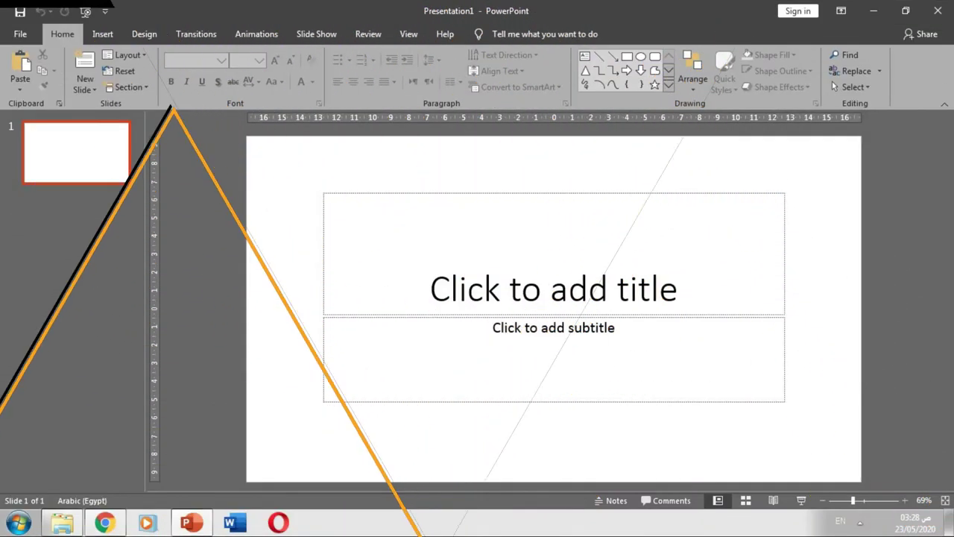
Switch the slide to Blank layout and draw a rectangle 6 cm tall and 1.2 cm wide
right_click(80, 158)
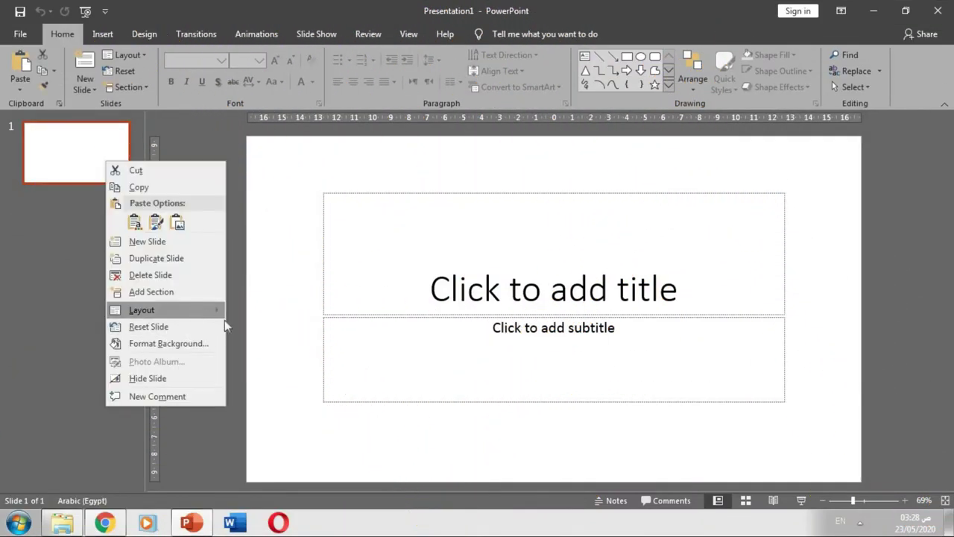
click(657, 184)
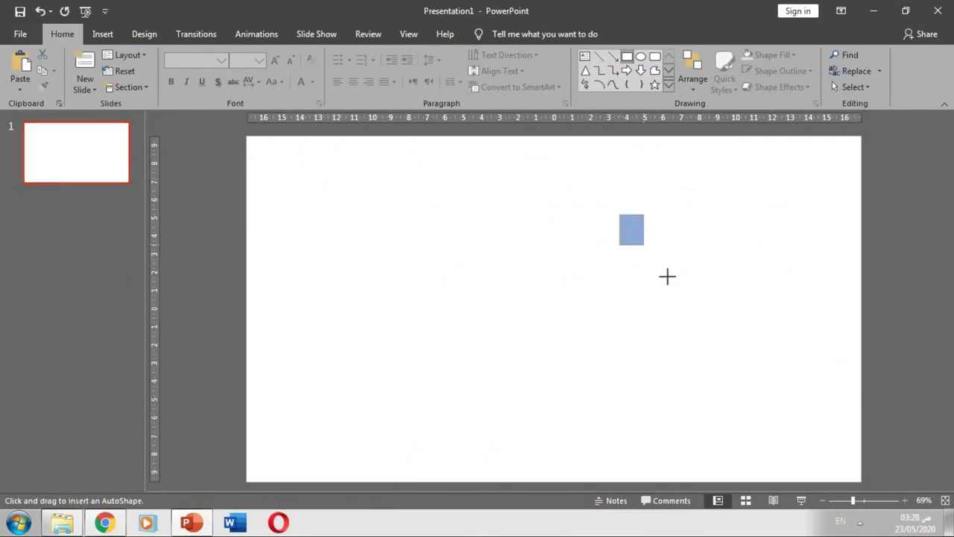
drag(667, 277, 670, 406)
click(514, 36)
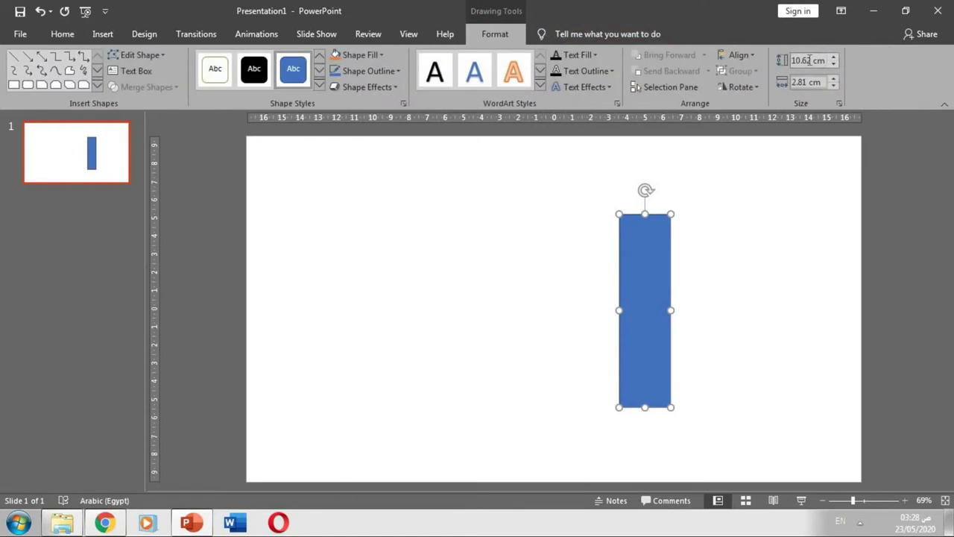
text(6)
key(Tab)
text(1)
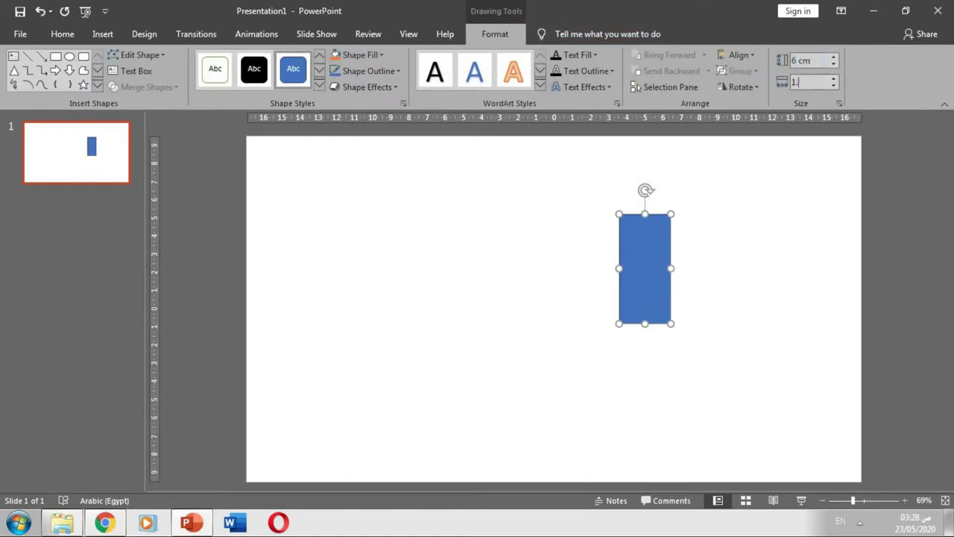
text(.2)
key(Return)
Rotate the bar to 310° and move it down and right of centre
click(742, 86)
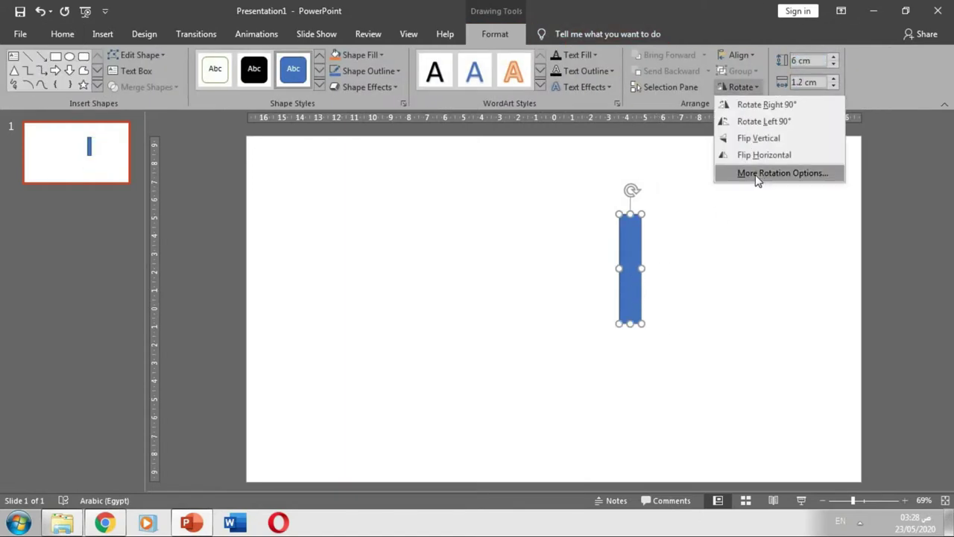
click(764, 174)
text(3)
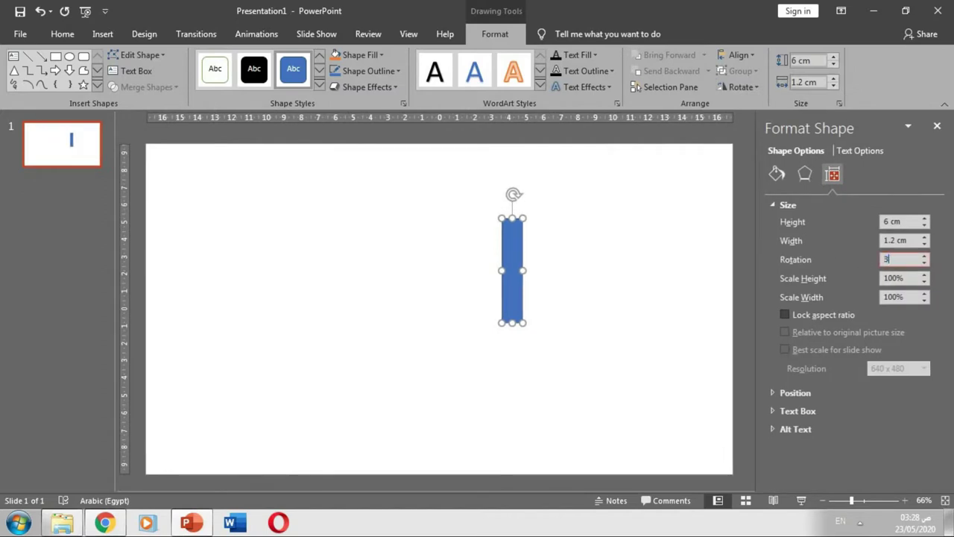
text(10)
key(Return)
drag(486, 254, 504, 296)
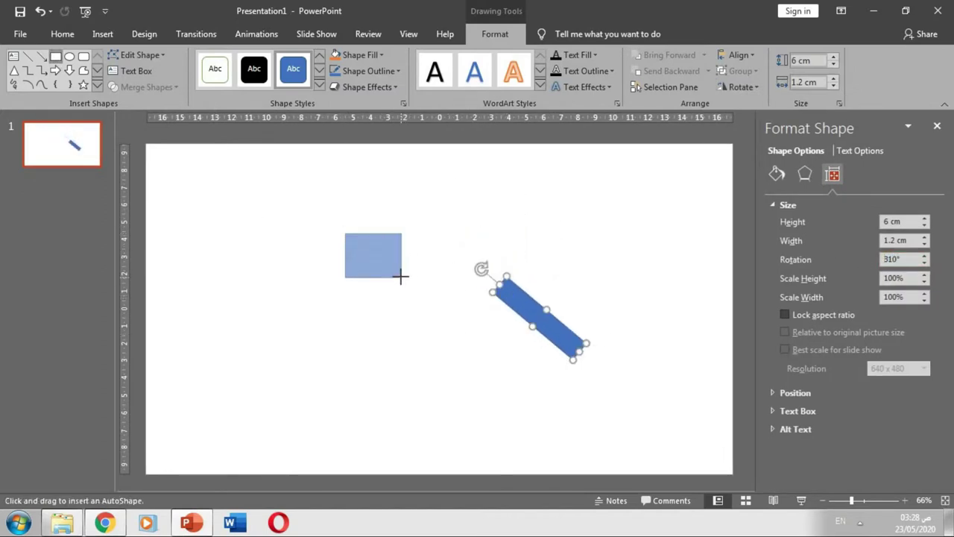
Draw a small rectangle left of the bar and rotate a block to 310°
mouse_move(383, 268)
mouse_down()
mouse_move(452, 278)
mouse_move(468, 263)
mouse_move(449, 275)
mouse_up()
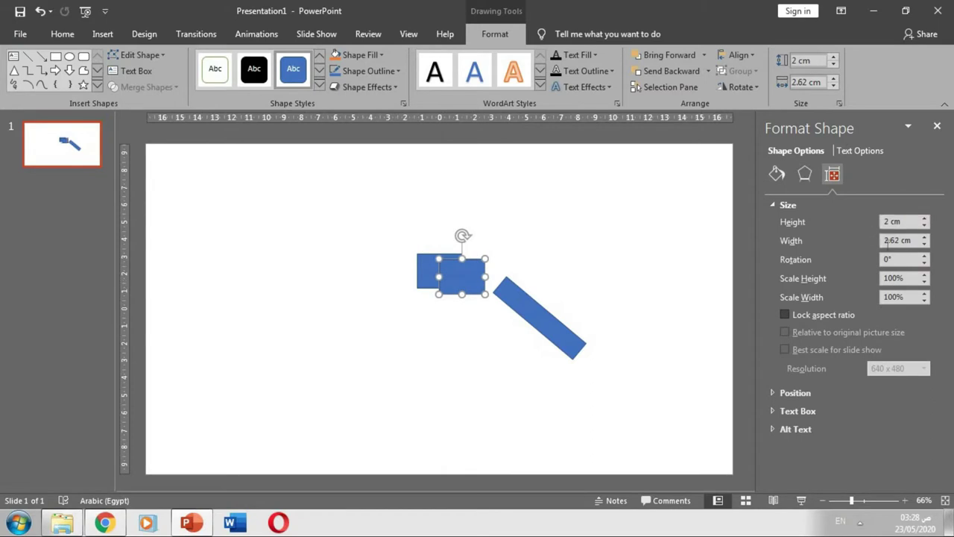
text(310)
key(Return)
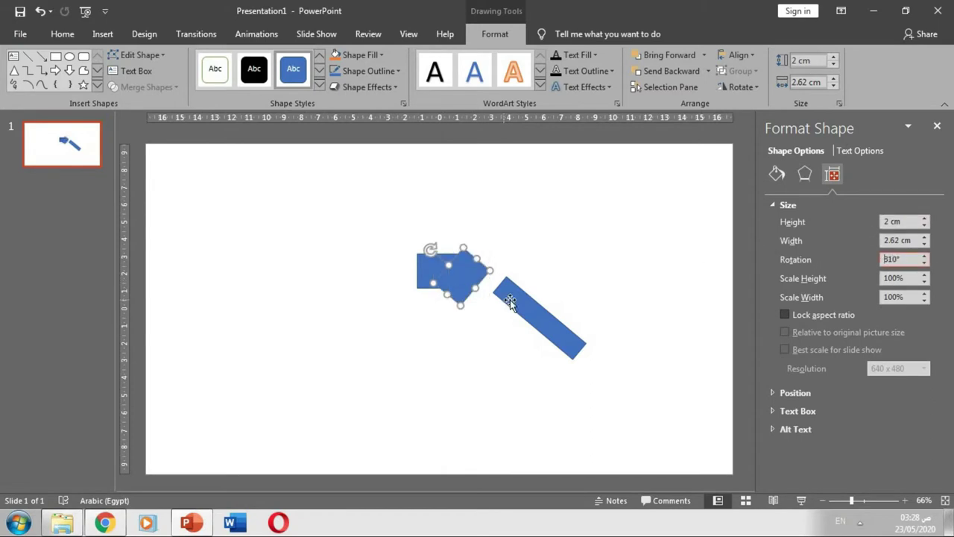
Select all shapes and set their outline to No Outline
key(Escape)
key(ctrl+a)
click(495, 33)
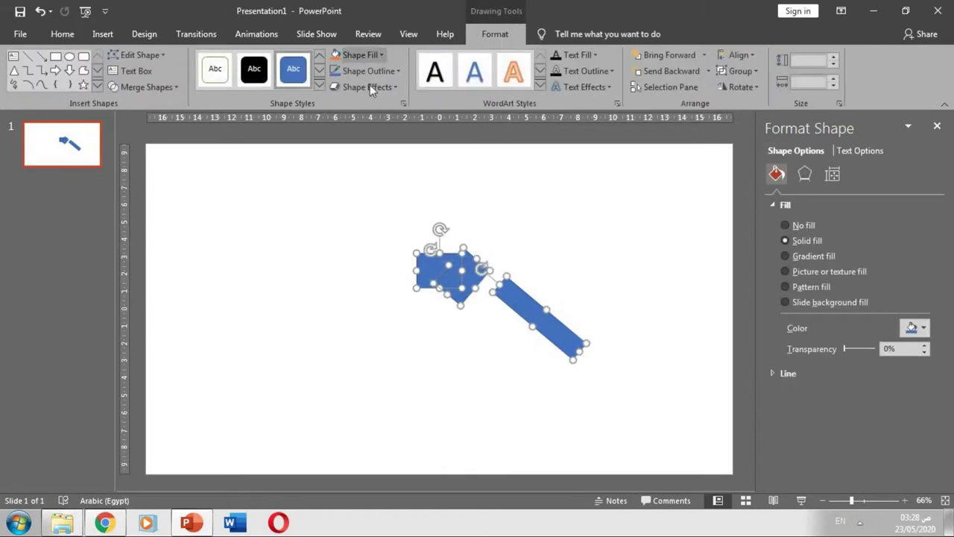
click(369, 71)
click(371, 193)
Fit the rotated block flush against the bar's upper end
key(Escape)
scroll(532, 317, up, 5)
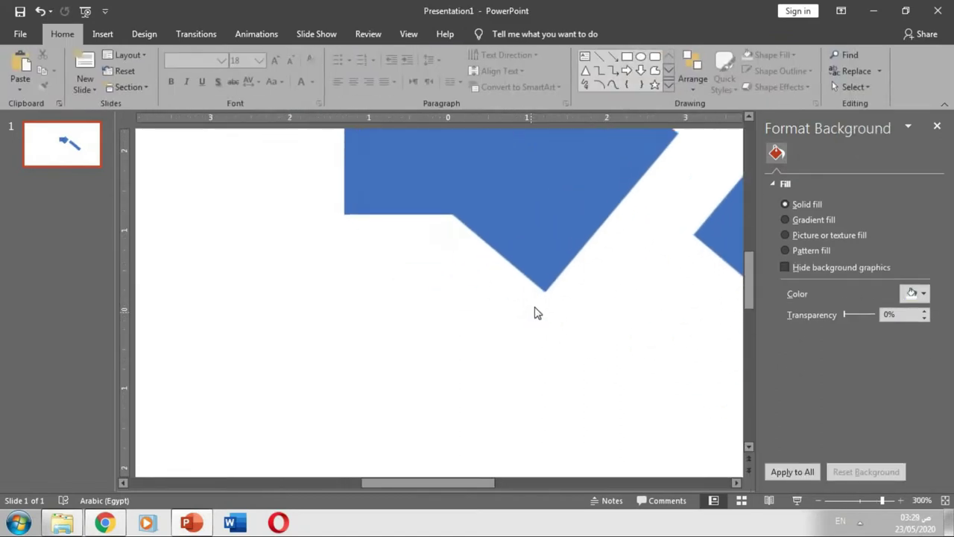
drag(527, 236, 547, 228)
scroll(522, 261, up, 2)
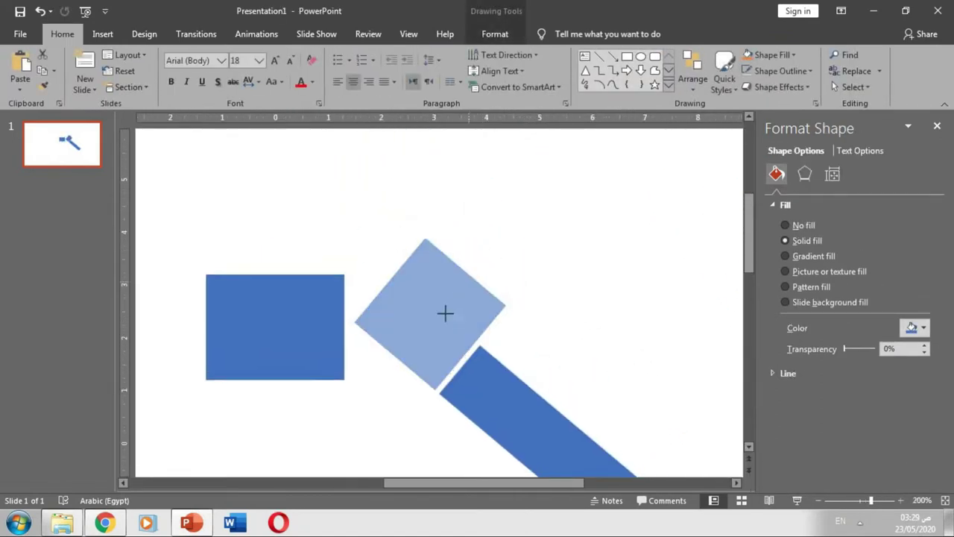
drag(445, 313, 445, 316)
drag(411, 359, 419, 363)
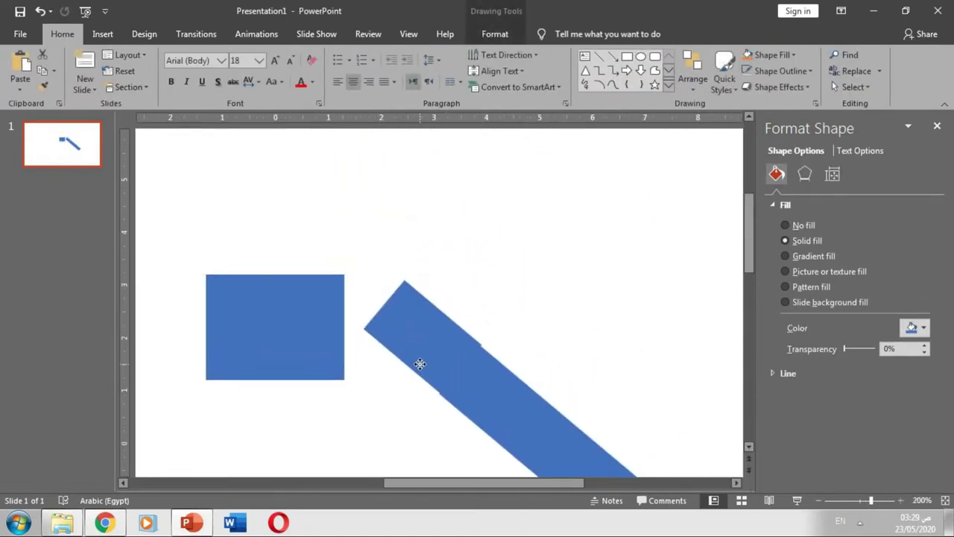
click(464, 356)
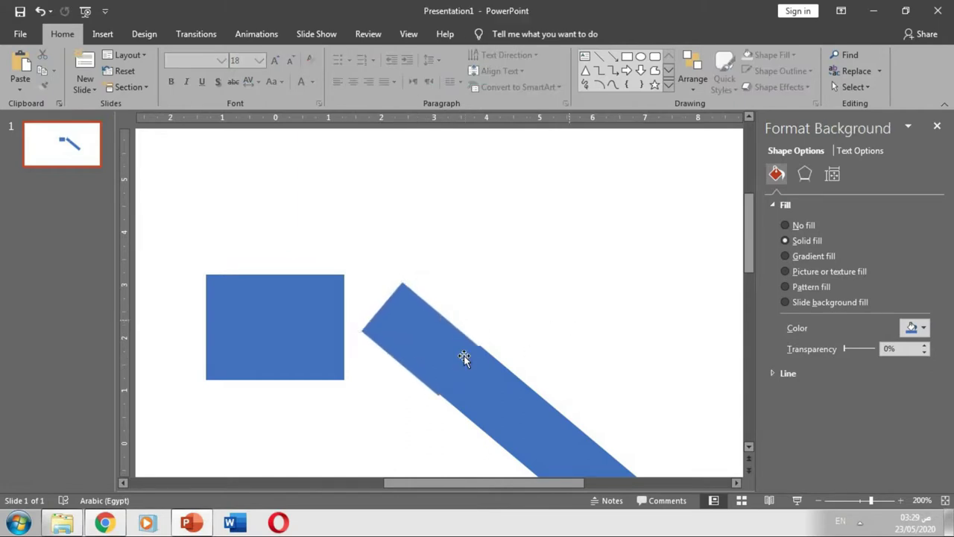
click(438, 341)
click(526, 356)
click(433, 352)
Shrink the left rectangle to 2 cm high and shift it upward
click(458, 368)
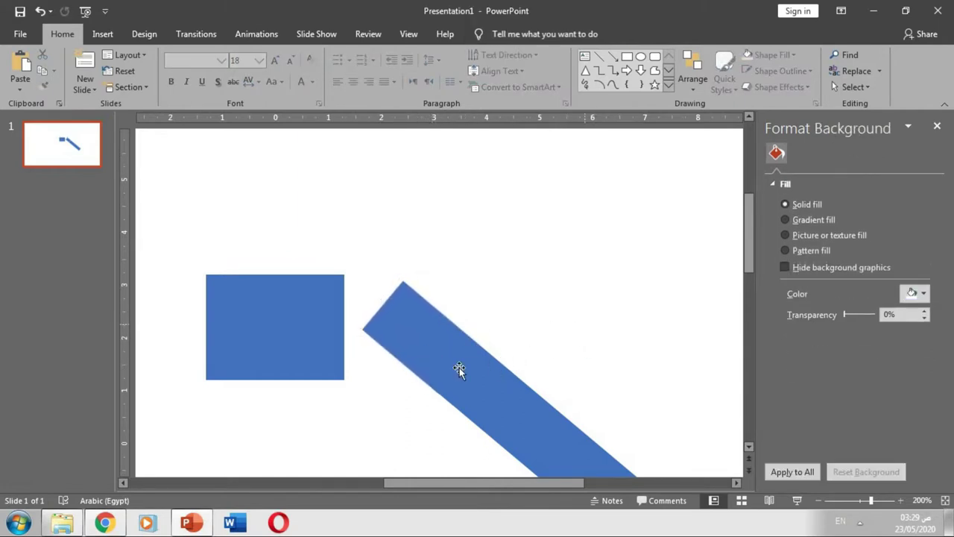
click(285, 360)
drag(285, 359, 293, 317)
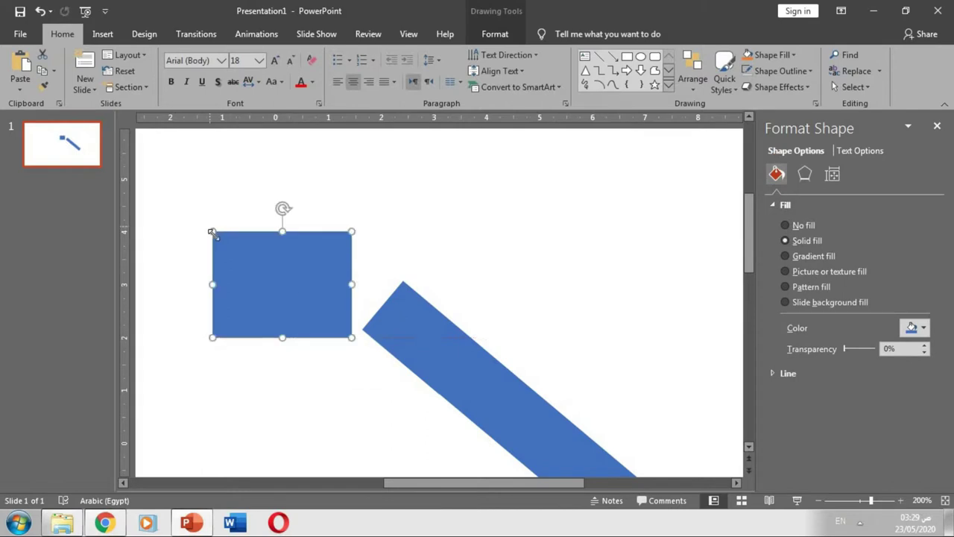
drag(211, 232, 275, 280)
click(495, 34)
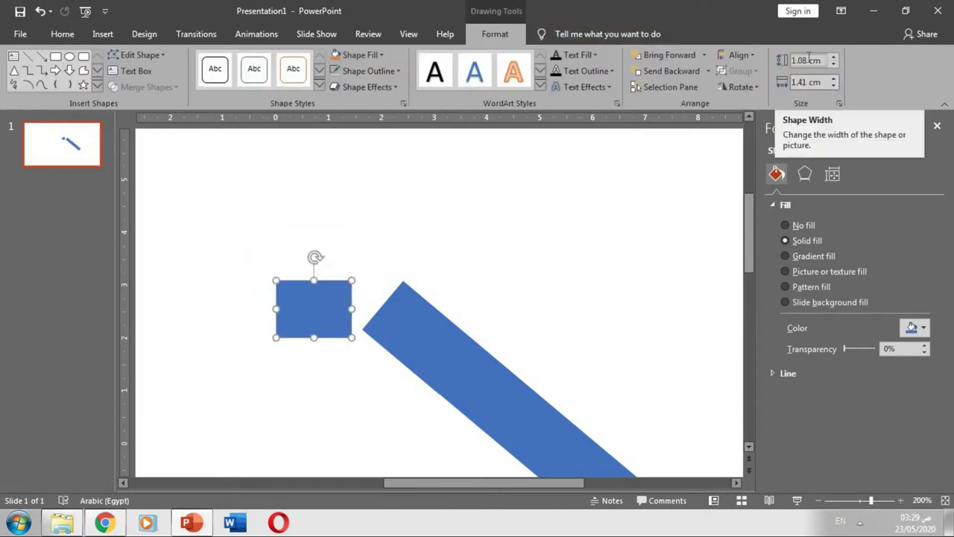
click(808, 60)
key(Tab)
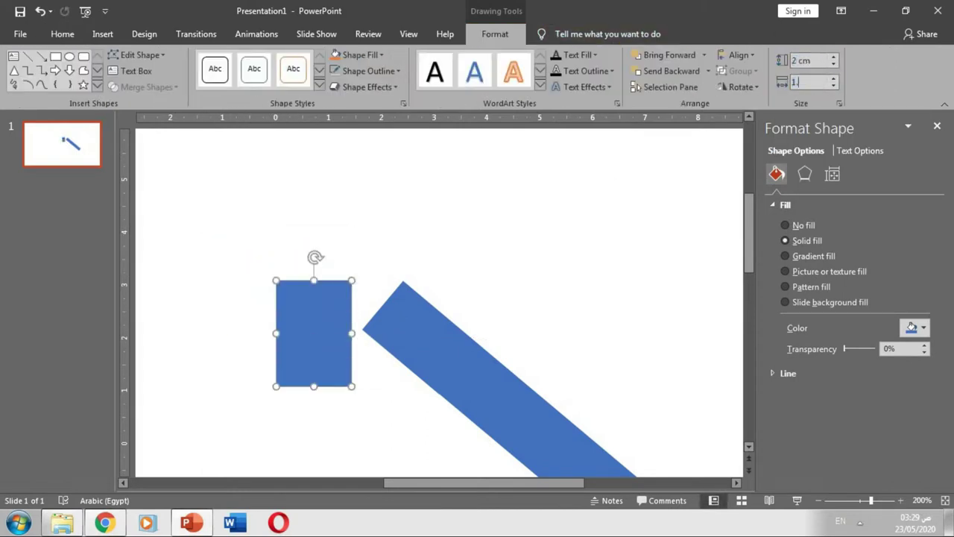
drag(315, 359, 315, 306)
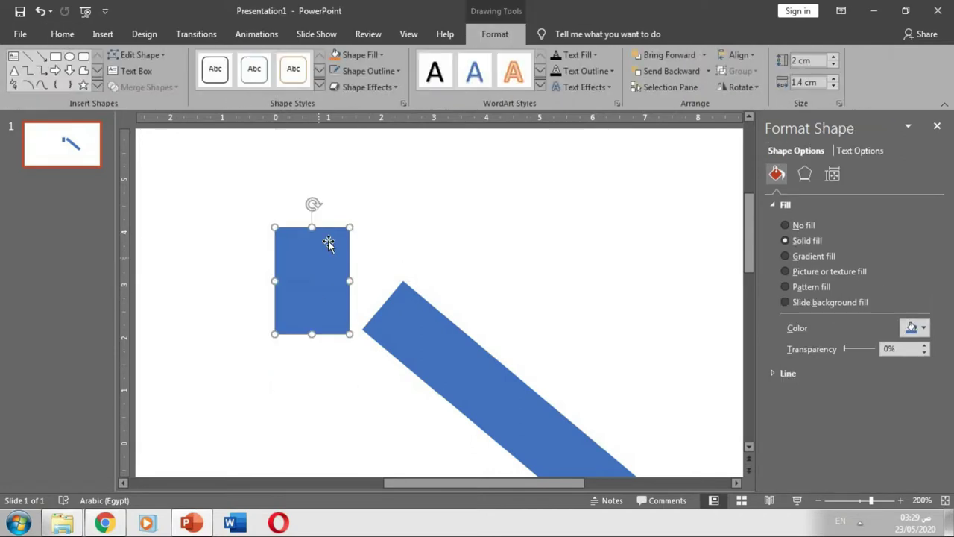
drag(313, 228, 317, 310)
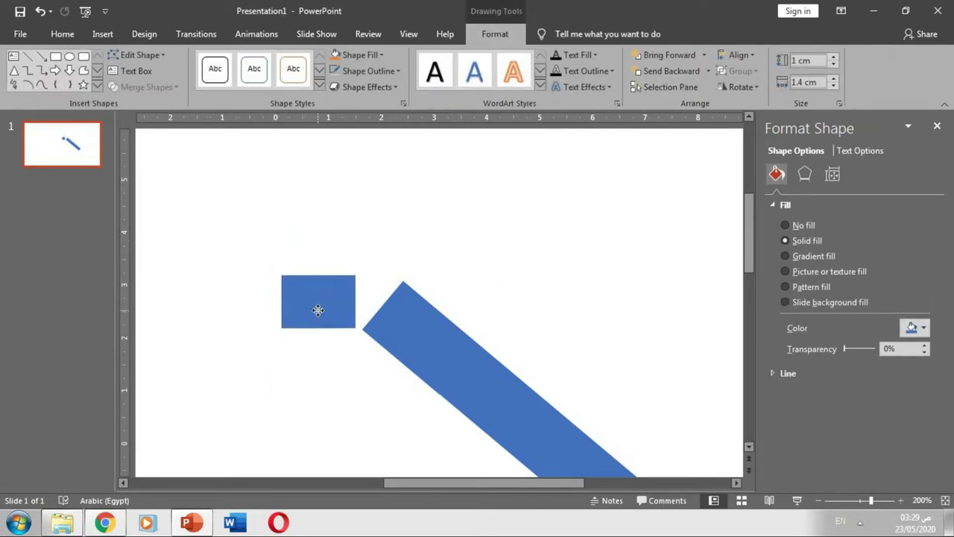
Make the rotated block 50% transparent and edit its points into a curve meeting the rectangle
click(406, 328)
ctrl+scroll(406, 328, up, 5)
right_click(407, 299)
click(472, 301)
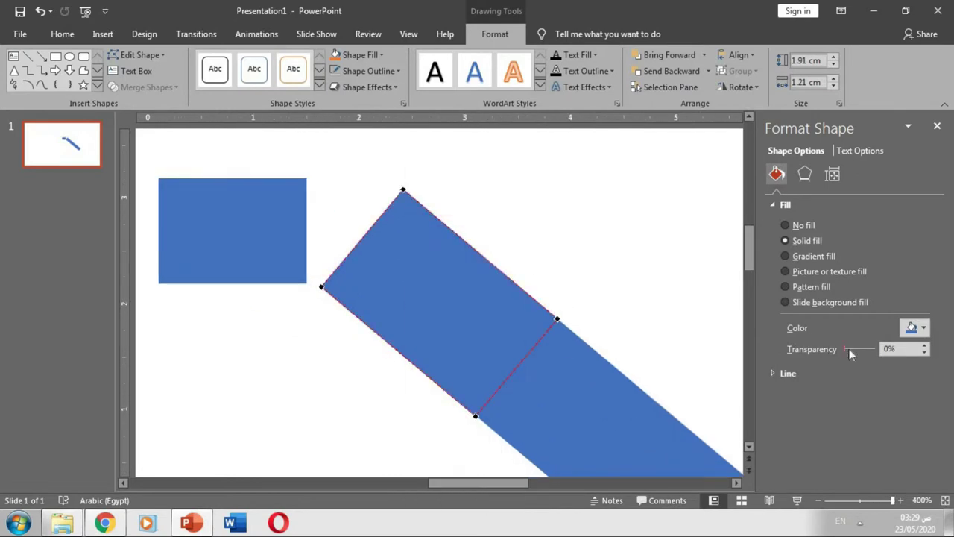
drag(846, 348, 859, 349)
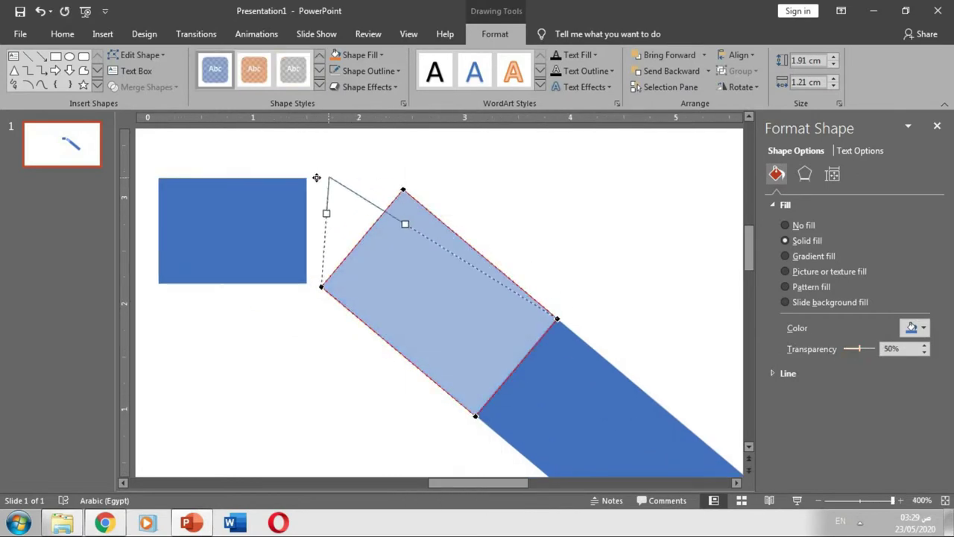
drag(304, 180, 304, 180)
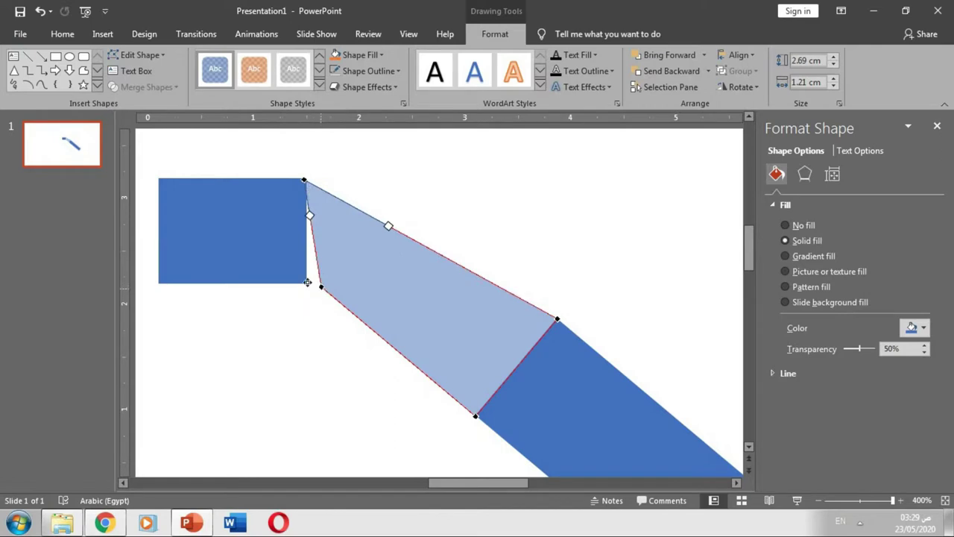
right_click(429, 241)
click(518, 344)
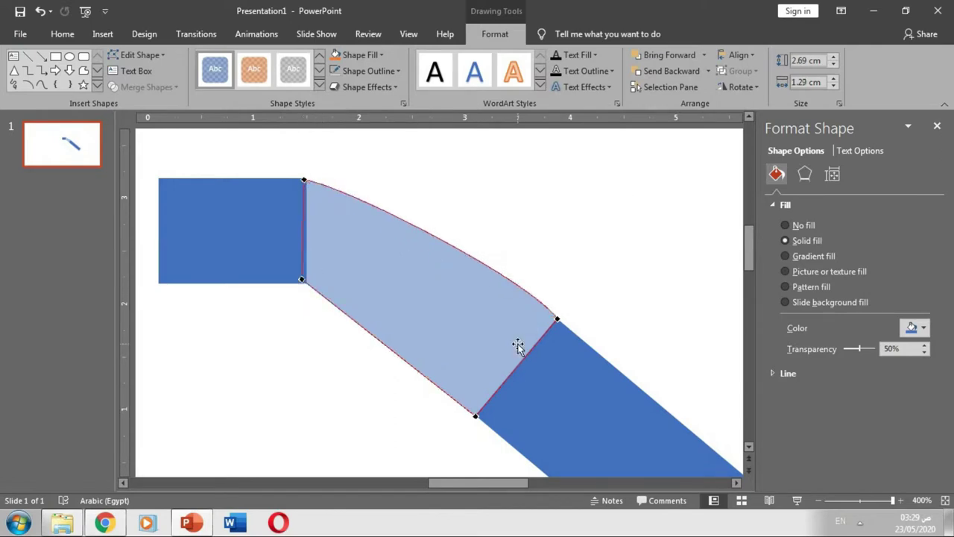
right_click(382, 348)
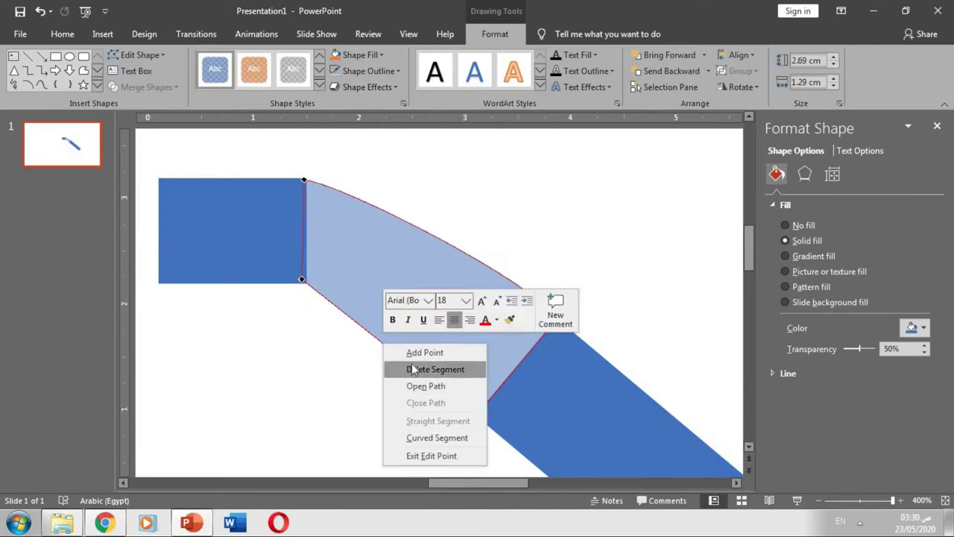
click(403, 351)
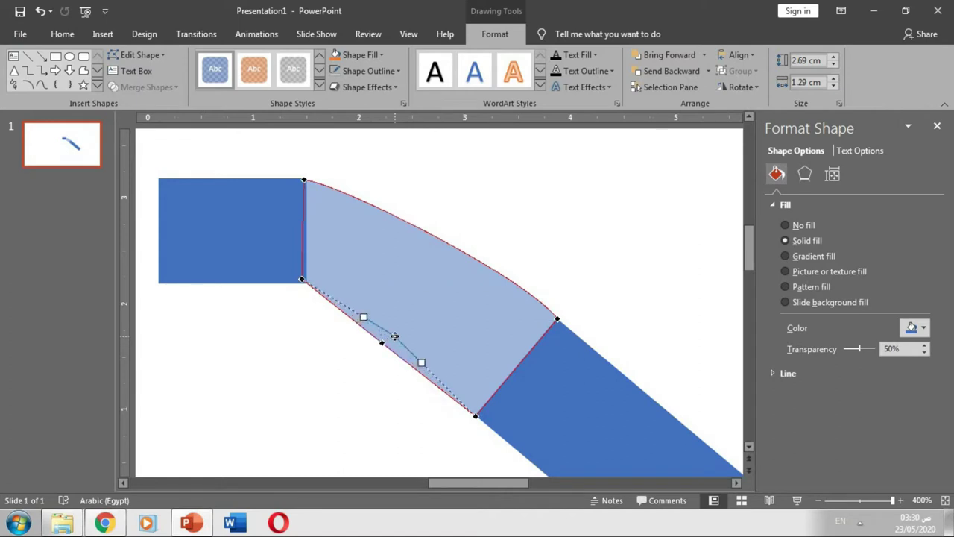
click(334, 394)
Trim the rectangle's height and union it with the curved band into one shape
click(234, 181)
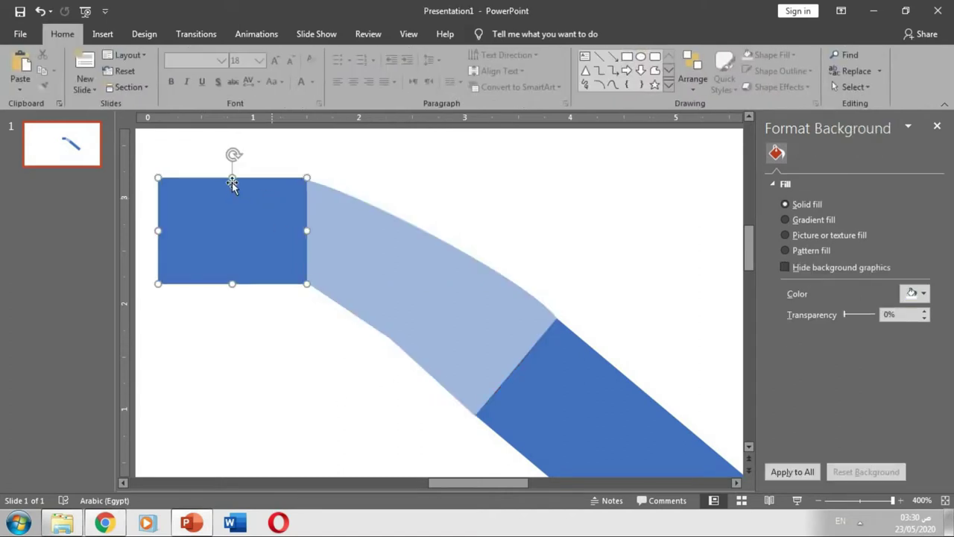
drag(231, 179, 232, 180)
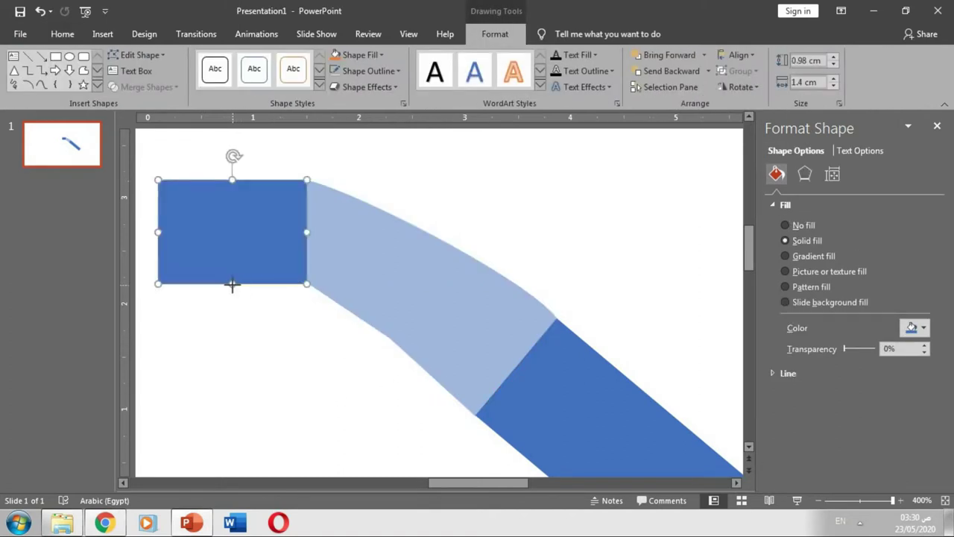
drag(231, 284, 231, 281)
scroll(472, 334, down, 5)
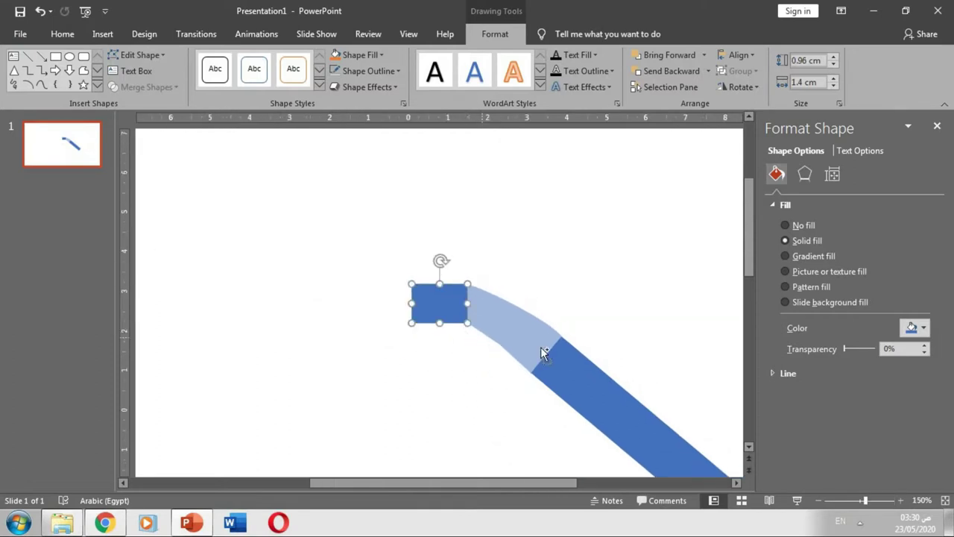
scroll(543, 354, down, 1)
shift+click(496, 316)
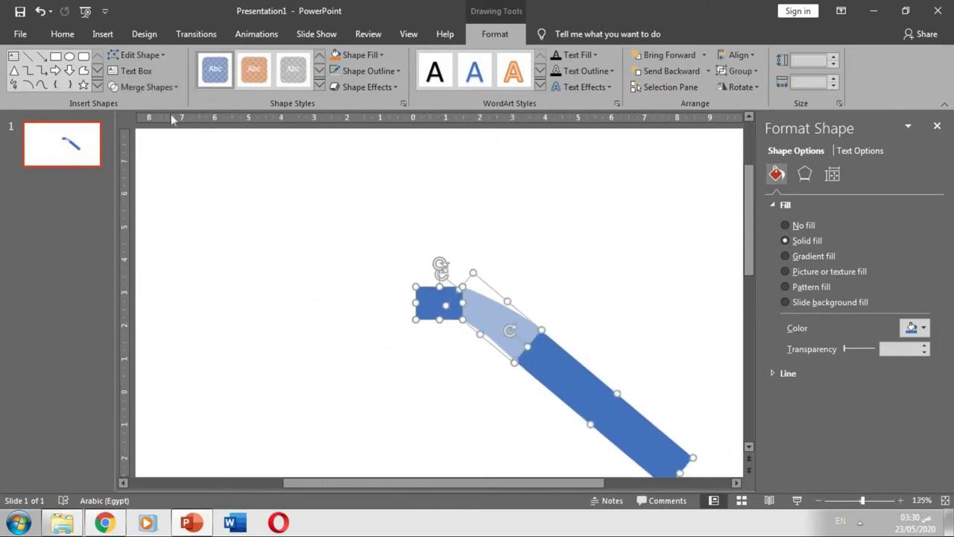
click(146, 86)
click(140, 105)
Subtract a downward triangle from the band's end to cut a V-notch
drag(508, 350, 366, 212)
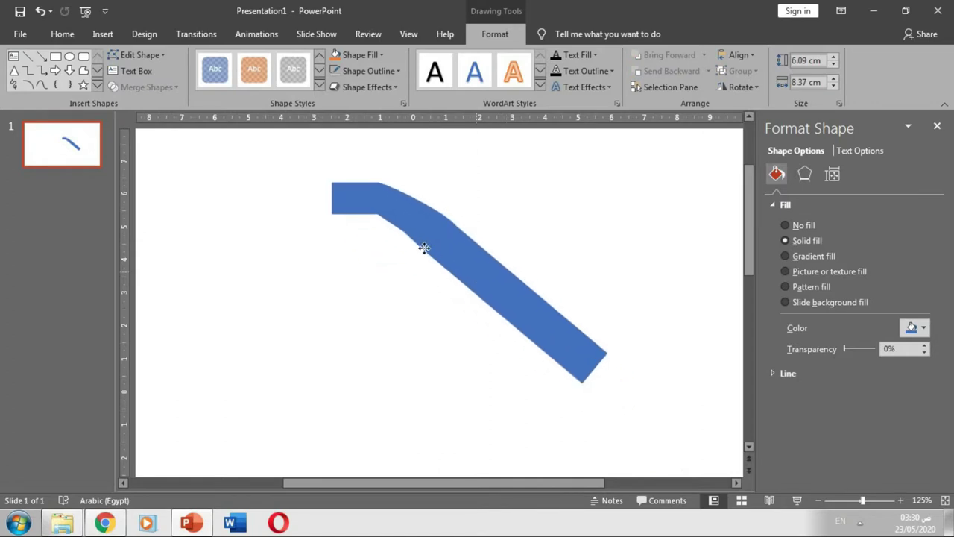
drag(495, 343, 559, 407)
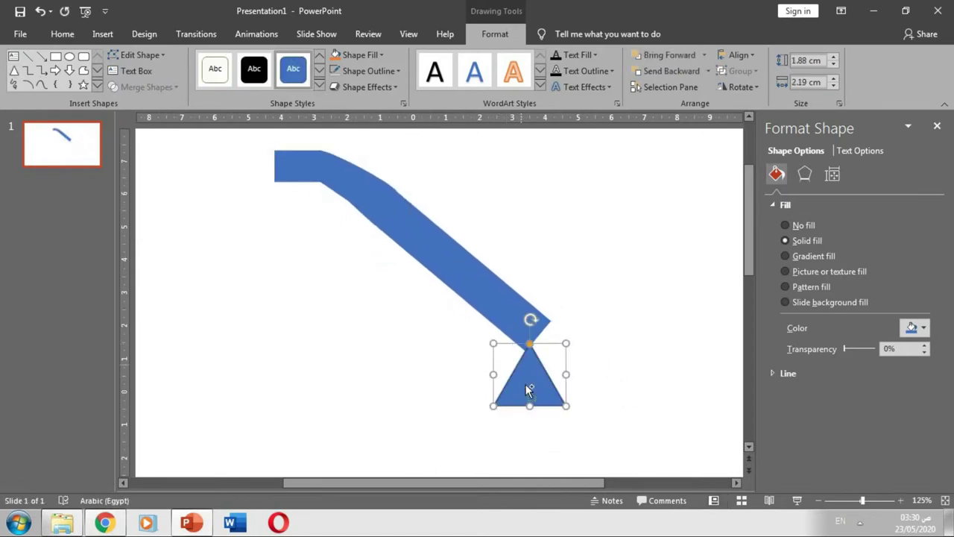
scroll(526, 384, up, 5)
drag(473, 206, 417, 228)
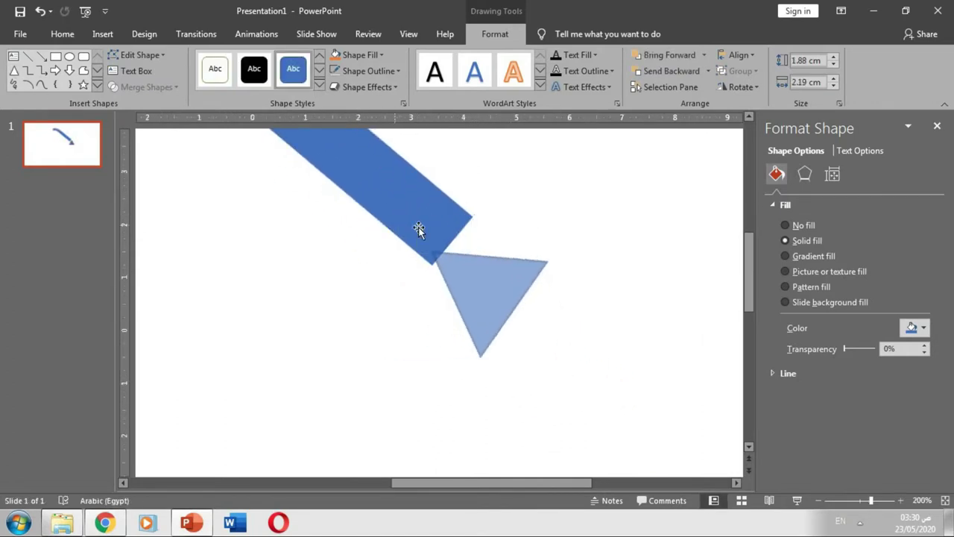
drag(447, 291, 465, 255)
ctrl+scroll(465, 254, down, 5)
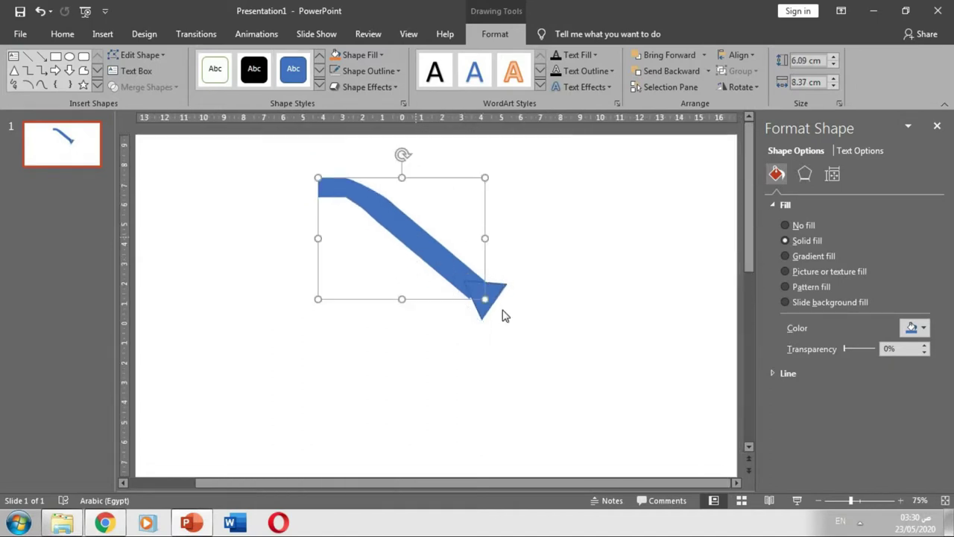
shift+click(488, 295)
click(147, 87)
click(145, 171)
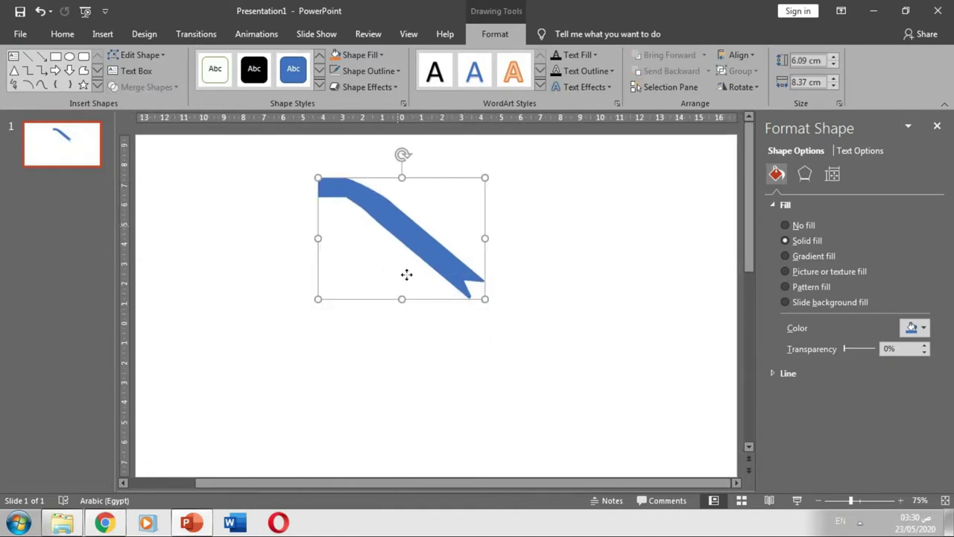
mouse_move(397, 227)
mouse_down()
mouse_move(520, 361)
mouse_move(528, 311)
mouse_move(498, 308)
mouse_up()
Flip a copy of the notched band vertically to form the lower branch
click(733, 85)
click(753, 140)
click(681, 335)
scroll(681, 336, up, 3)
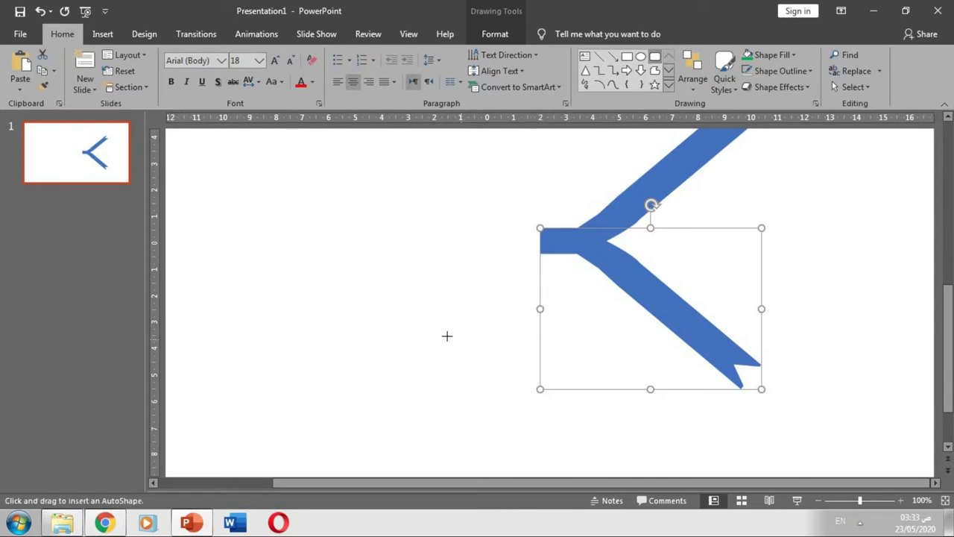
Draw a tall narrow rectangle and rotate it to lie along the lower branch
drag(514, 329, 512, 395)
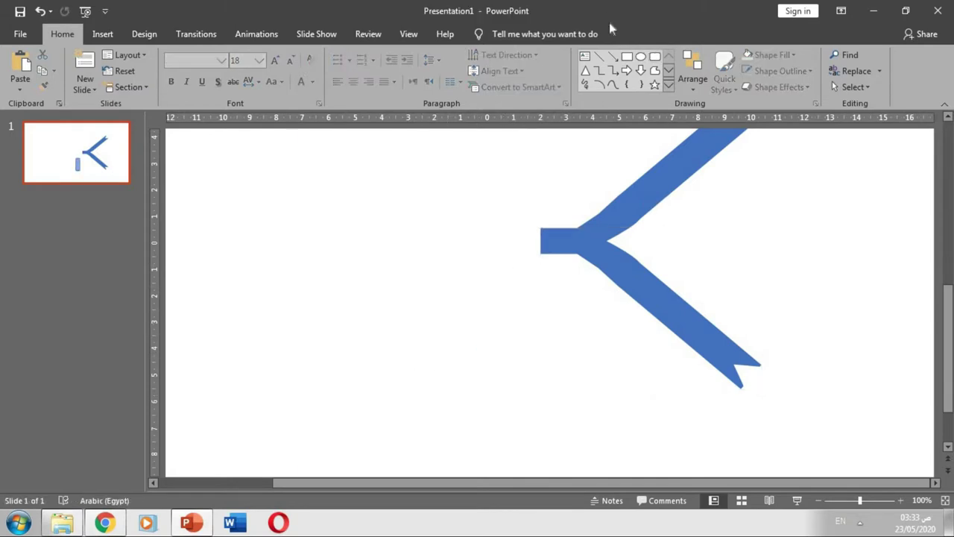
drag(390, 300, 422, 445)
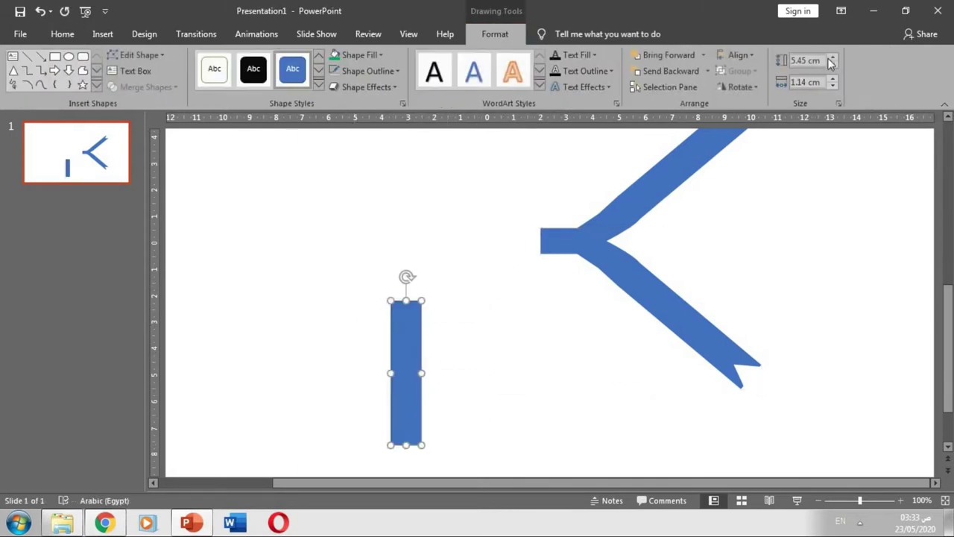
click(806, 60)
text(6)
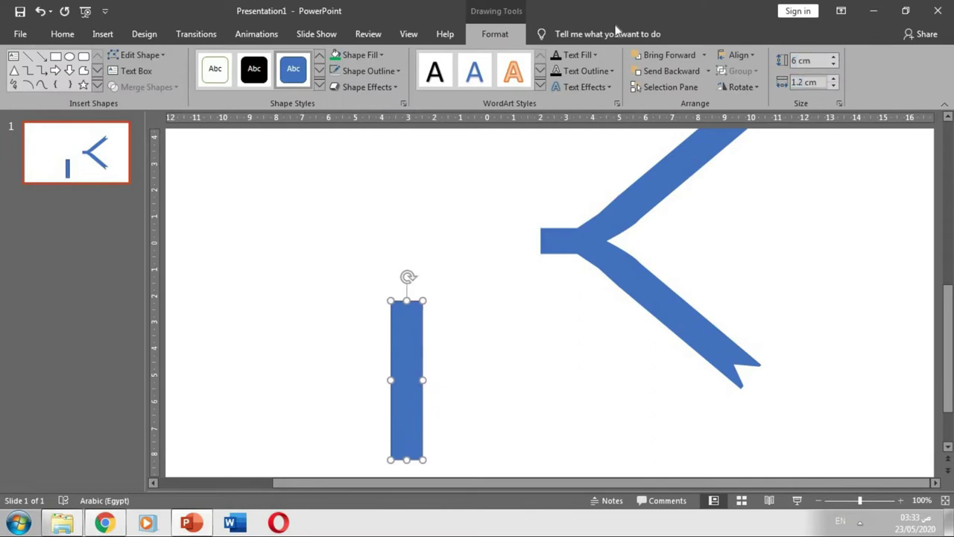
drag(402, 360, 624, 319)
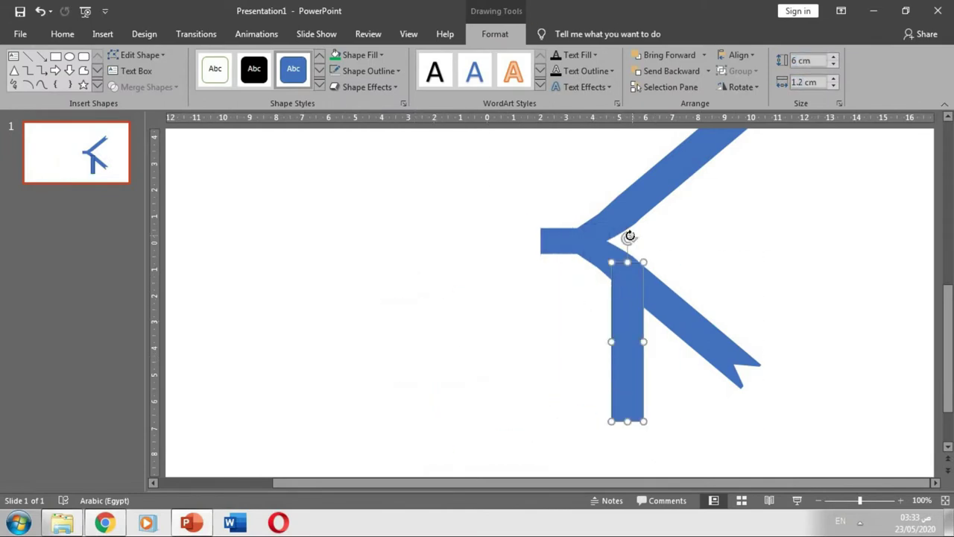
drag(631, 237, 548, 271)
drag(641, 350, 687, 364)
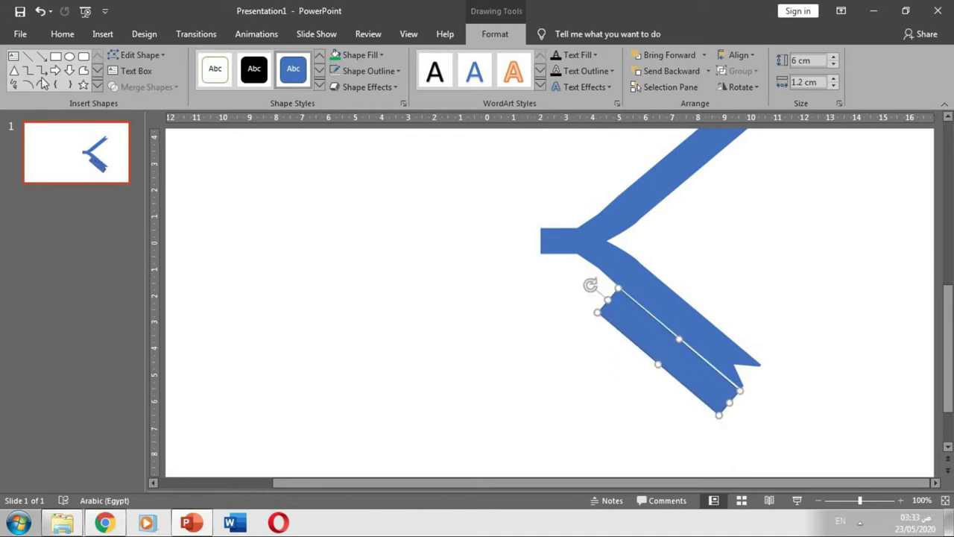
Subtract a triangle from the strip's end to give it a matching V-notch
mouse_move(480, 330)
mouse_down()
mouse_move(743, 364)
mouse_move(700, 371)
mouse_up()
drag(748, 398, 765, 378)
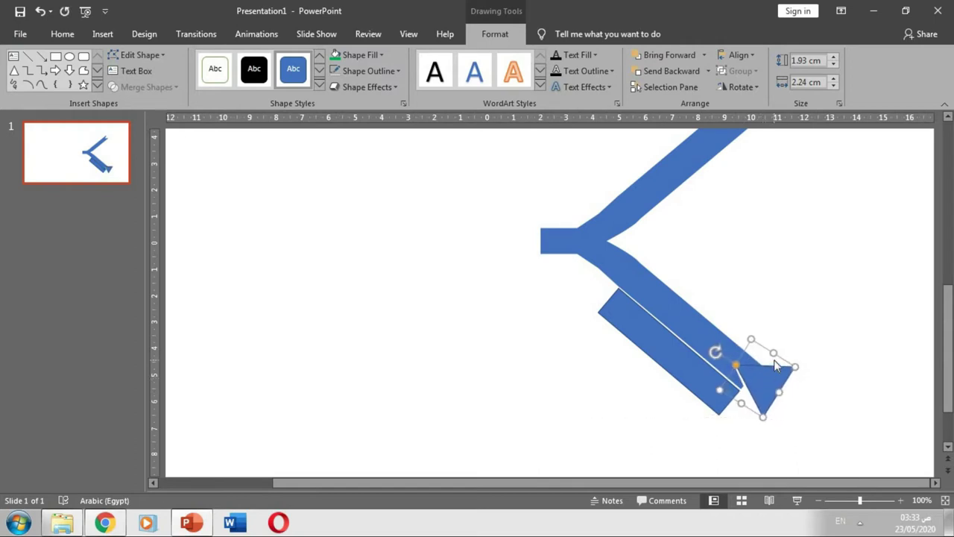
drag(746, 399, 737, 410)
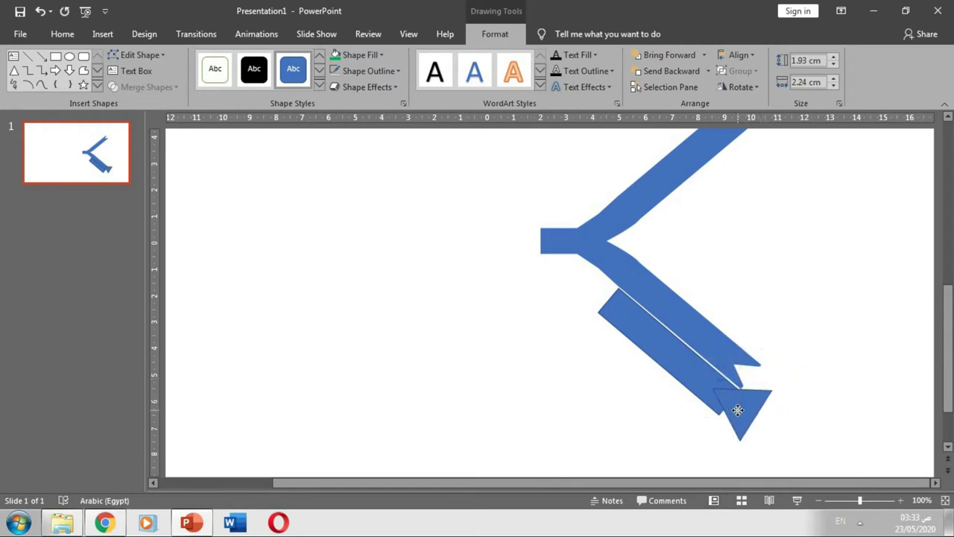
click(729, 400)
click(141, 88)
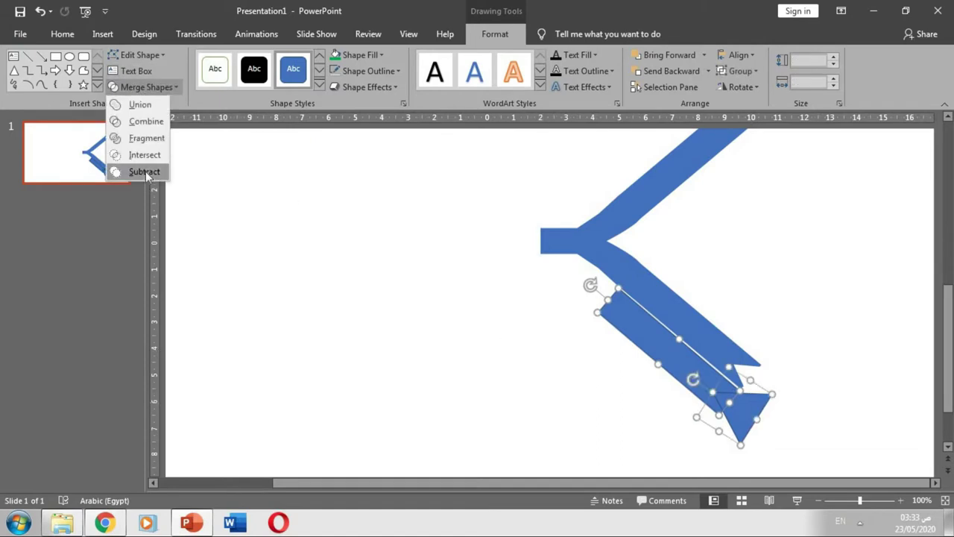
click(142, 171)
Remove the notched strip's outline
click(388, 75)
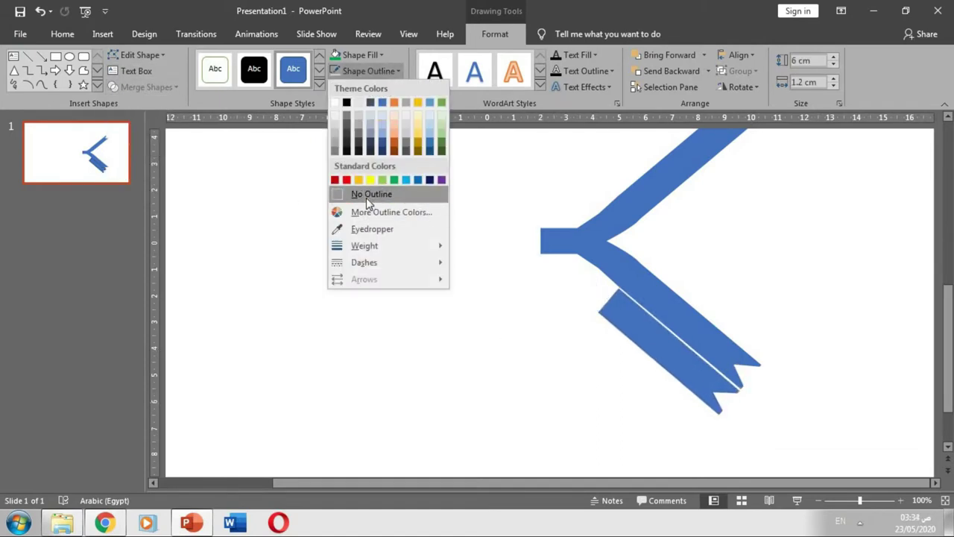
click(366, 192)
scroll(666, 362, down, 1)
drag(652, 296, 658, 228)
ctrl+scroll(658, 228, up, 5)
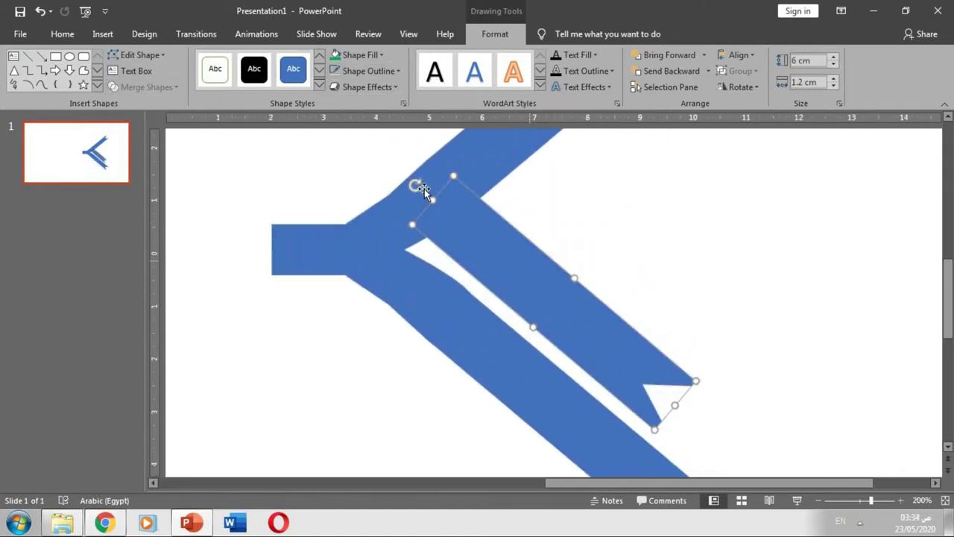
Set the strip horizontal as the middle arm and place a tilted copy as the upper arm
drag(417, 185, 392, 306)
drag(623, 301, 590, 256)
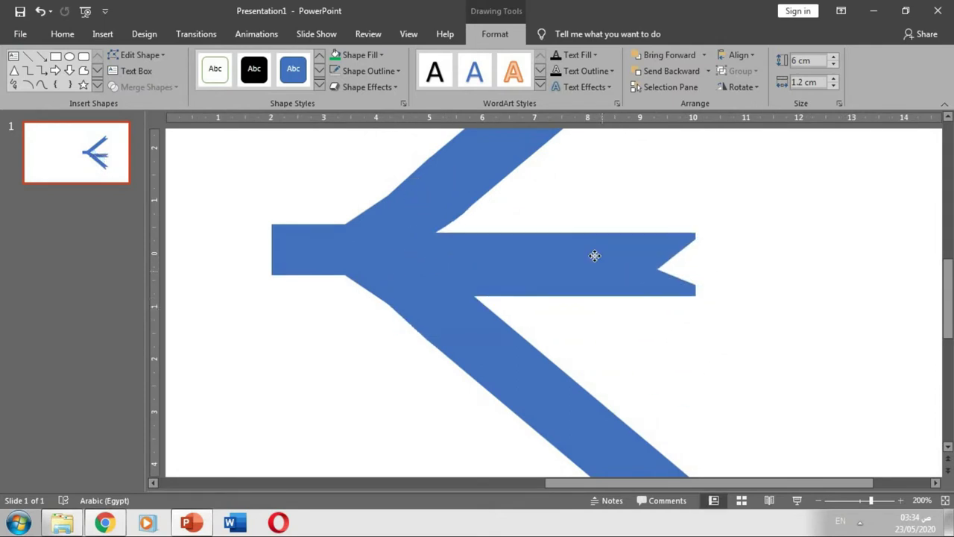
mouse_move(541, 288)
mouse_down()
mouse_move(425, 228)
mouse_move(406, 313)
mouse_up()
drag(585, 224, 551, 209)
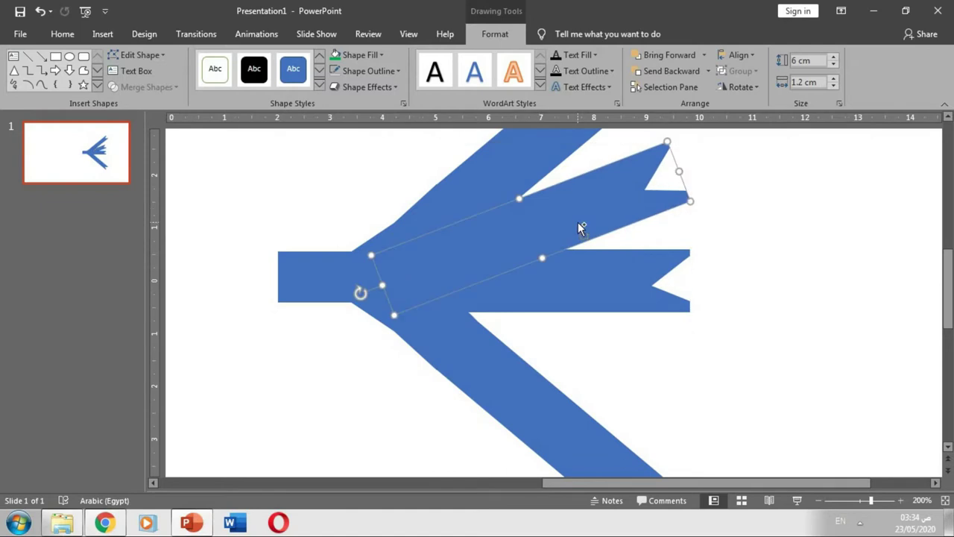
ctrl+scroll(603, 342, down, 3)
shift+click(551, 365)
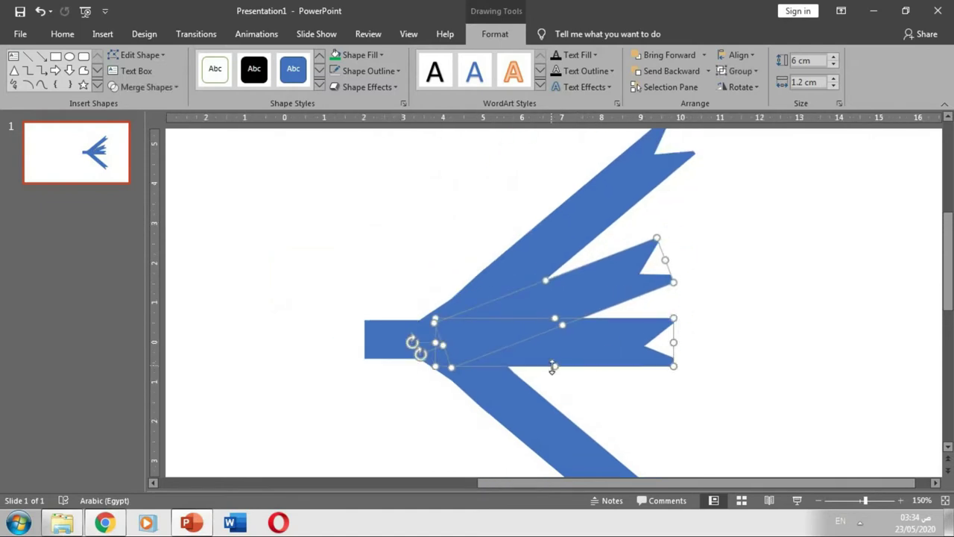
click(760, 313)
Flip a copy of the upper arm vertically for the lower arm and adjust all arm positions
drag(626, 290, 598, 309)
click(740, 87)
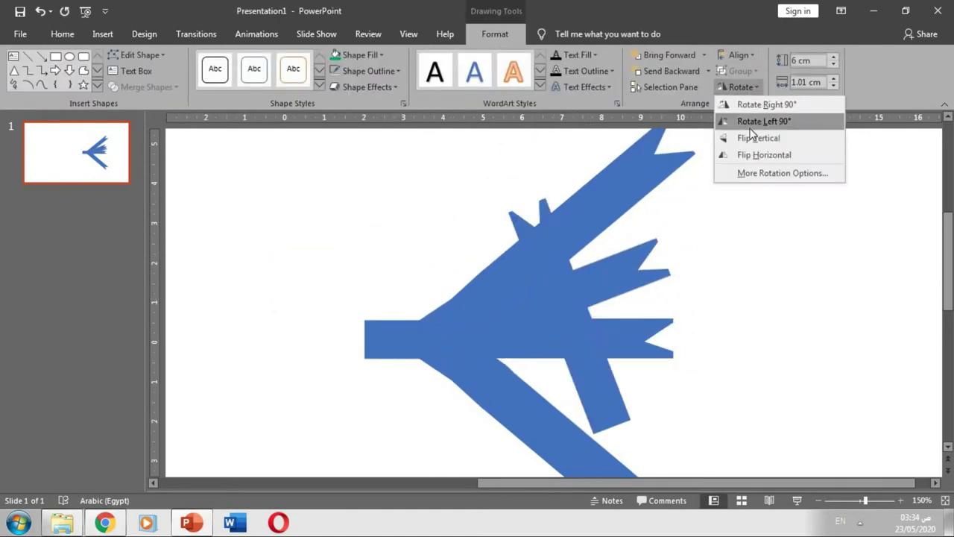
click(745, 137)
drag(562, 352, 560, 397)
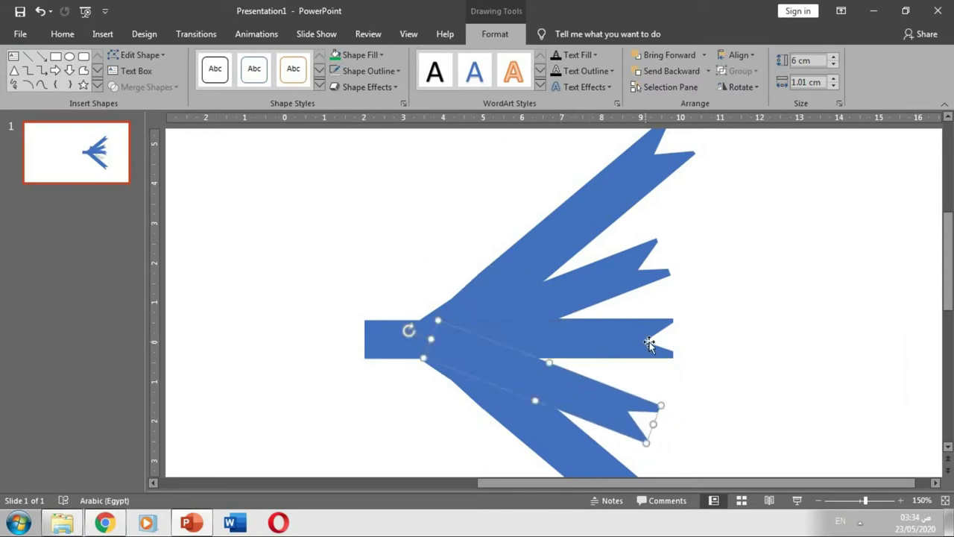
drag(648, 343, 736, 342)
click(666, 260)
mouse_move(667, 260)
mouse_down()
mouse_move(708, 233)
mouse_move(697, 258)
mouse_up()
click(650, 432)
drag(680, 428, 696, 437)
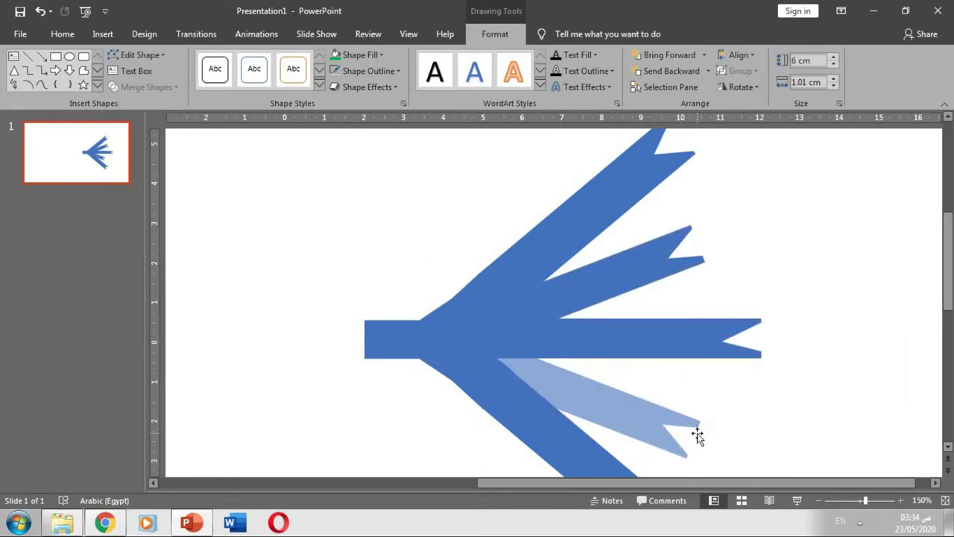
Fill the lowest arm gold, the lower-middle arm purple and the middle arm dark navy
click(360, 55)
click(357, 165)
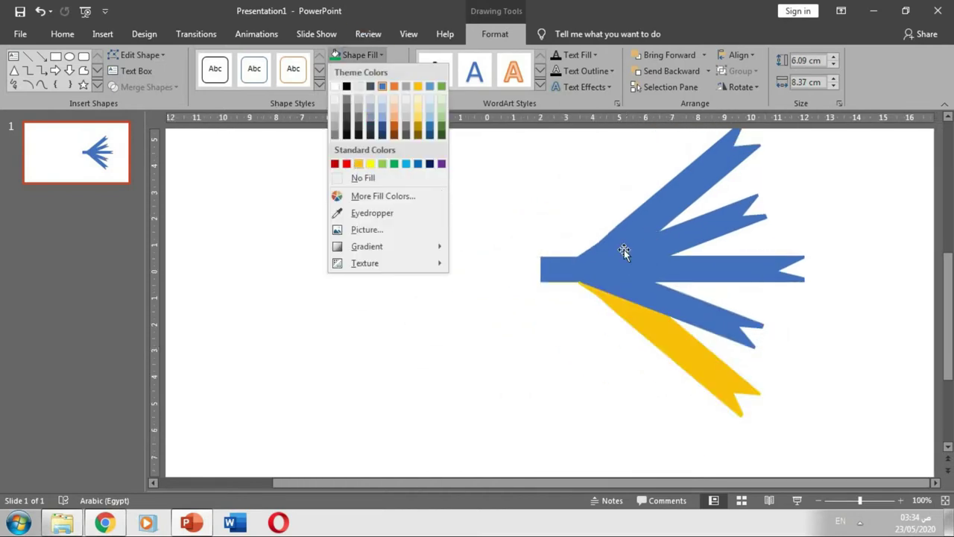
click(376, 55)
click(443, 164)
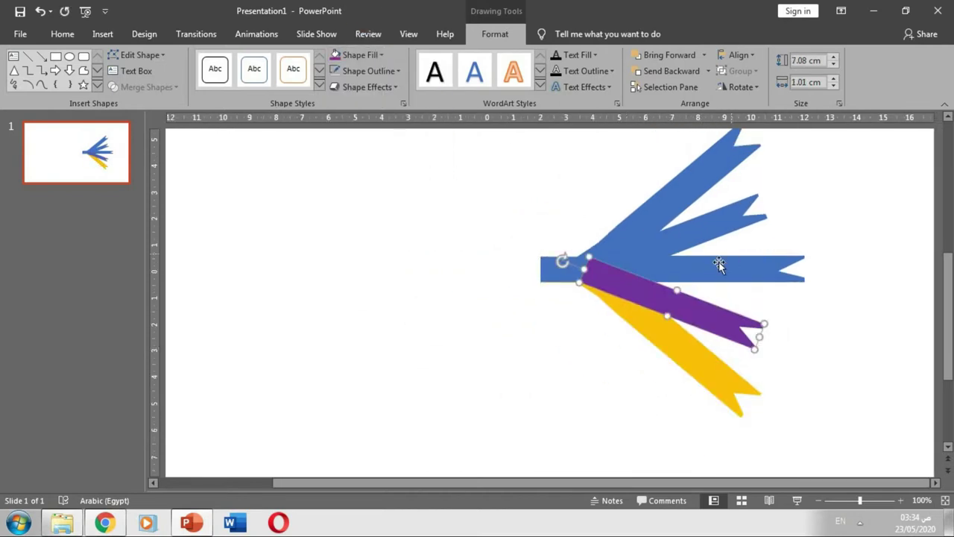
click(366, 59)
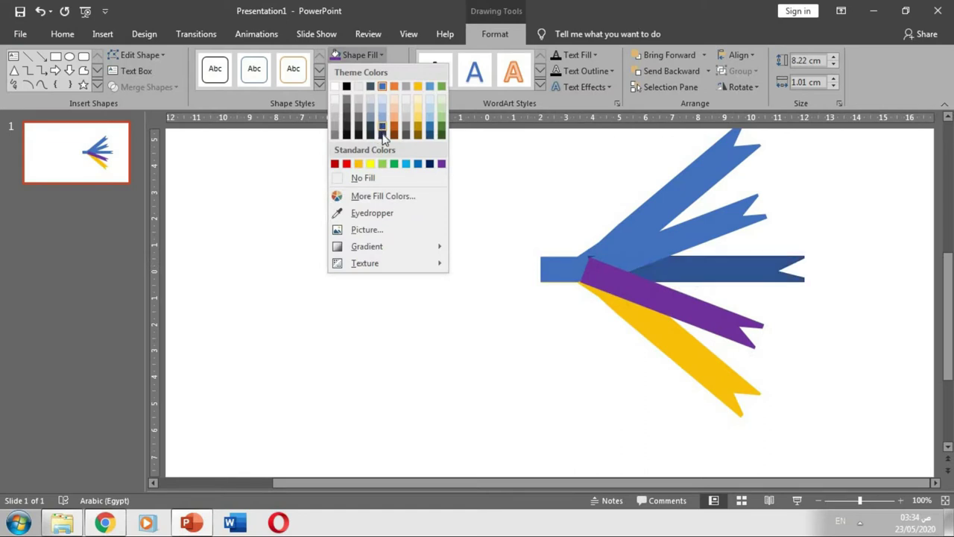
click(377, 131)
click(717, 237)
Fill the upper-middle arm green and the top arm light blue
click(383, 54)
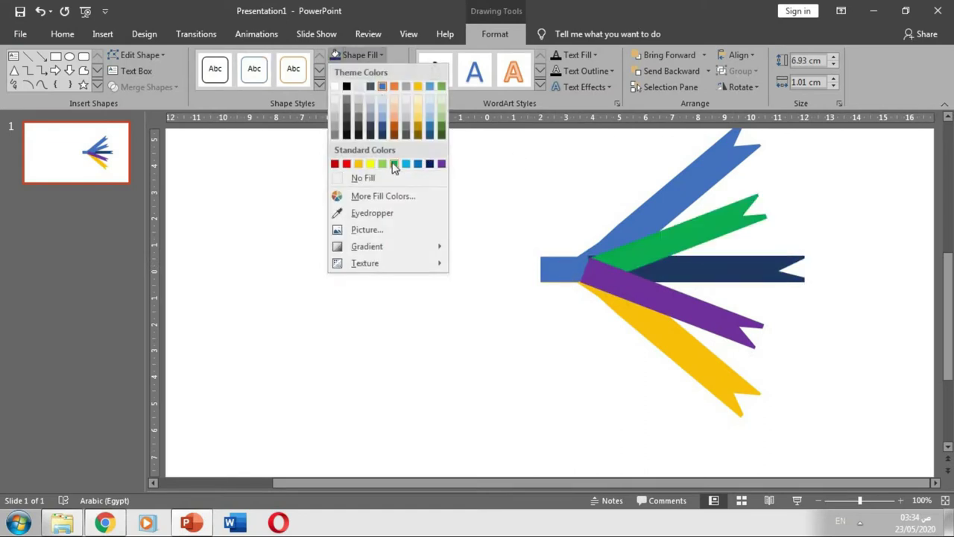
click(395, 164)
key(Tab)
click(375, 55)
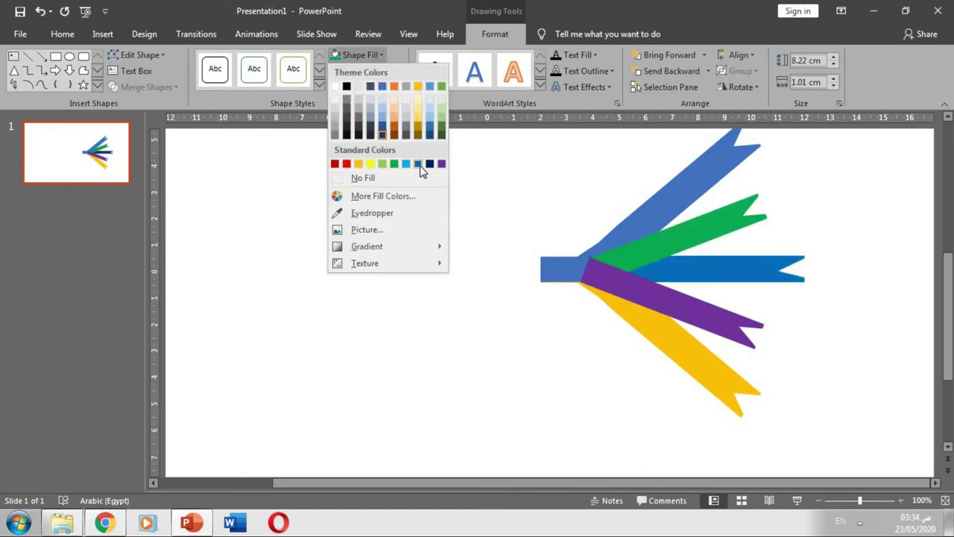
click(693, 183)
click(351, 54)
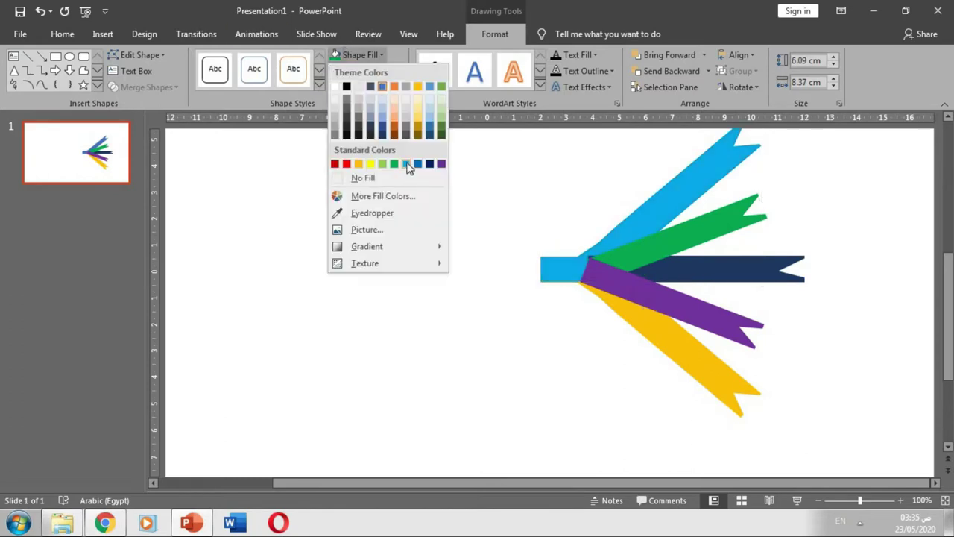
click(410, 165)
click(543, 332)
ctrl+scroll(628, 328, up, 10)
Restack the fan arms: send the green and navy arms backward and bring the yellow arm to front
right_click(733, 286)
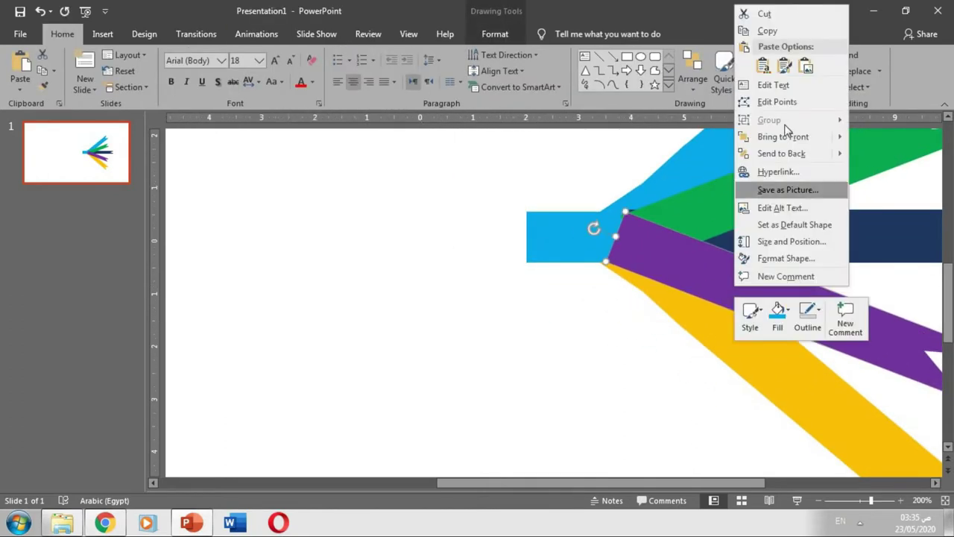
click(767, 153)
right_click(737, 187)
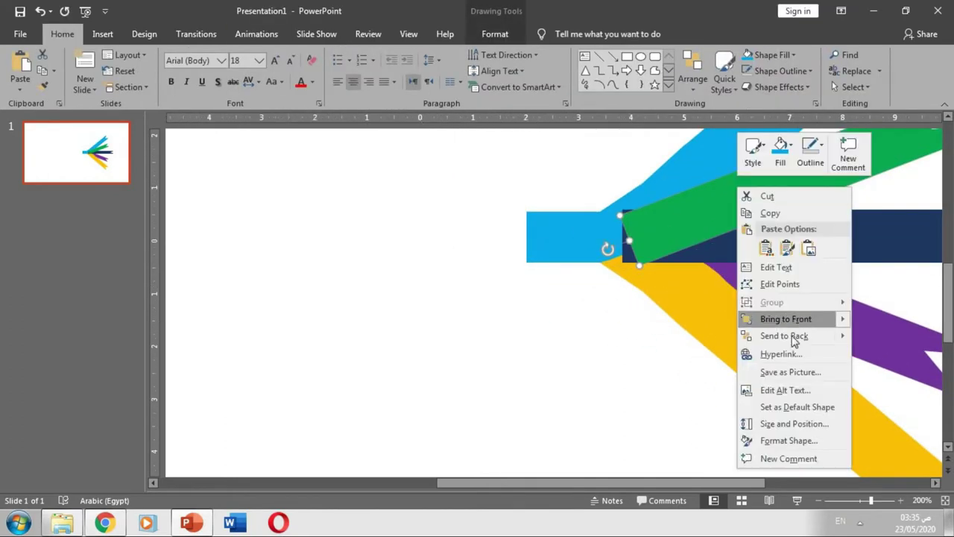
click(790, 335)
click(809, 246)
right_click(807, 243)
click(835, 373)
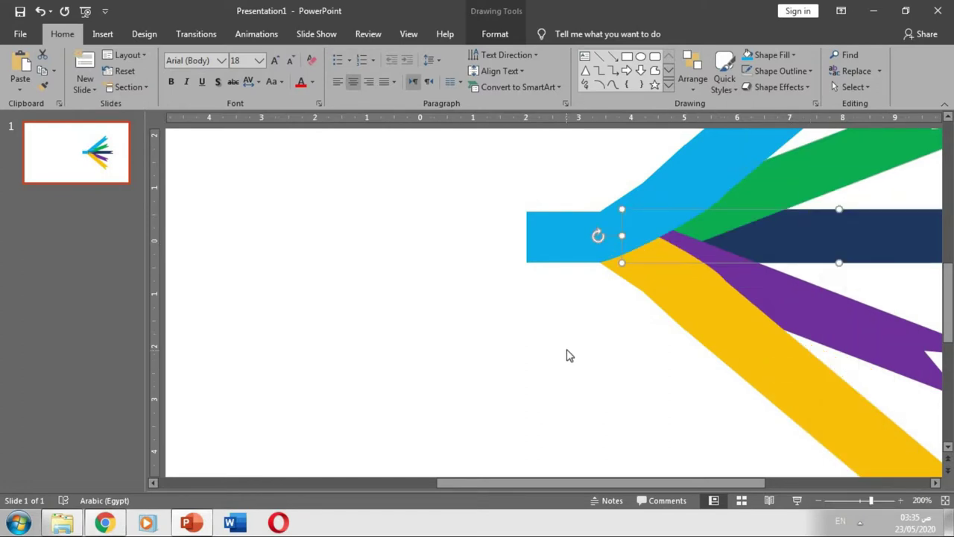
click(569, 355)
ctrl+scroll(626, 298, down, 7)
right_click(611, 291)
click(656, 141)
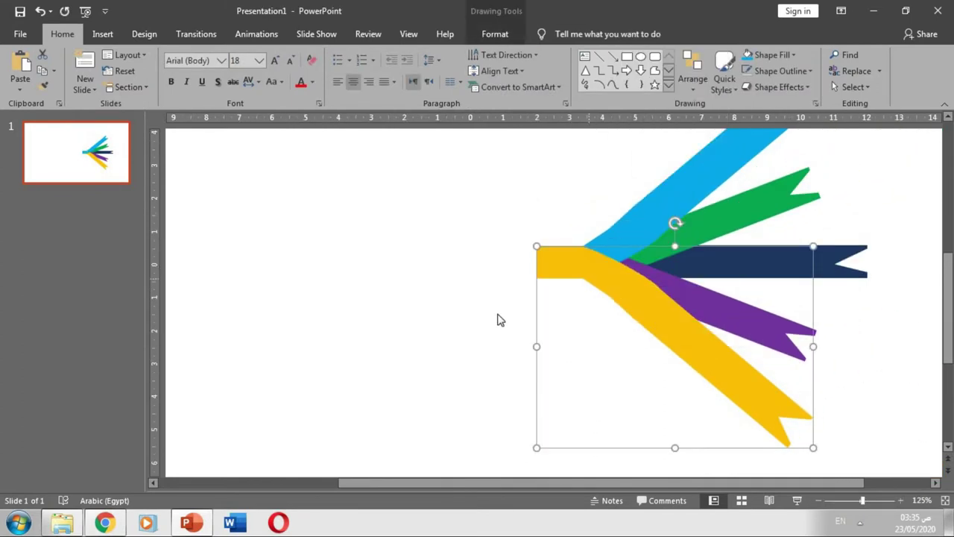
click(496, 320)
Nudge the navy and purple arms slightly lower, then place a new text box beside the yellow arm
click(725, 267)
drag(725, 267, 724, 270)
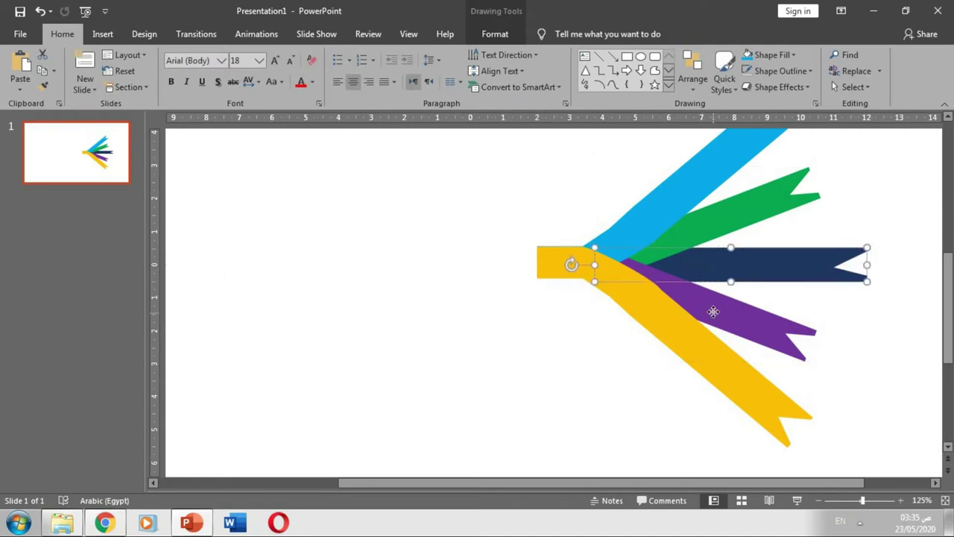
drag(728, 315, 724, 315)
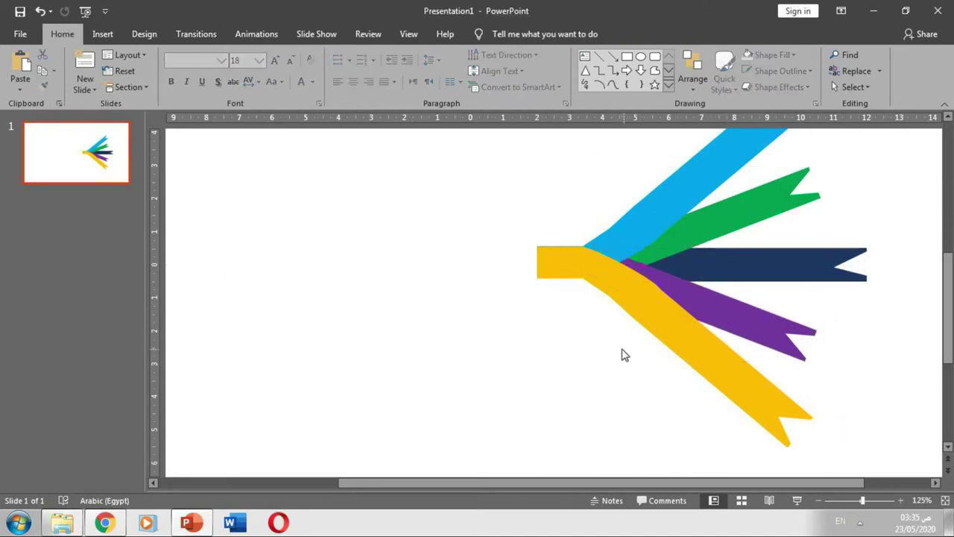
ctrl+scroll(623, 355, down, 5)
ctrl+scroll(624, 351, up, 4)
click(775, 246)
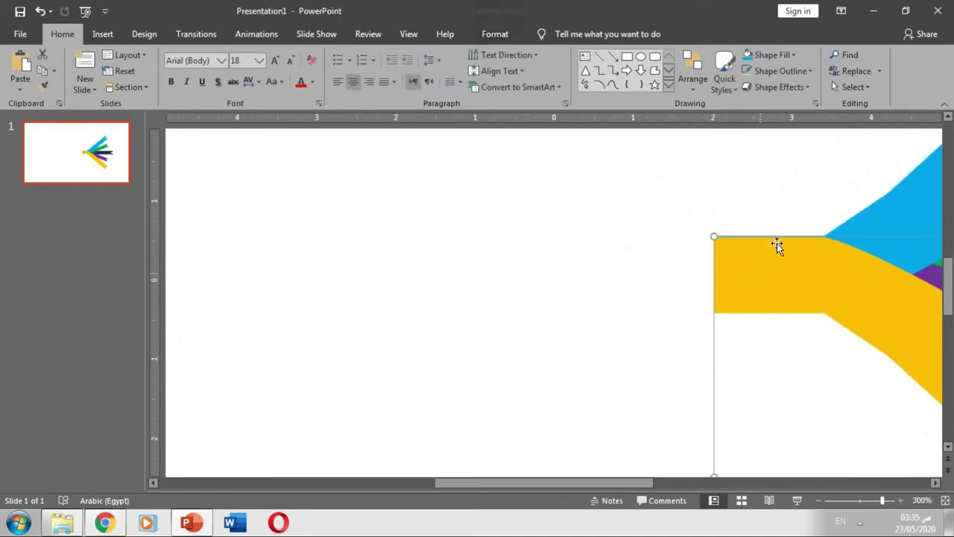
ctrl+scroll(738, 238, up, 2)
drag(551, 147, 552, 141)
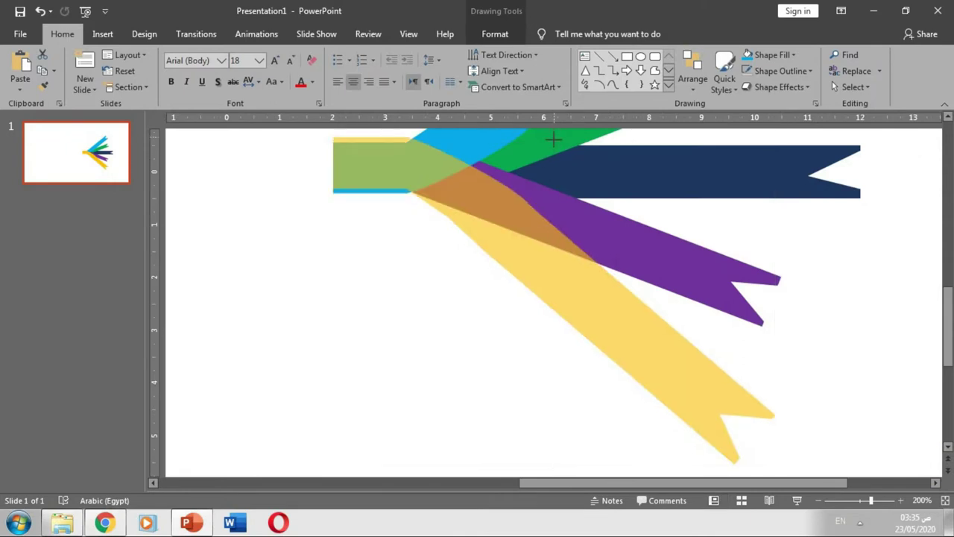
click(436, 274)
ctrl+scroll(436, 274, down, 5)
click(584, 56)
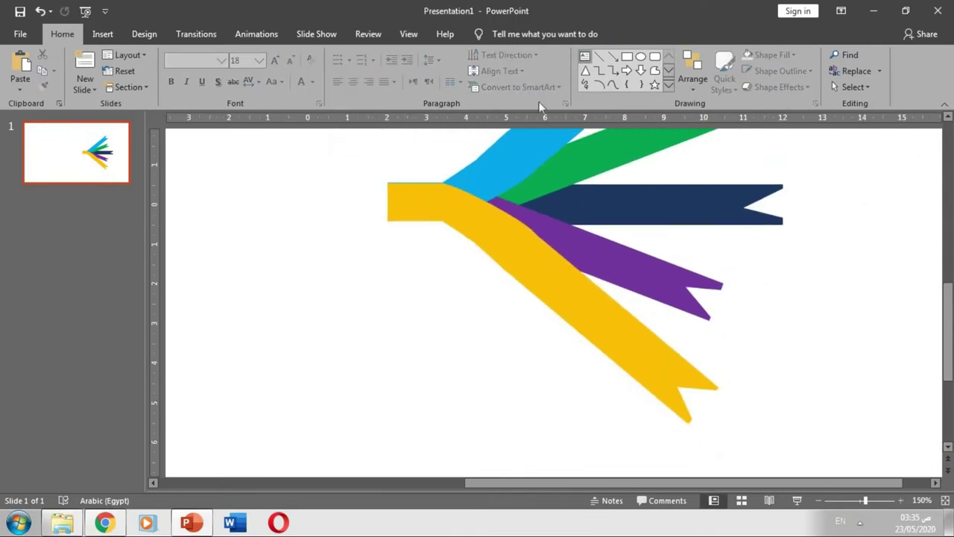
click(419, 334)
Type 'Text' into the text box and move the label onto the yellow arm's tip
text(Text)
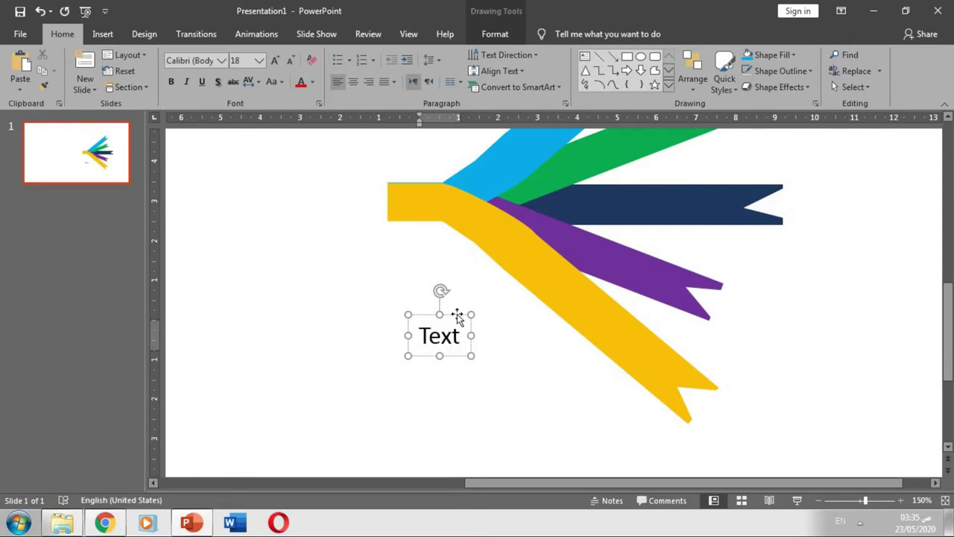
mouse_move(458, 317)
mouse_down()
mouse_move(665, 346)
mouse_move(704, 320)
mouse_up()
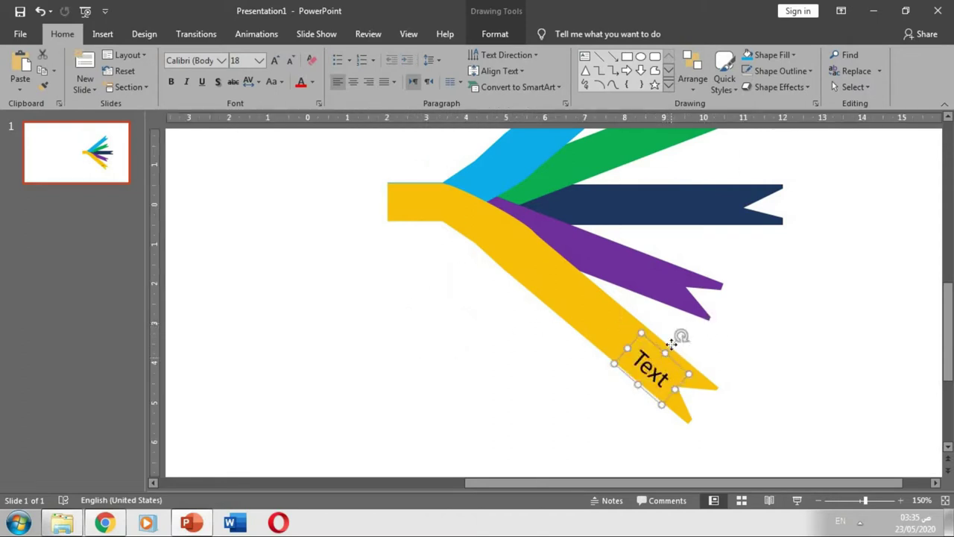
right_click(674, 360)
click(664, 362)
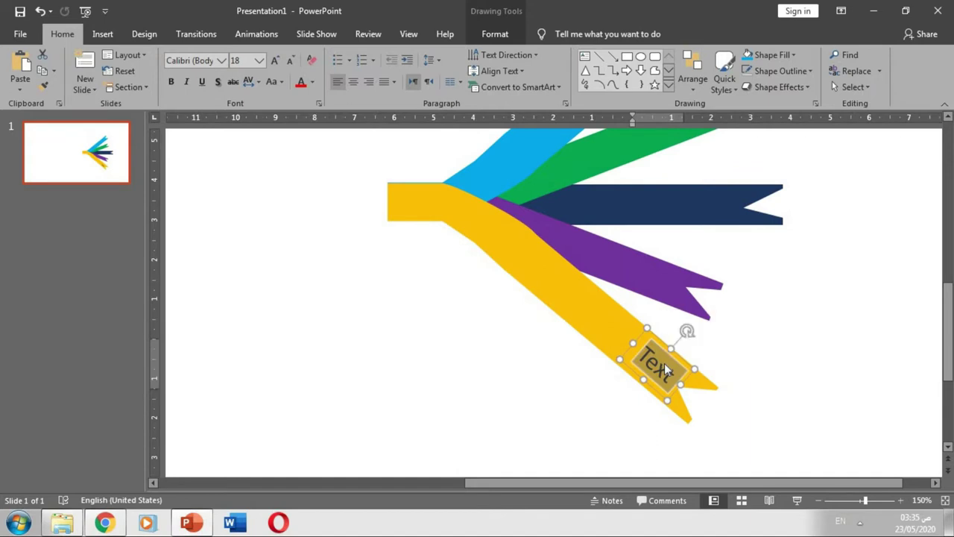
Format the label in white Adobe Caslon Pro Bold, Sentence case, aligned along the yellow arm
click(222, 61)
click(211, 211)
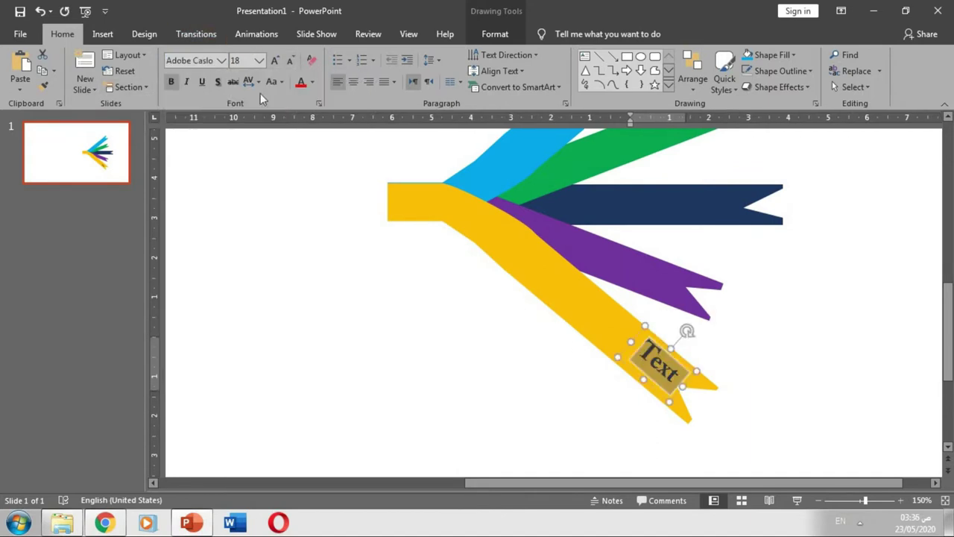
click(312, 82)
click(390, 109)
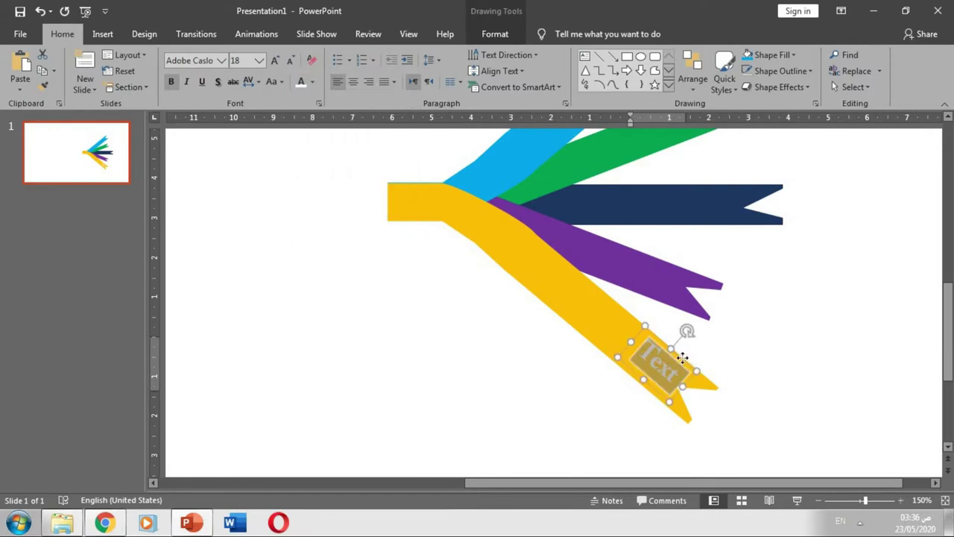
drag(683, 358, 672, 350)
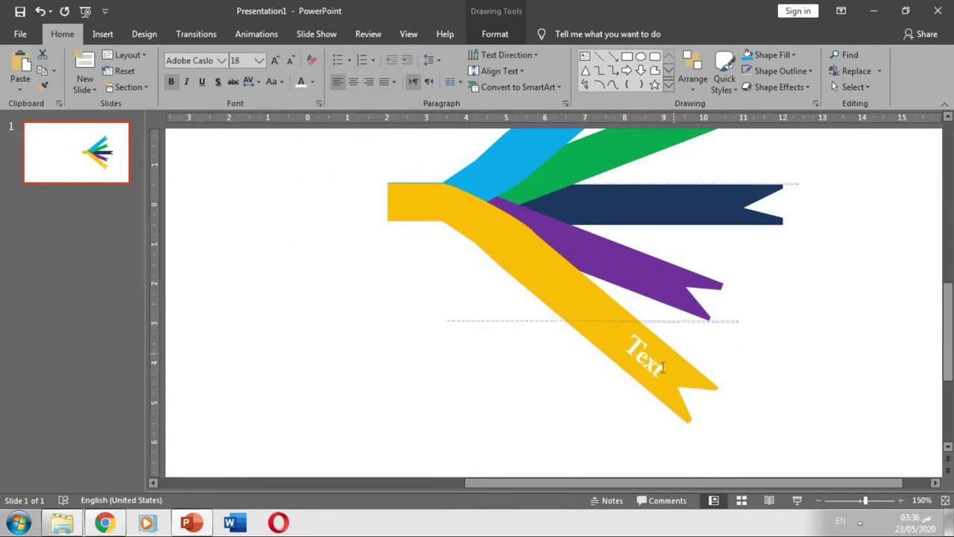
double_click(662, 367)
click(276, 82)
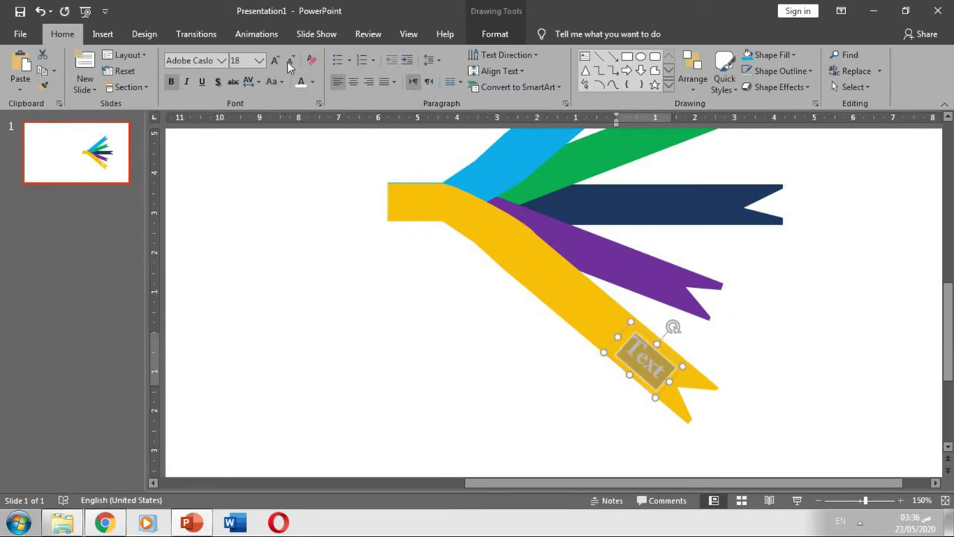
click(273, 82)
click(281, 99)
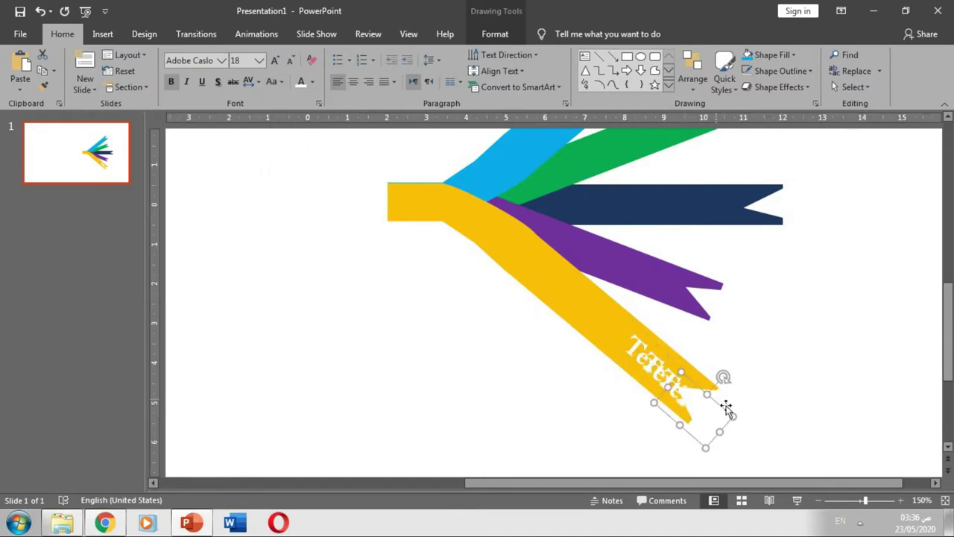
Copy the 'Text' label onto the purple, green and navy arms, angled along each
mouse_move(685, 391)
mouse_down()
mouse_move(663, 290)
mouse_move(691, 209)
mouse_move(746, 216)
mouse_up()
scroll(596, 208, up, 5)
scroll(787, 377, down, 3)
drag(507, 206, 521, 245)
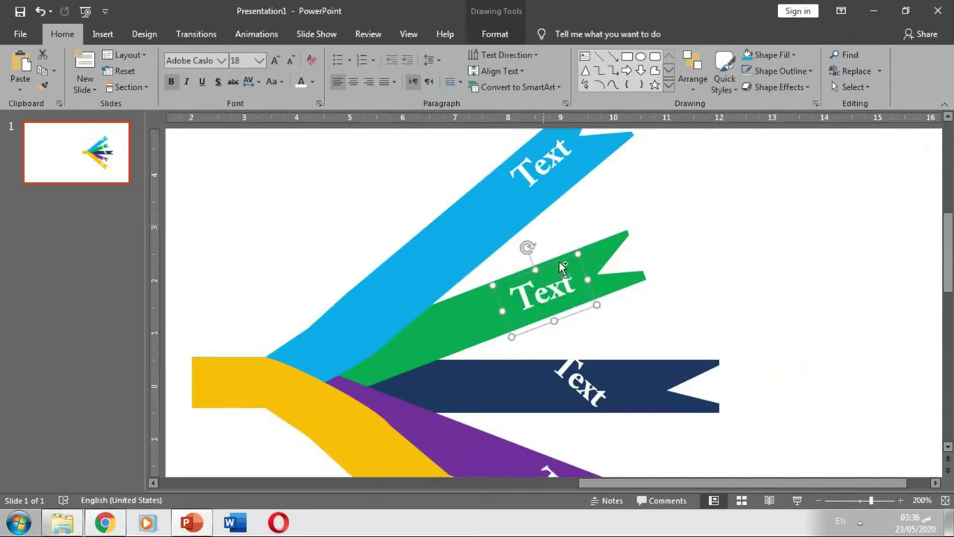
scroll(521, 245, down, 2)
scroll(598, 261, up, 5)
mouse_move(598, 262)
mouse_down()
mouse_move(514, 138)
mouse_move(614, 234)
mouse_up()
scroll(585, 199, down, 5)
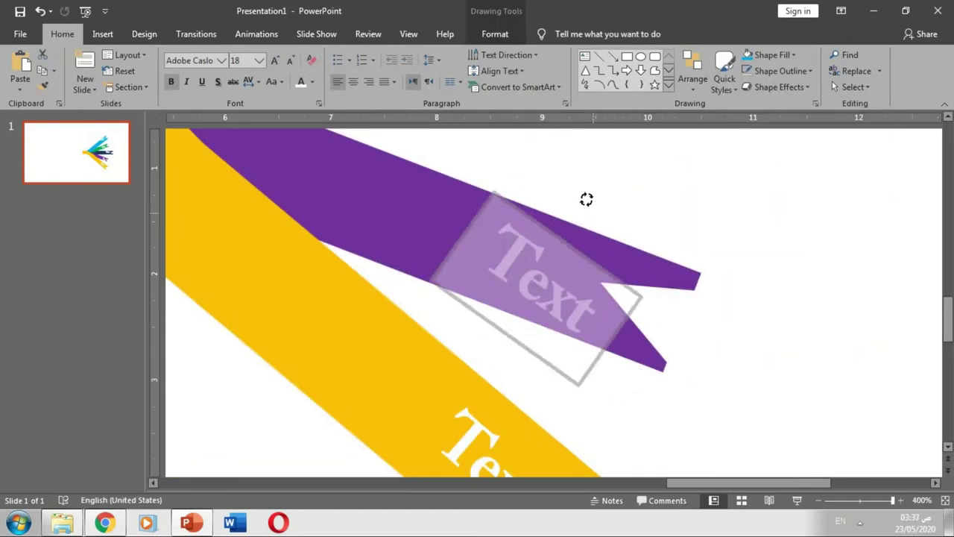
drag(586, 198, 568, 215)
Draw a small blue rectangle at the fan's base beside the yellow band
scroll(608, 333, down, 3)
key(ctrl+a)
scroll(607, 333, up, 3)
click(582, 292)
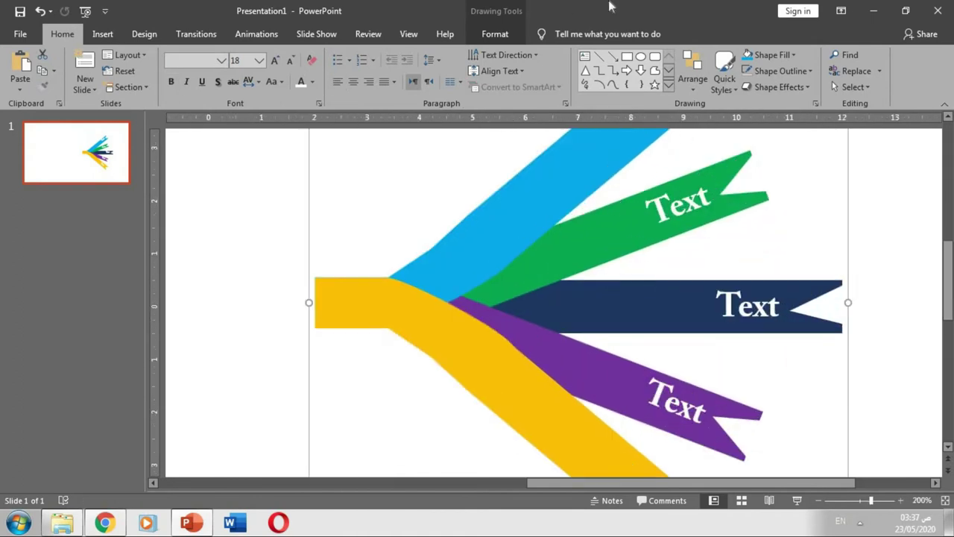
drag(310, 313, 317, 334)
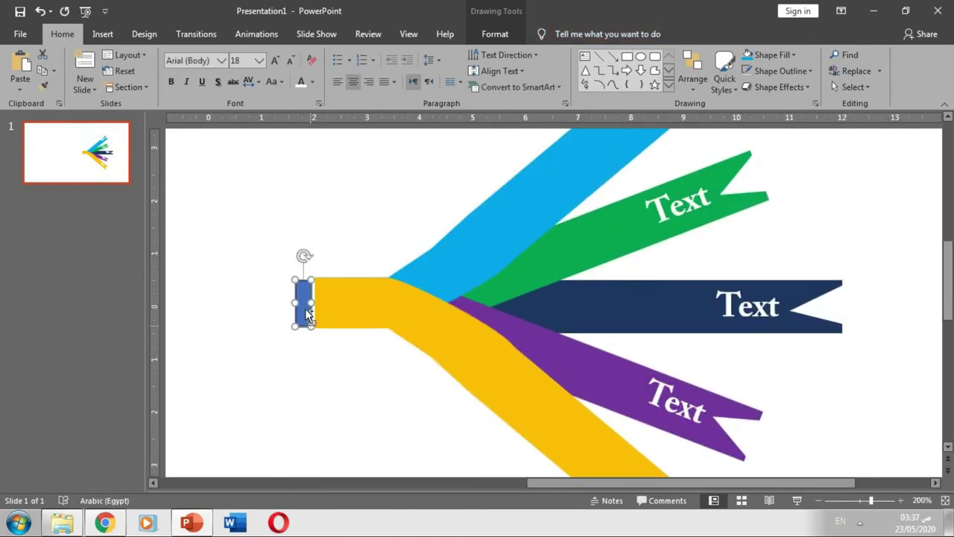
scroll(317, 334, up, 5)
drag(554, 294, 557, 289)
Stretch the blue rectangle to the yellow band's height, remove its outline, and butt it against the band
drag(555, 343, 557, 354)
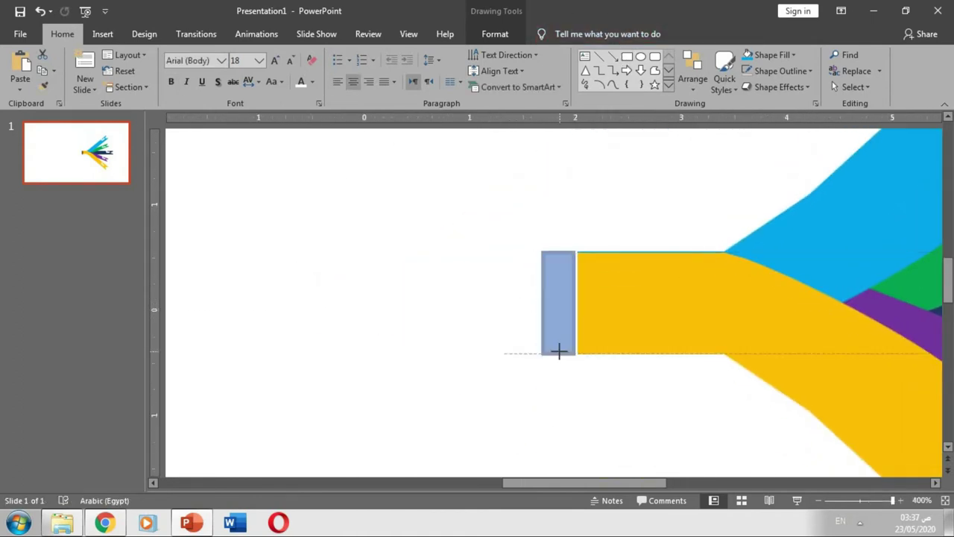
click(495, 33)
click(369, 71)
click(370, 194)
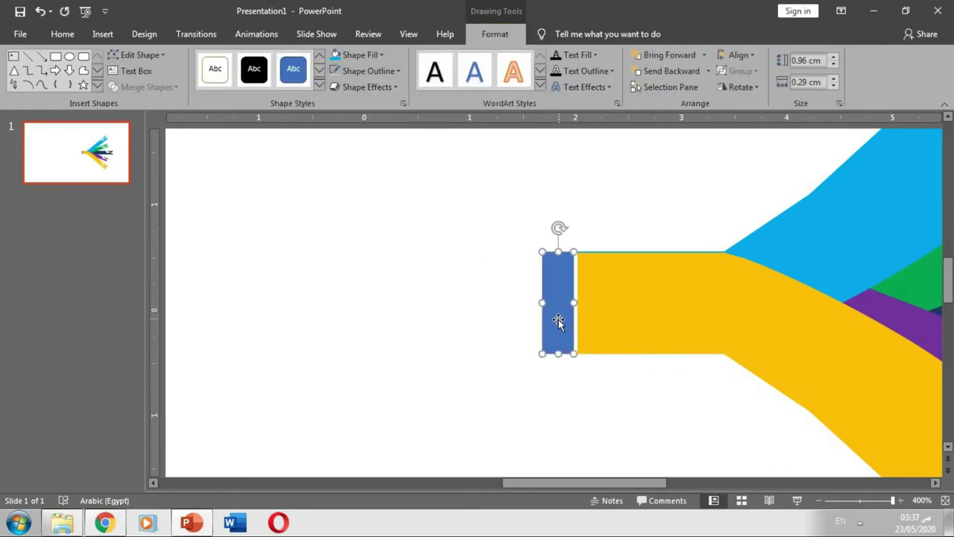
drag(558, 319, 561, 319)
key(Escape)
Nudge the green arrow ribbon group slightly upward into position
click(918, 293)
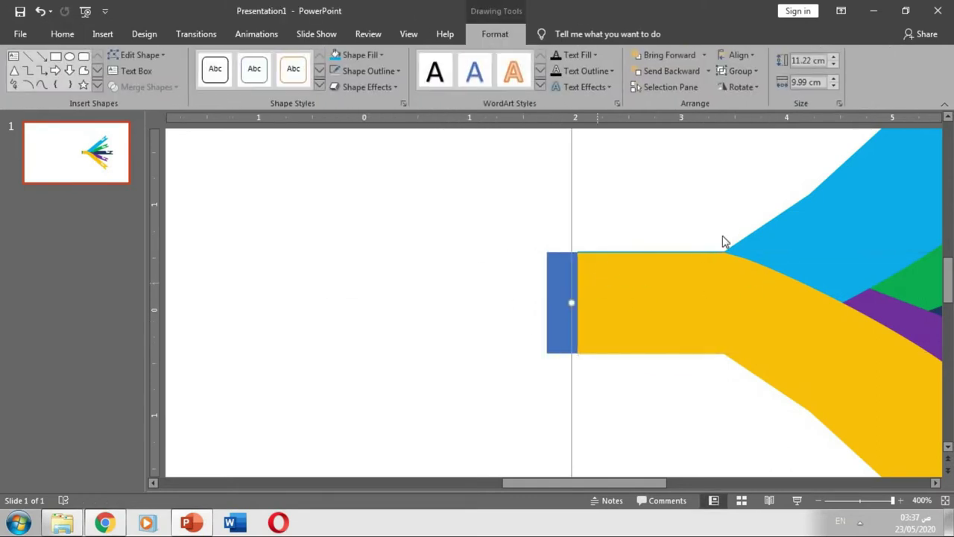
scroll(620, 184, down, 3)
scroll(552, 211, down, 3)
scroll(551, 211, down, 1)
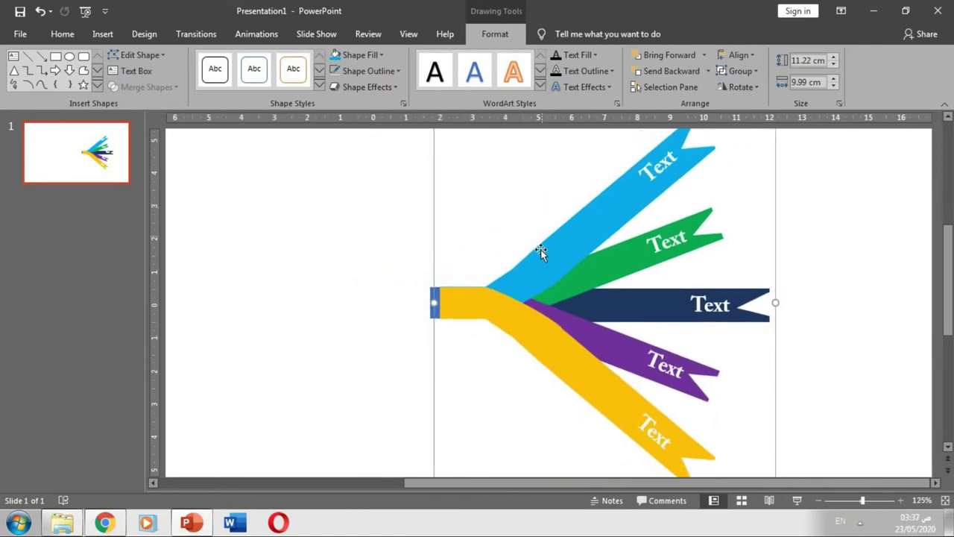
scroll(453, 304, up, 2)
scroll(453, 298, up, 5)
click(437, 266)
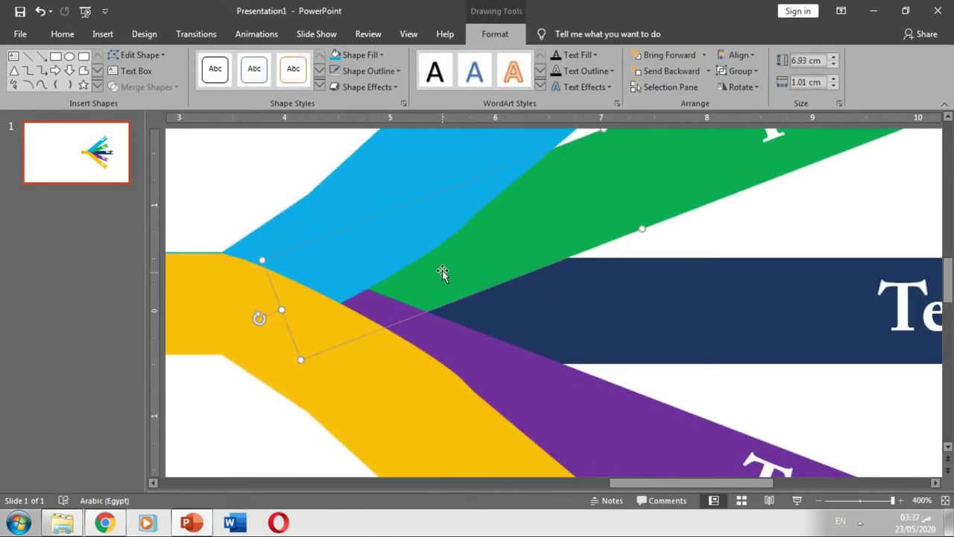
scroll(379, 276, down, 1)
scroll(379, 276, down, 1)
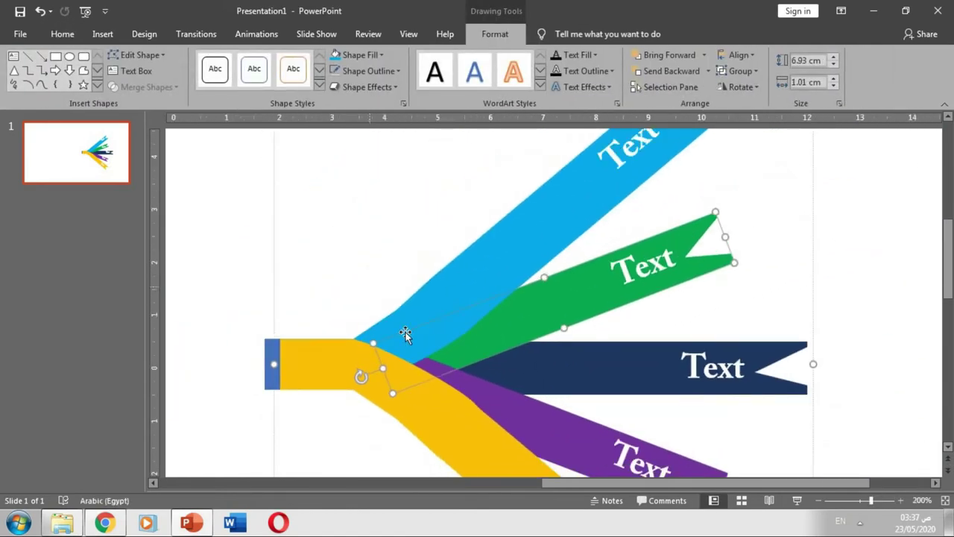
drag(424, 320, 423, 314)
click(262, 366)
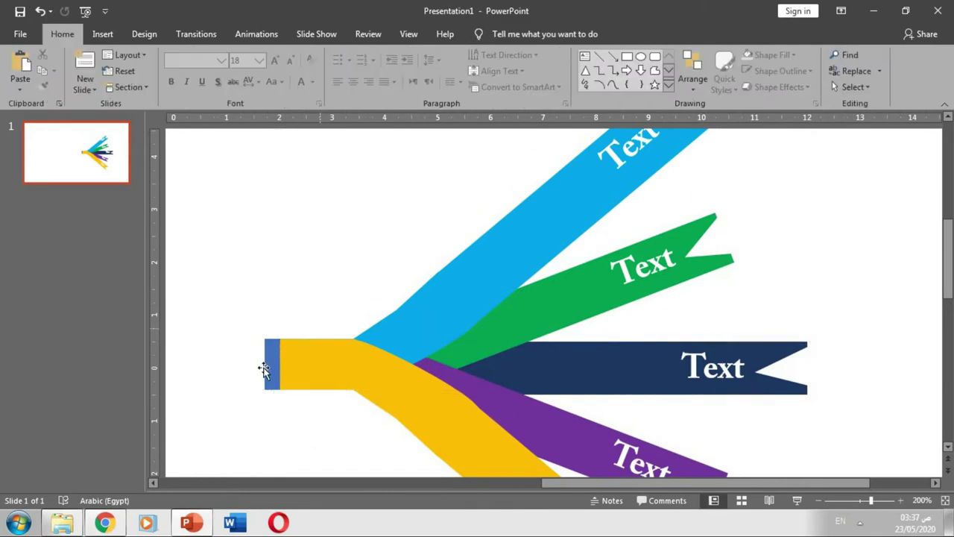
Duplicate the narrow blue strip with Ctrl+D and snap the wider 0.85 × 1.29 cm copy to its left
click(270, 365)
scroll(308, 353, up, 1)
scroll(532, 273, up, 1)
key(ctrl+d)
mouse_move(600, 341)
mouse_down()
mouse_move(526, 297)
mouse_move(402, 306)
mouse_move(481, 326)
mouse_up()
click(428, 306)
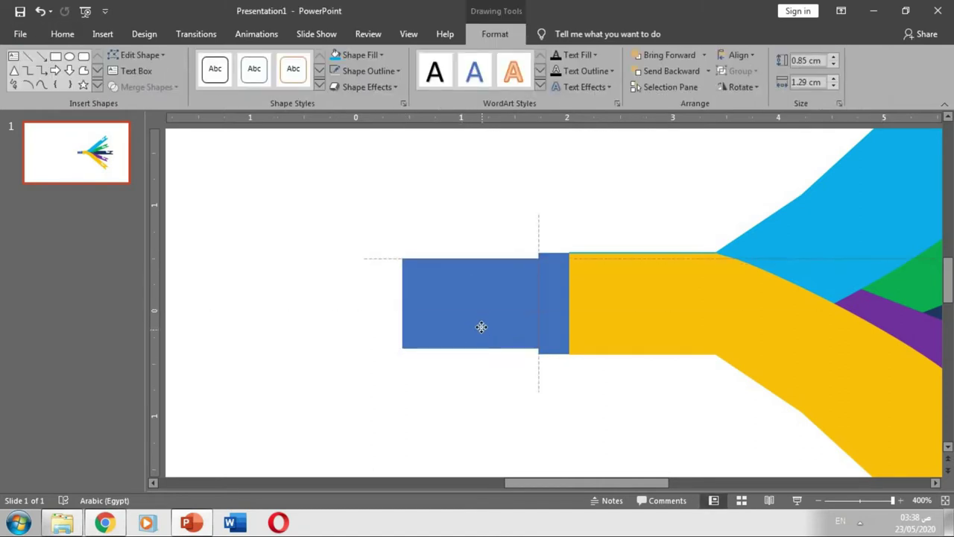
click(543, 304)
drag(538, 303, 550, 303)
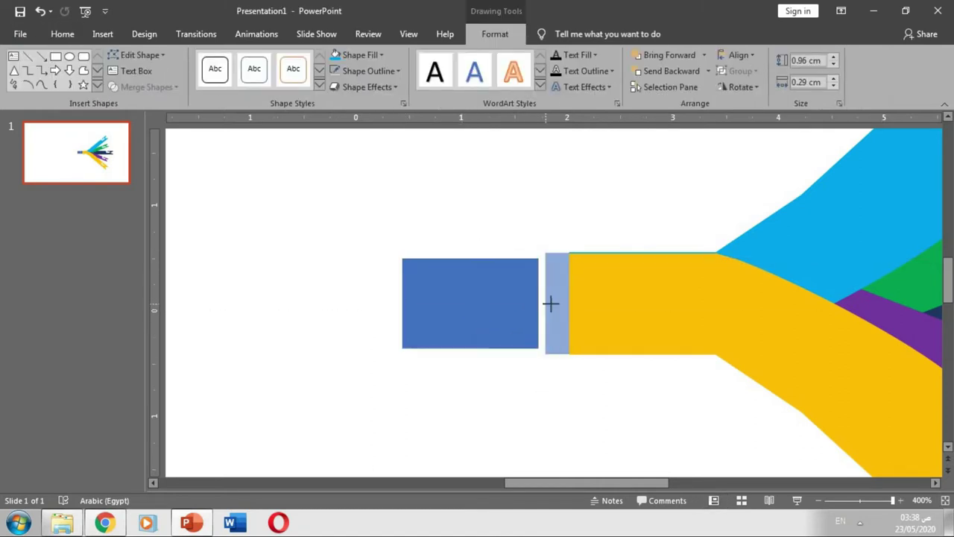
drag(469, 309, 488, 304)
click(381, 304)
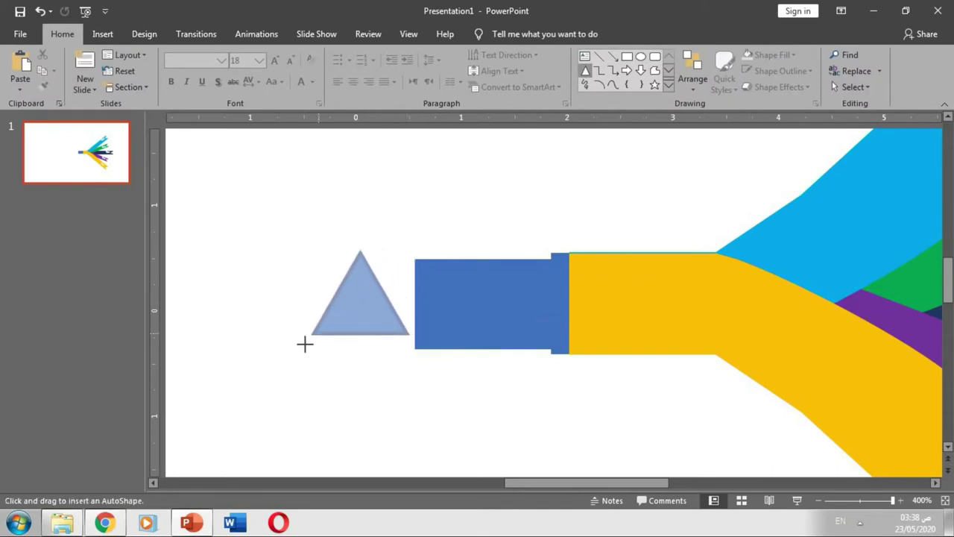
Add an outline-free triangle rotated left 90° against the blue rectangle's left end
drag(406, 252, 295, 349)
click(495, 34)
click(369, 71)
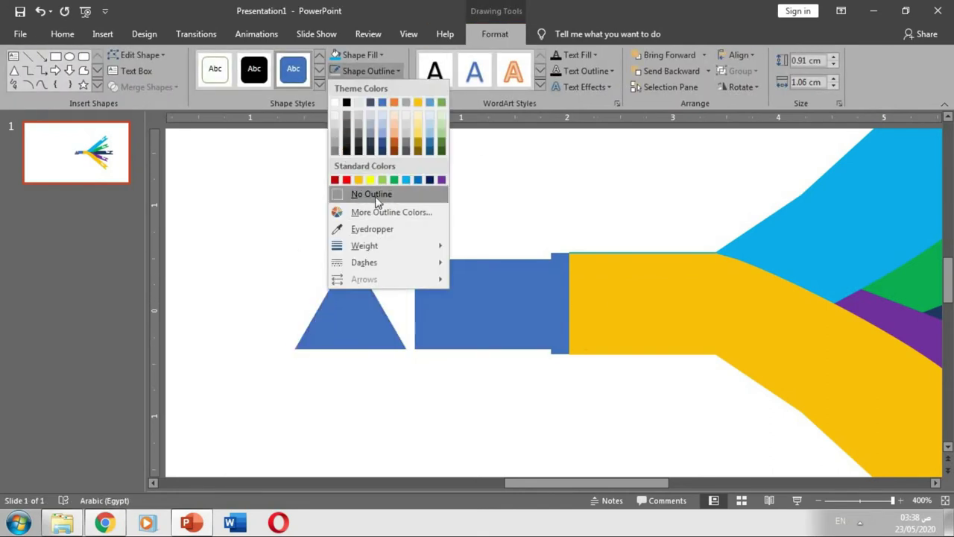
click(374, 191)
click(740, 86)
click(740, 122)
drag(361, 311, 371, 313)
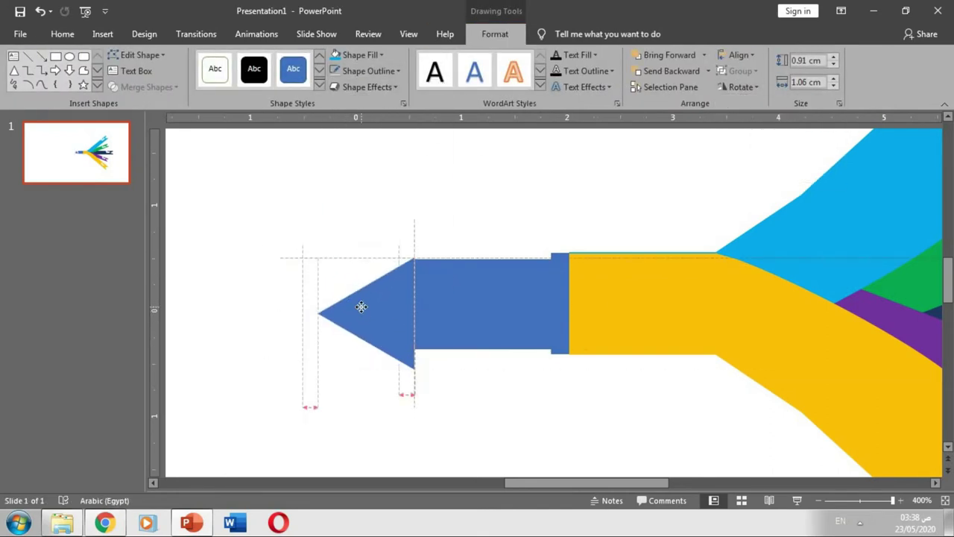
ctrl+scroll(371, 363, down, 5)
drag(549, 336, 554, 327)
ctrl+scroll(569, 258, up, 2)
drag(554, 256, 568, 302)
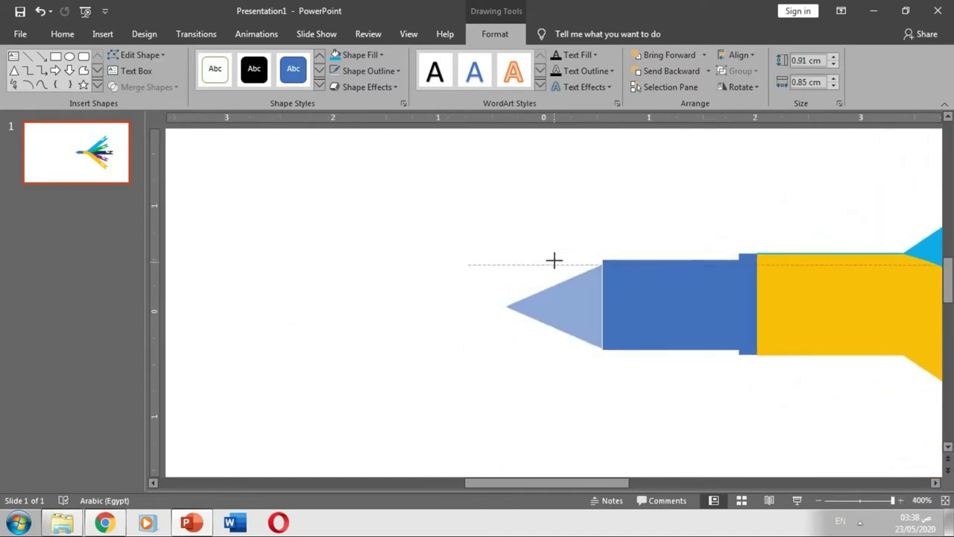
key(ctrl+z)
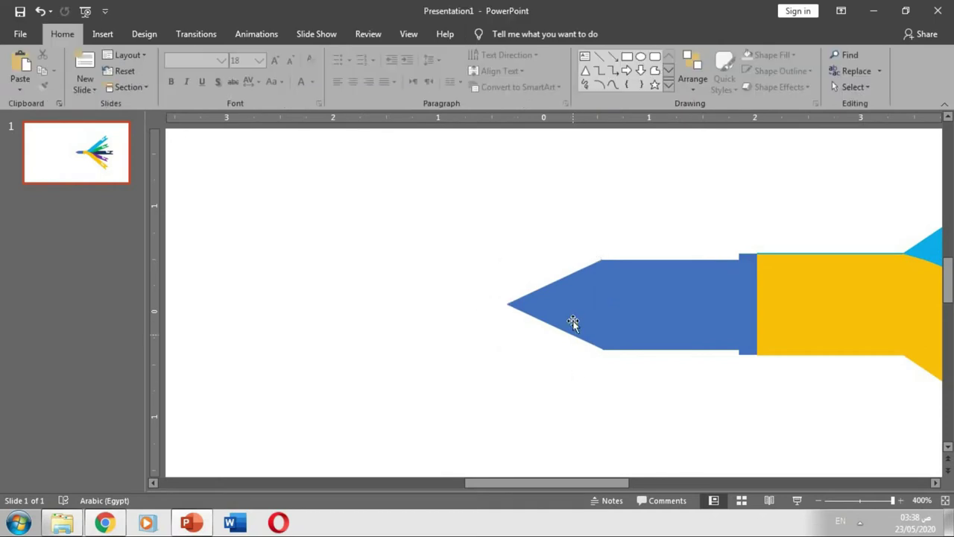
key(ctrl+y)
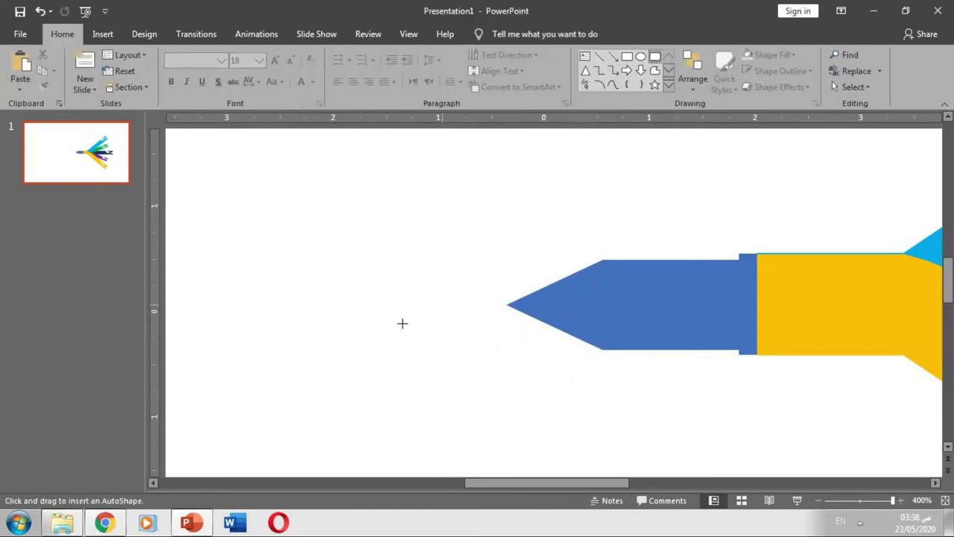
Draw a thin outline-free rectangle, taper it into a spike, and join it to the triangle's tip
drag(396, 311, 530, 324)
drag(462, 317, 431, 318)
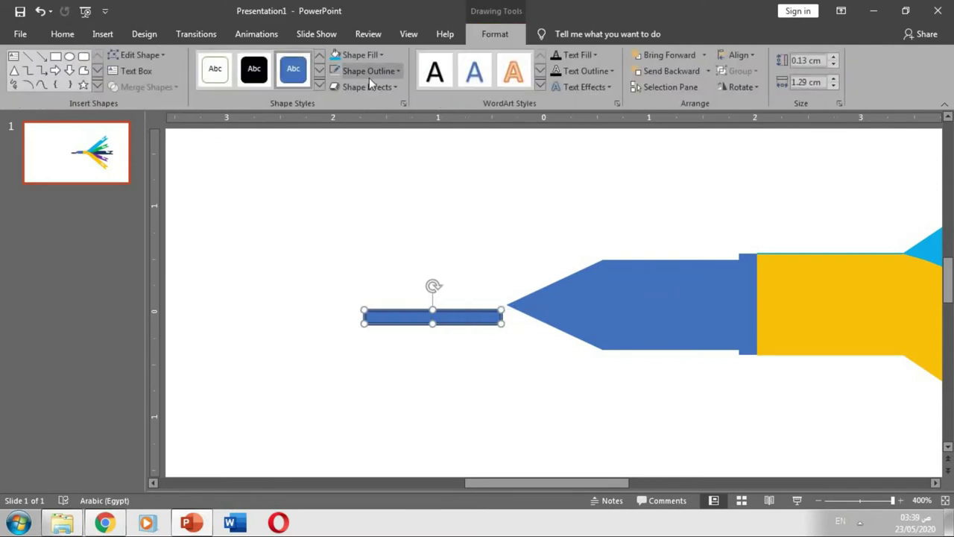
click(398, 71)
click(365, 192)
right_click(391, 309)
key(Escape)
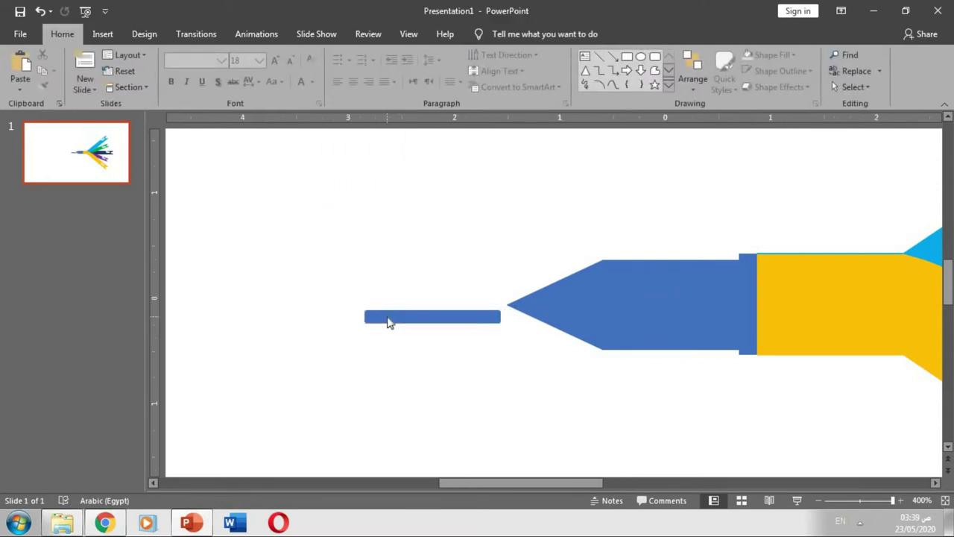
key(ctrl+z)
right_click(559, 304)
key(Escape)
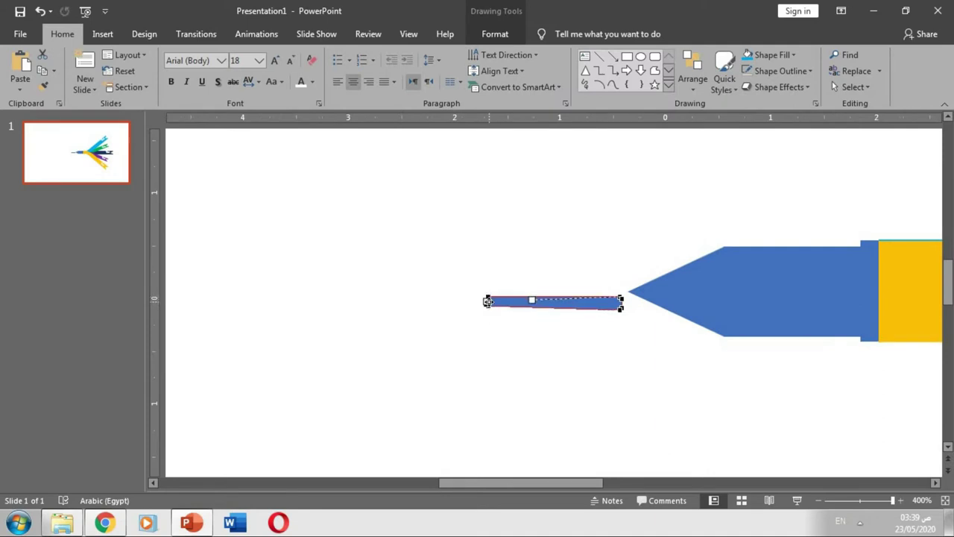
click(564, 333)
click(486, 303)
drag(485, 304, 376, 303)
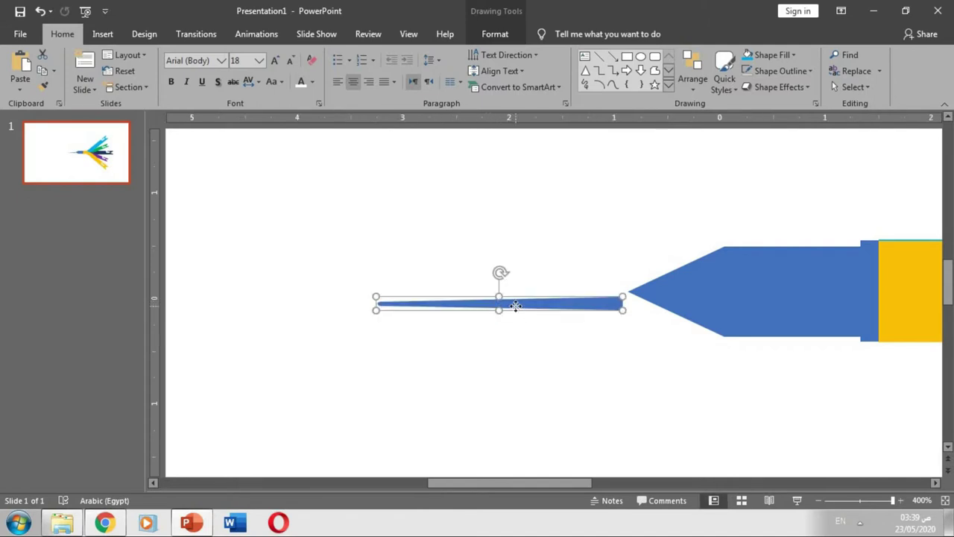
drag(515, 305, 624, 294)
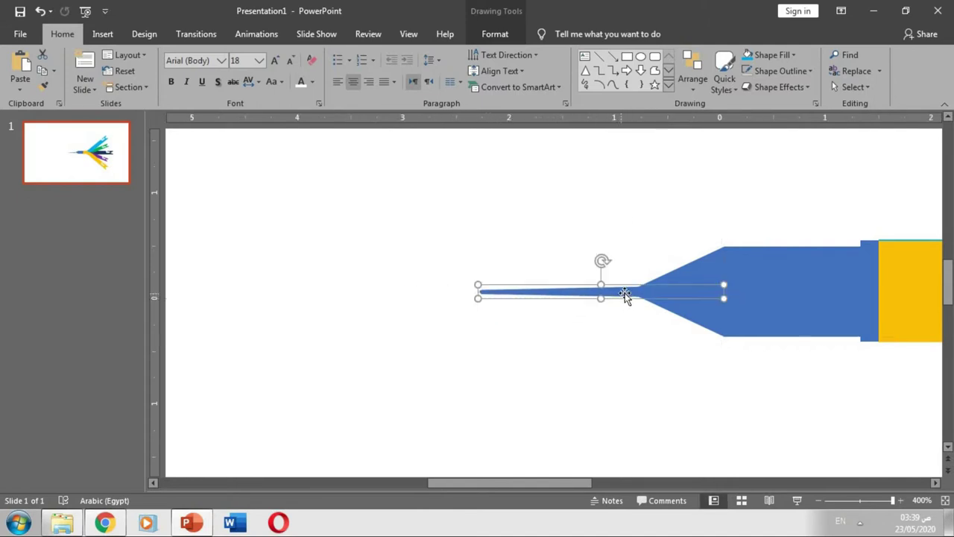
Select the whole arrow fan graphic and move it slightly down
scroll(750, 313, down, 5)
click(749, 313)
scroll(665, 210, down, 2)
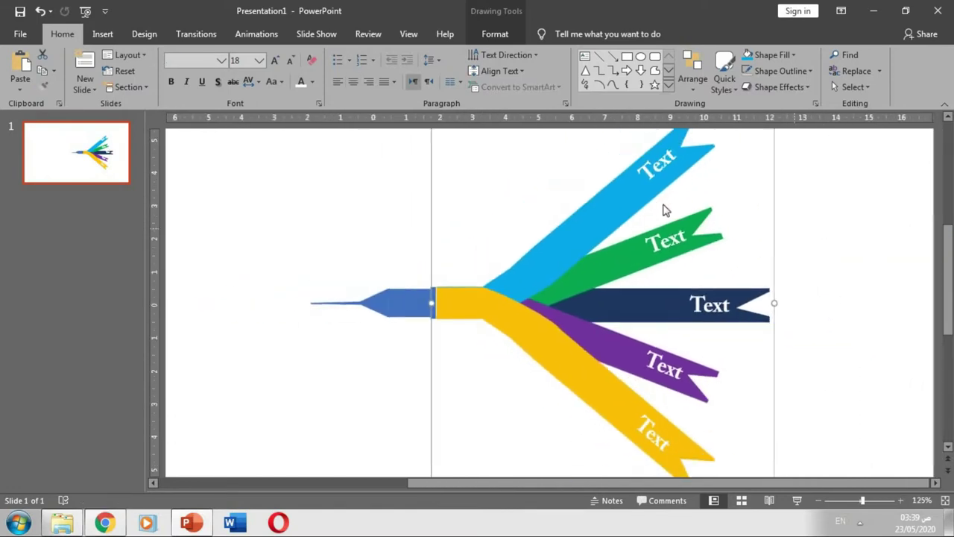
scroll(666, 210, down, 3)
click(681, 271)
drag(676, 189, 676, 193)
click(527, 330)
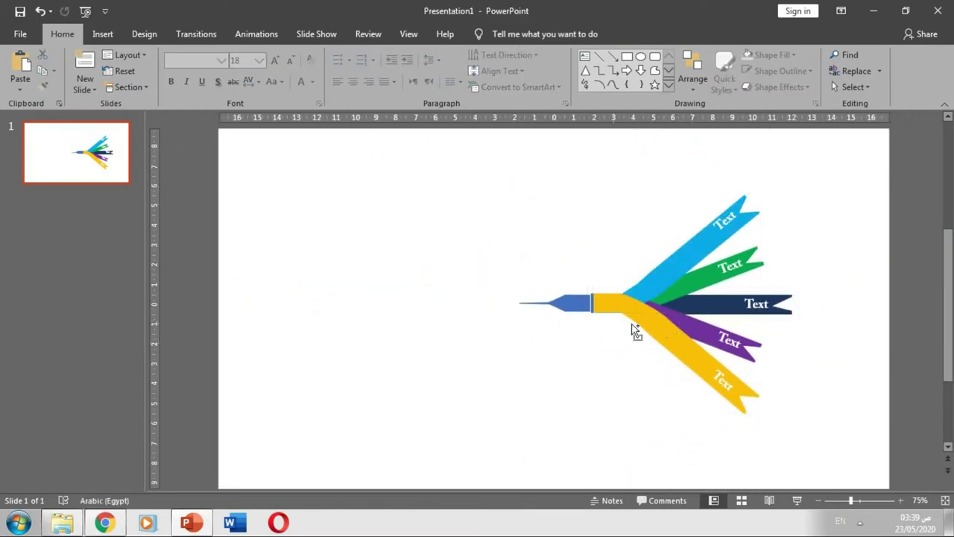
scroll(634, 330, up, 5)
scroll(701, 330, down, 2)
Give the connector strip a gradient fill with black end stops and a dark grey middle stop
click(632, 299)
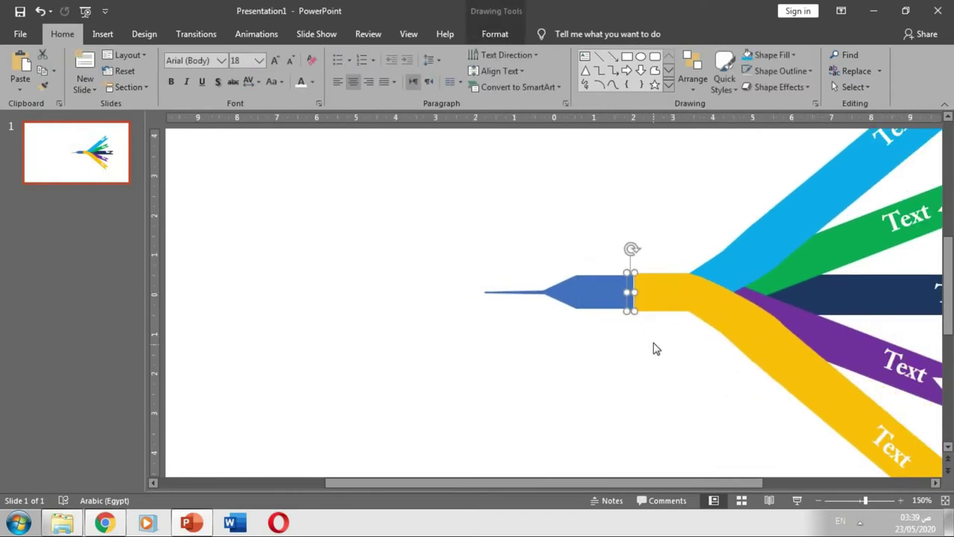
right_click(619, 298)
click(648, 478)
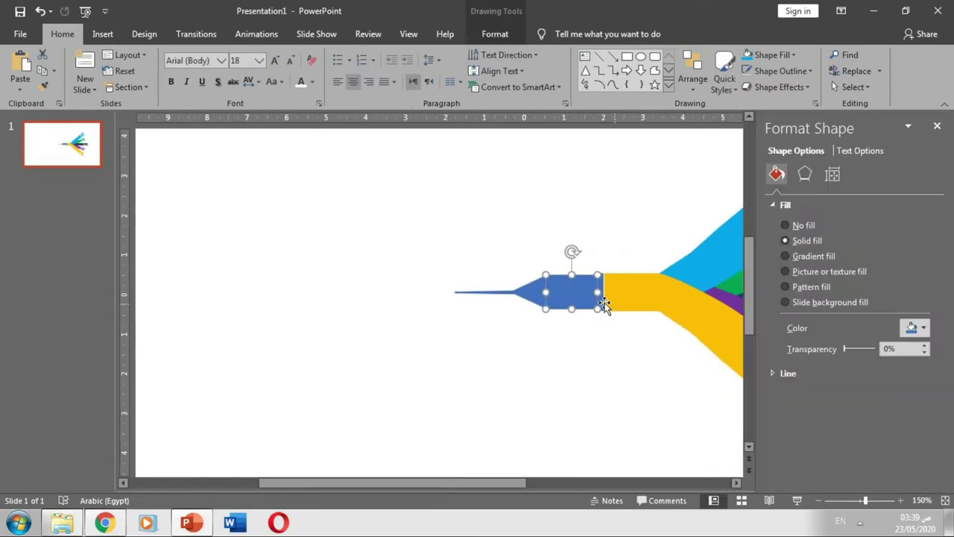
click(812, 256)
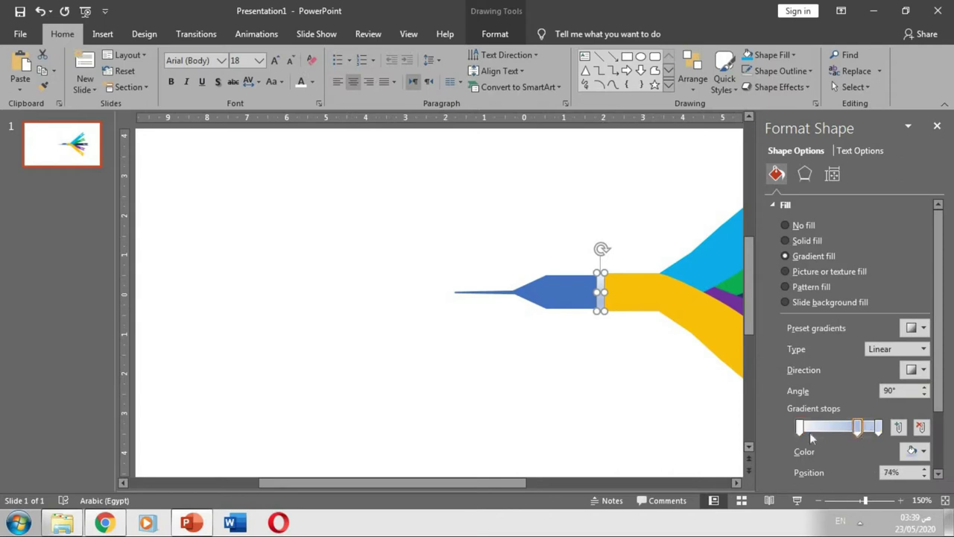
click(916, 451)
click(845, 339)
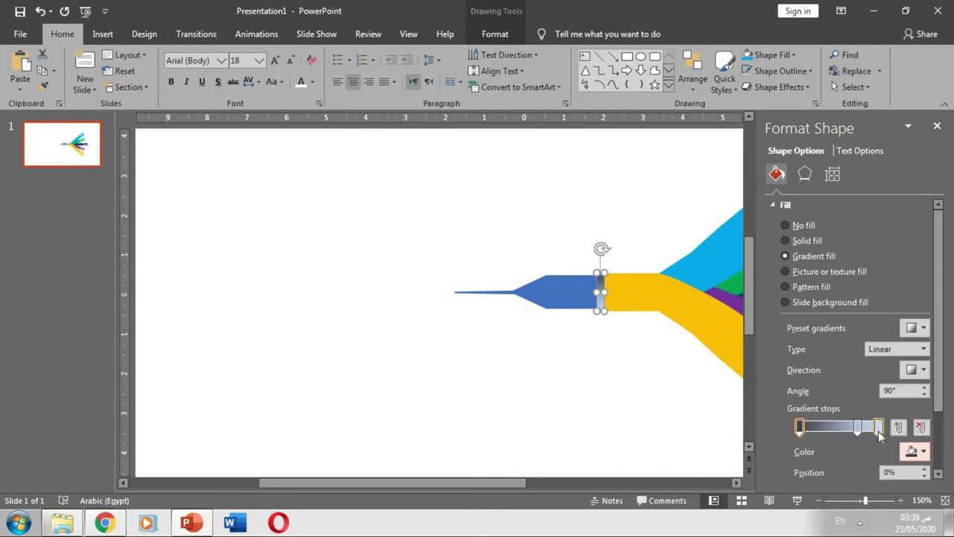
click(878, 427)
click(915, 450)
click(845, 339)
click(909, 453)
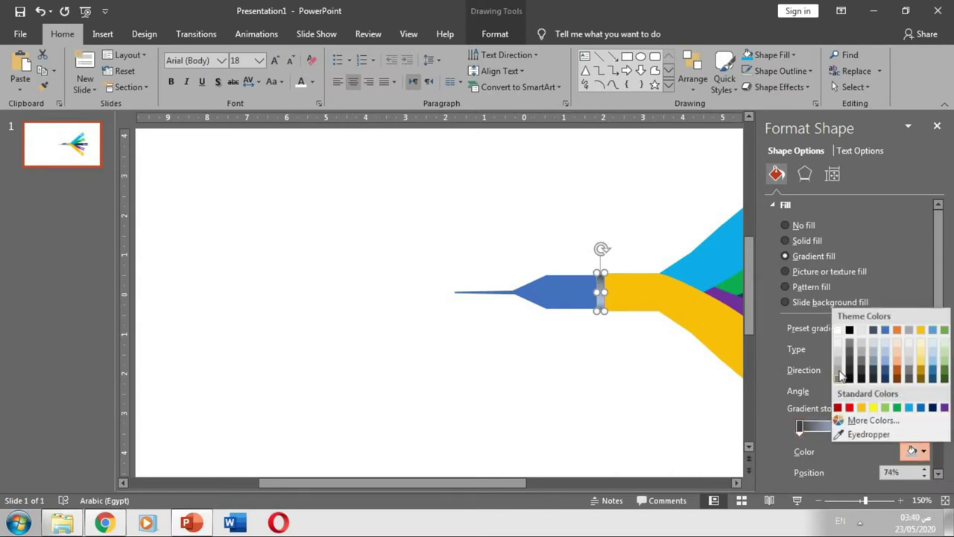
click(863, 364)
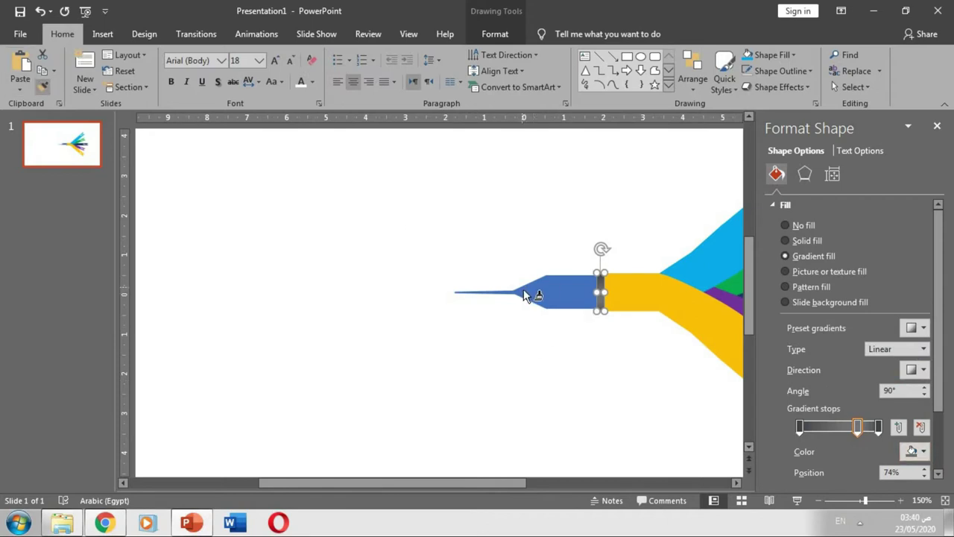
Switch the middle barrel rectangle to a gradient fill with dark grey stops
click(529, 292)
click(600, 292)
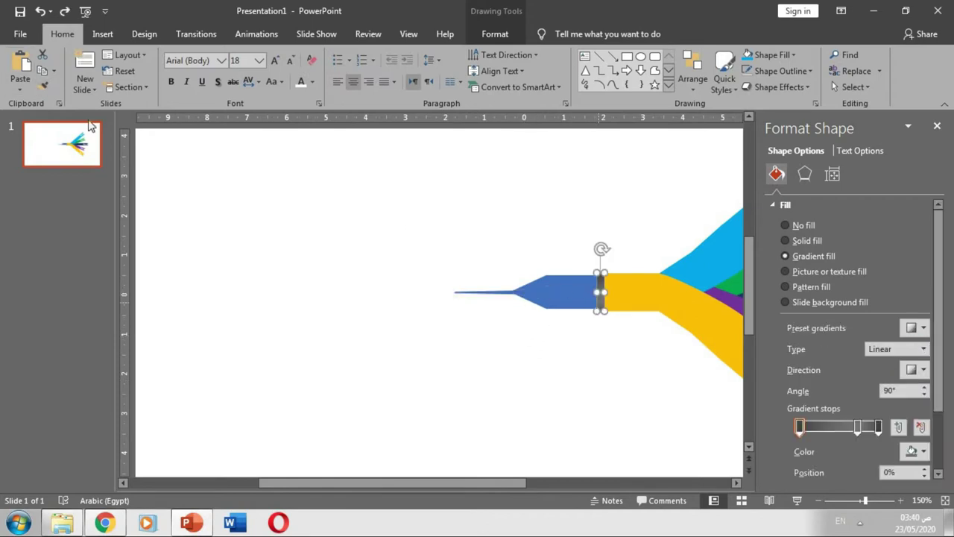
scroll(385, 299, up, 5)
click(191, 326)
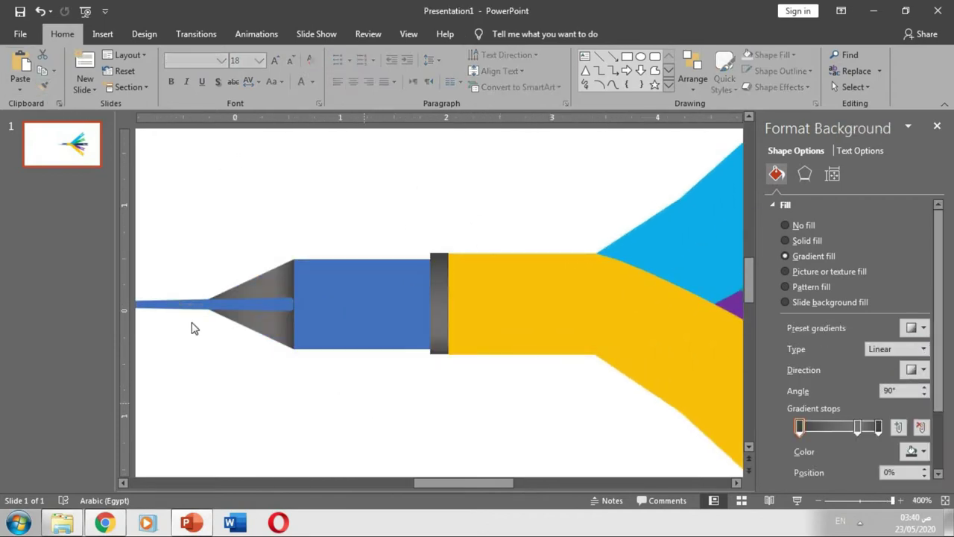
click(401, 303)
click(807, 255)
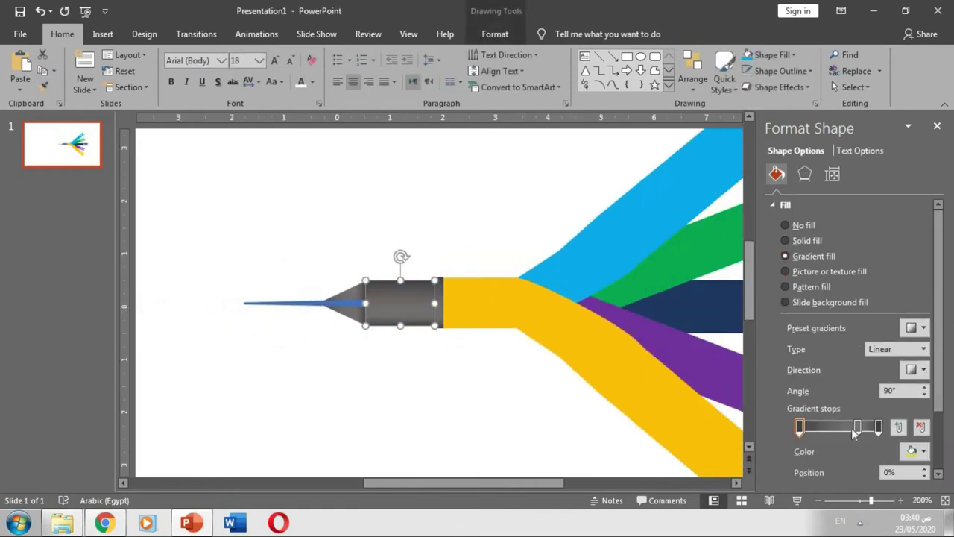
click(912, 451)
click(860, 365)
click(878, 427)
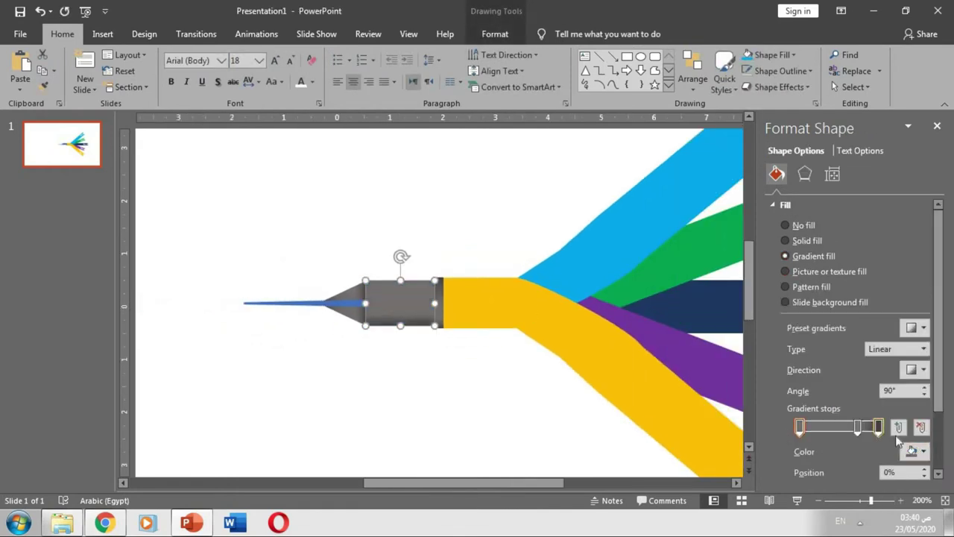
click(912, 451)
click(861, 370)
click(912, 451)
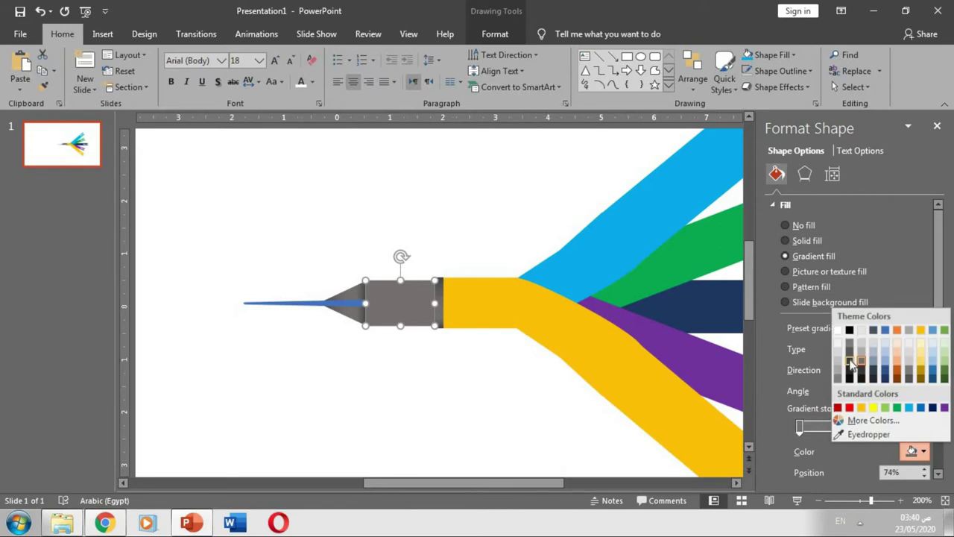
click(856, 370)
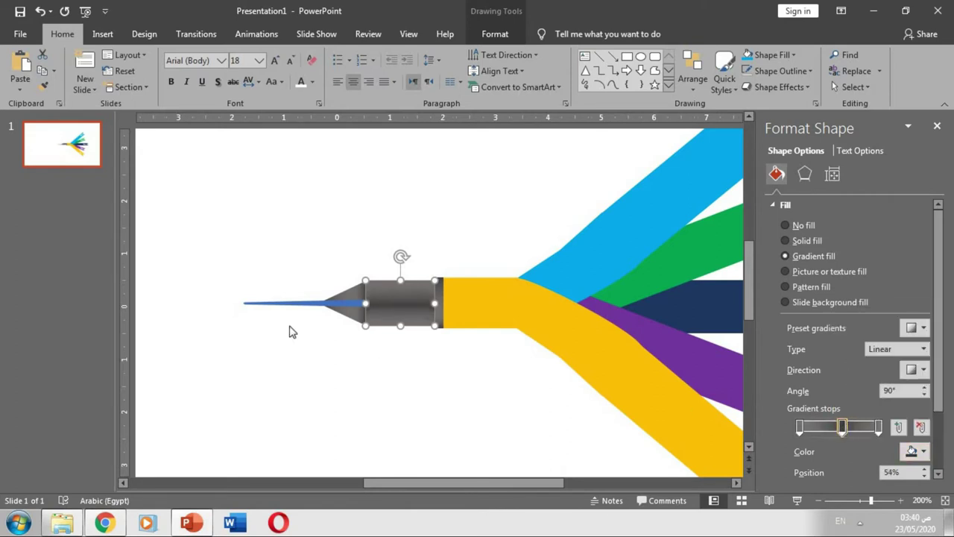
Lengthen the thin nib line leftward, then select it together with the cone and barrel
click(296, 300)
right_click(296, 306)
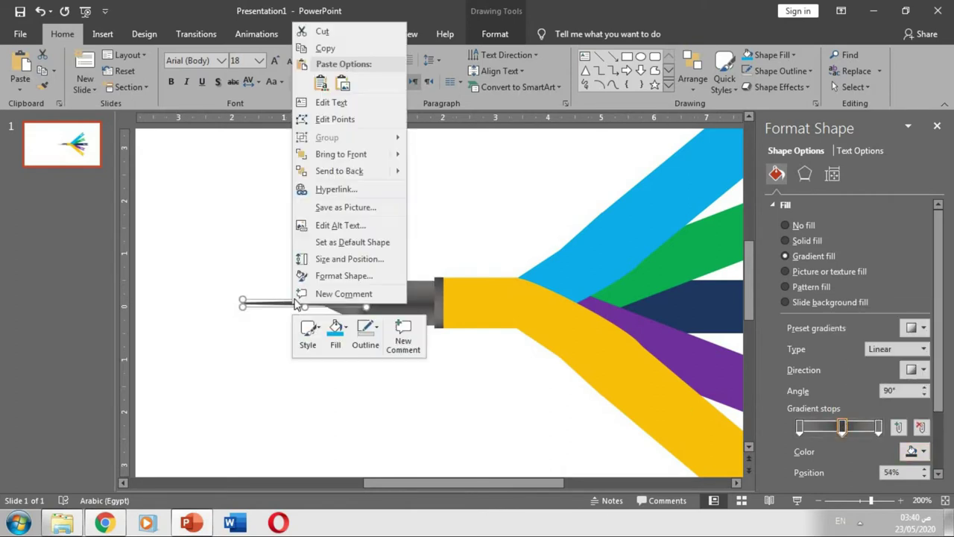
click(296, 312)
click(296, 307)
drag(266, 298, 278, 298)
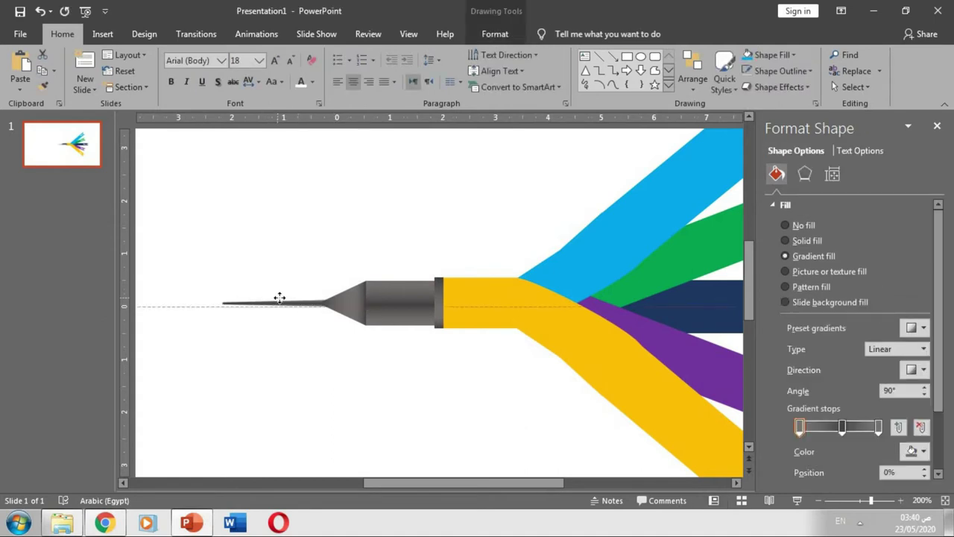
click(323, 291)
click(356, 308)
shift+click(356, 309)
shift+click(440, 311)
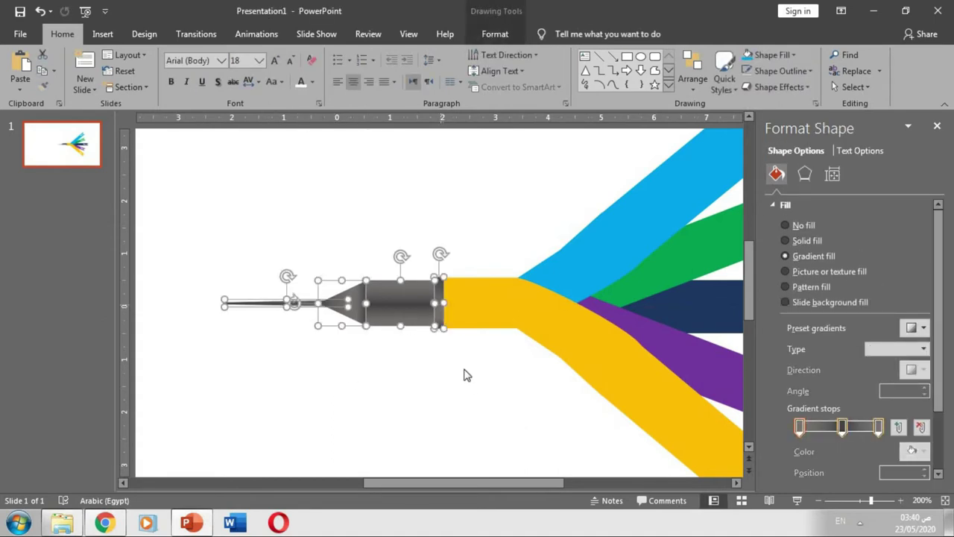
Group the pen pieces and shift the whole pen-and-ribbon graphic further right on the slide
key(ctrl+g)
ctrl+scroll(482, 393, down, 3)
shift+click(571, 315)
key(ctrl+g)
ctrl+scroll(548, 305, down, 2)
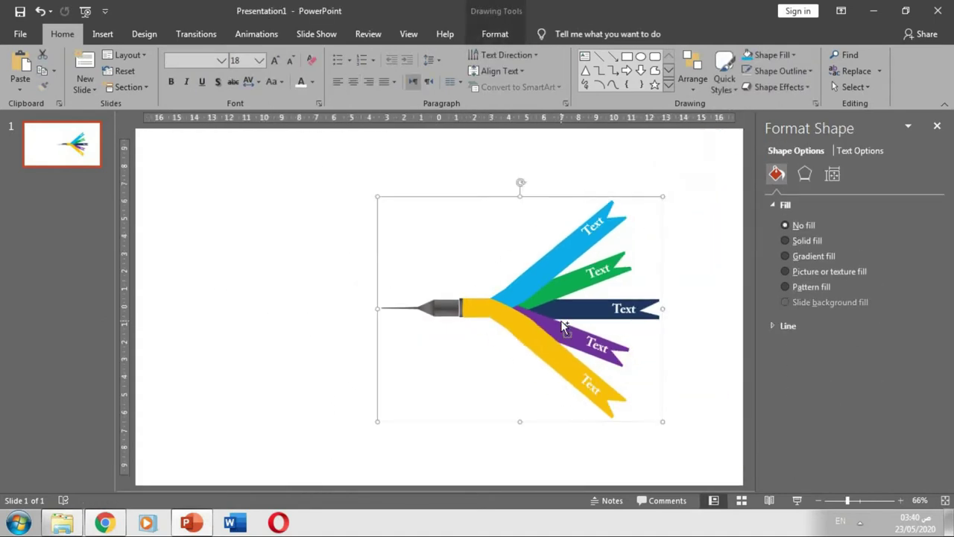
drag(548, 305, 602, 305)
click(199, 277)
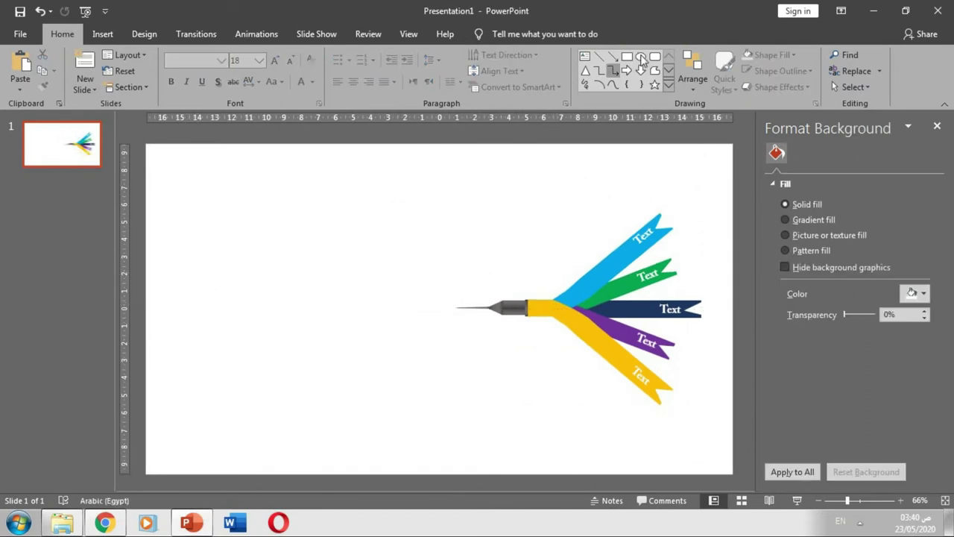
click(113, 35)
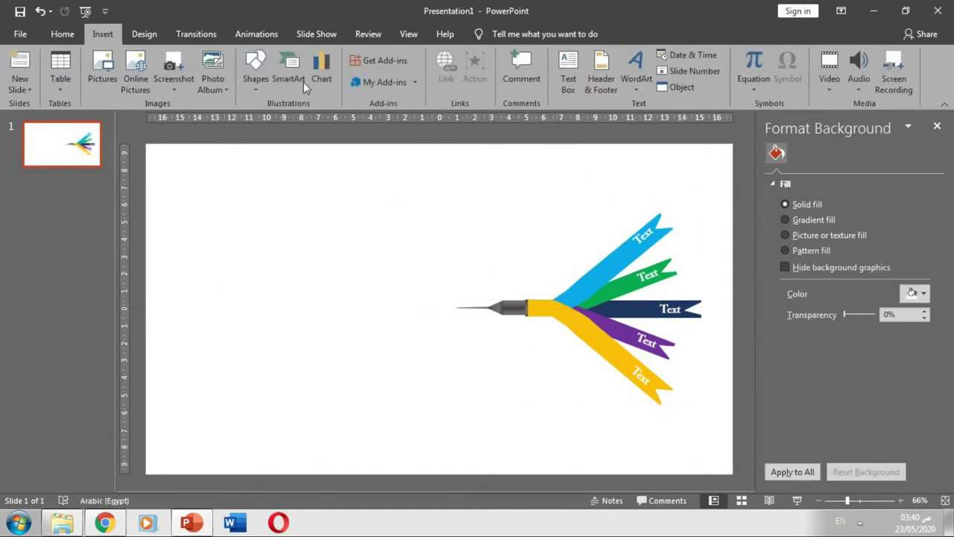
click(251, 71)
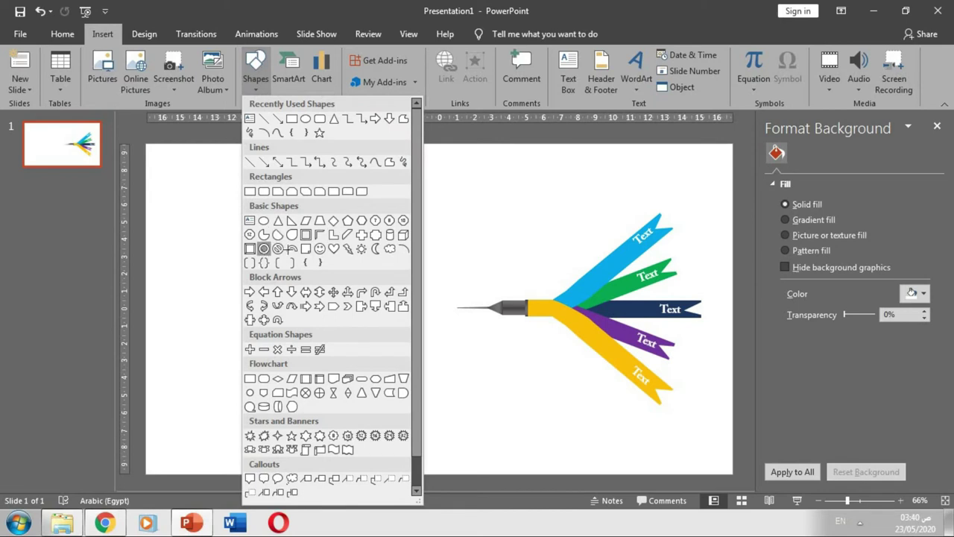
Draw a large donut left of the pen and size it to about 7.67 cm
click(264, 248)
drag(363, 212, 213, 362)
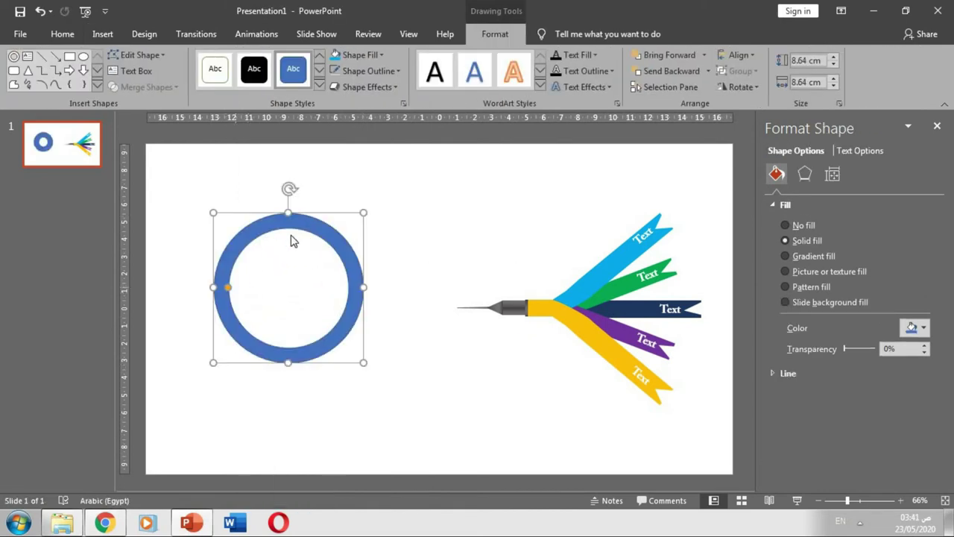
drag(292, 240, 385, 262)
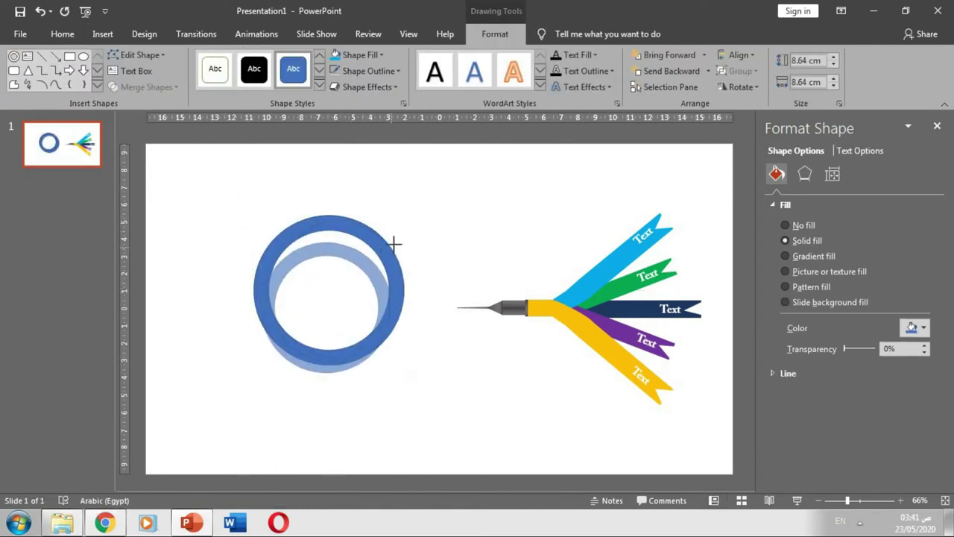
drag(411, 372, 394, 355)
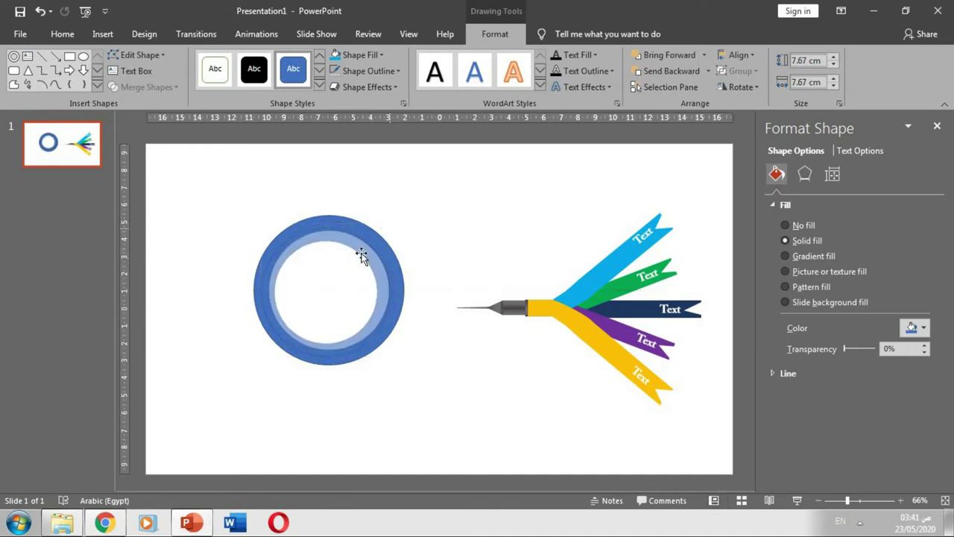
mouse_move(393, 222)
mouse_down()
mouse_move(364, 247)
mouse_move(383, 260)
mouse_move(380, 242)
mouse_move(330, 283)
mouse_move(330, 273)
mouse_move(358, 267)
mouse_up()
click(282, 293)
click(315, 271)
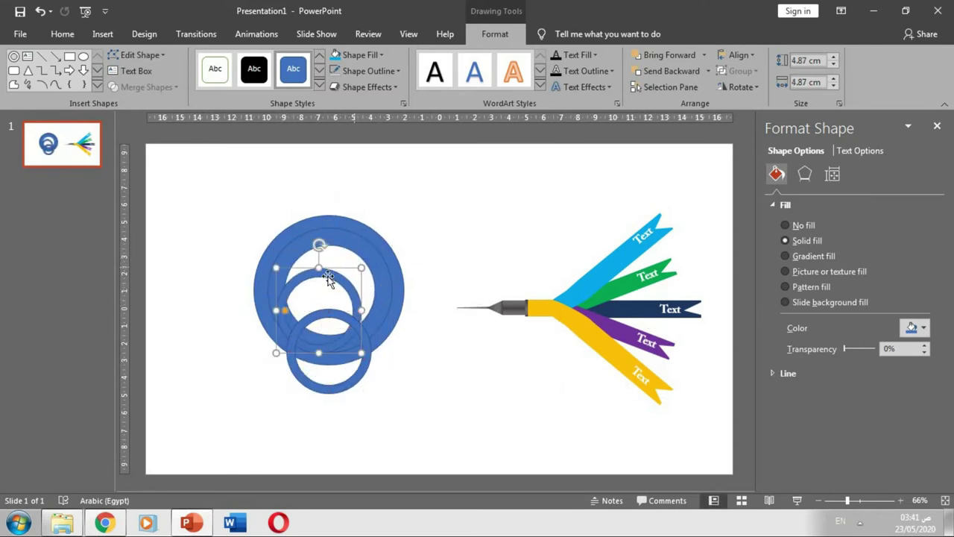
key(ctrl+z)
key(ctrl+z)
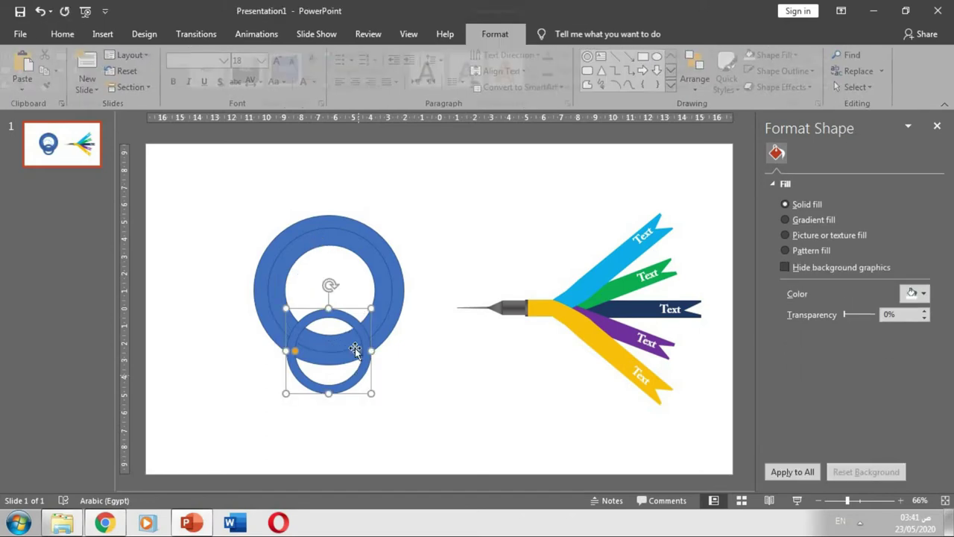
key(ctrl+z)
key(ctrl+z)
key(ctrl+z)
Add centred inner rings of 5.48 cm and 3.47 cm, and remove every circle's outline
mouse_move(399, 236)
mouse_down()
mouse_move(380, 267)
mouse_move(358, 271)
mouse_up()
key(ctrl+d)
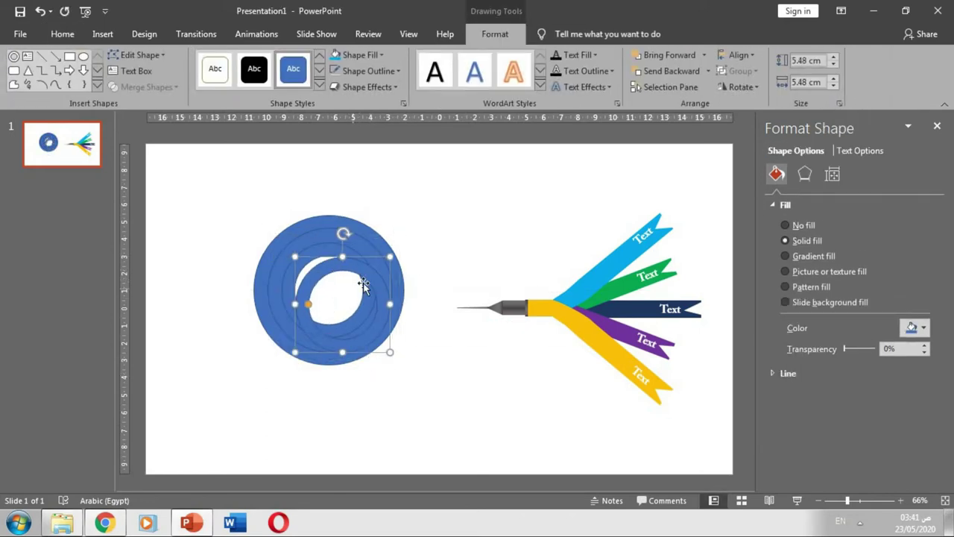
key(Delete)
click(298, 293)
drag(298, 294, 302, 291)
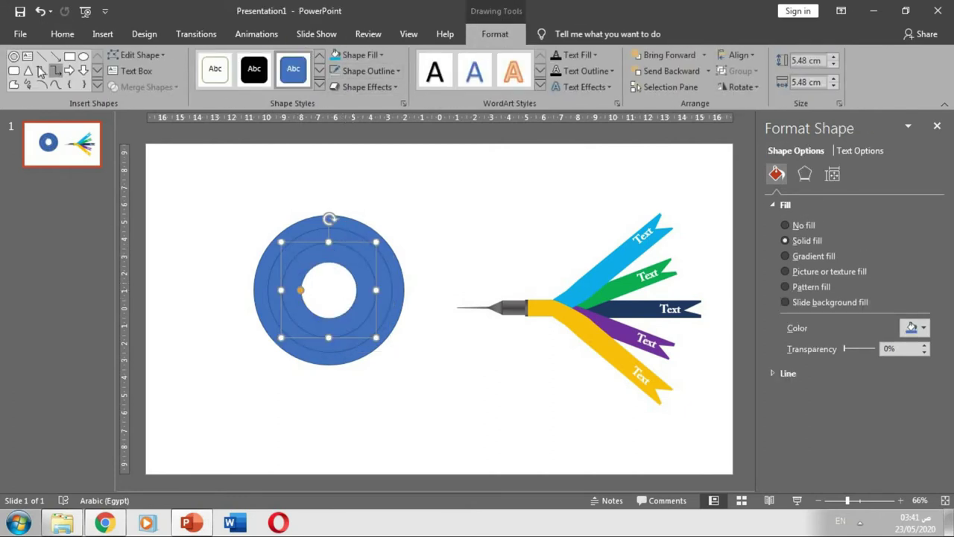
drag(326, 269, 354, 316)
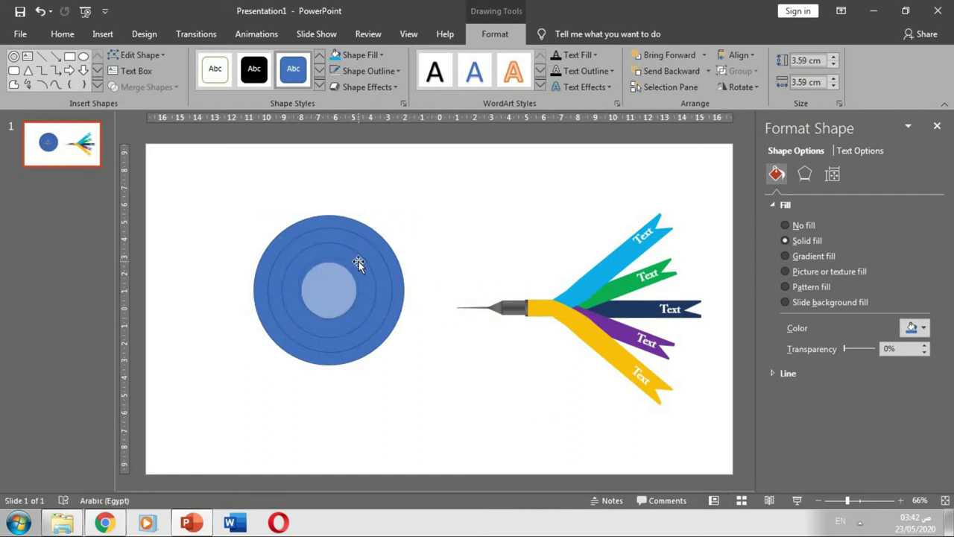
drag(358, 264, 318, 283)
click(393, 73)
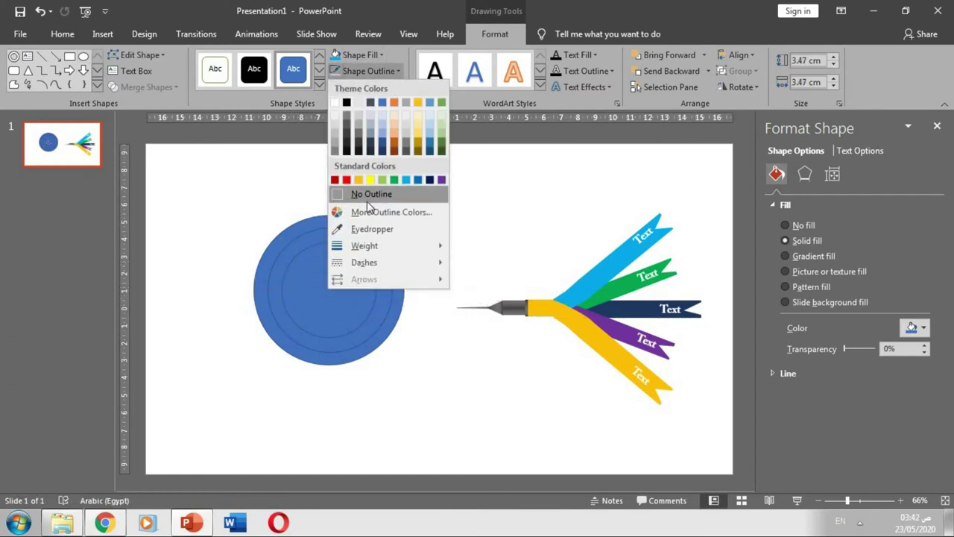
click(362, 192)
drag(242, 384, 448, 203)
click(494, 34)
click(369, 71)
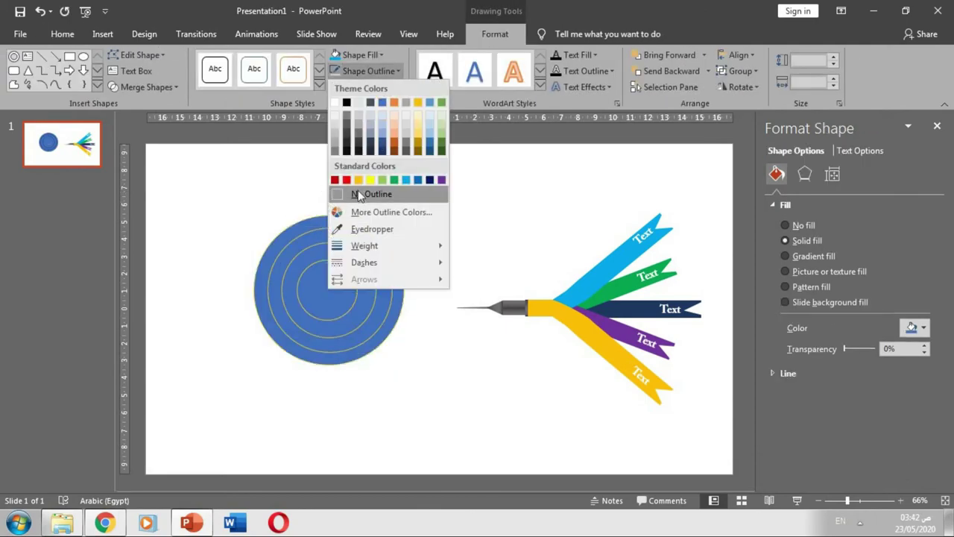
Copy the 'make a stand' palette image from its folder and paste it onto the slide
click(366, 187)
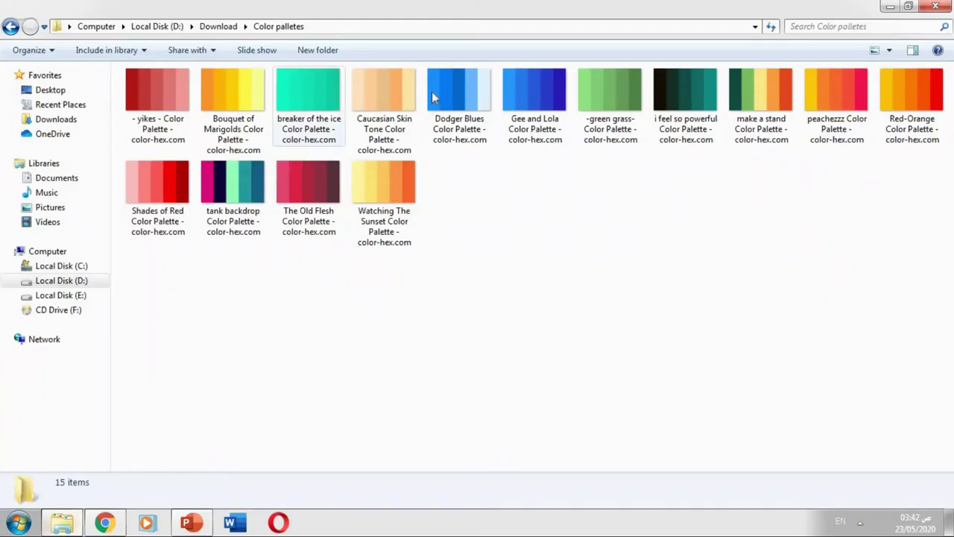
click(740, 107)
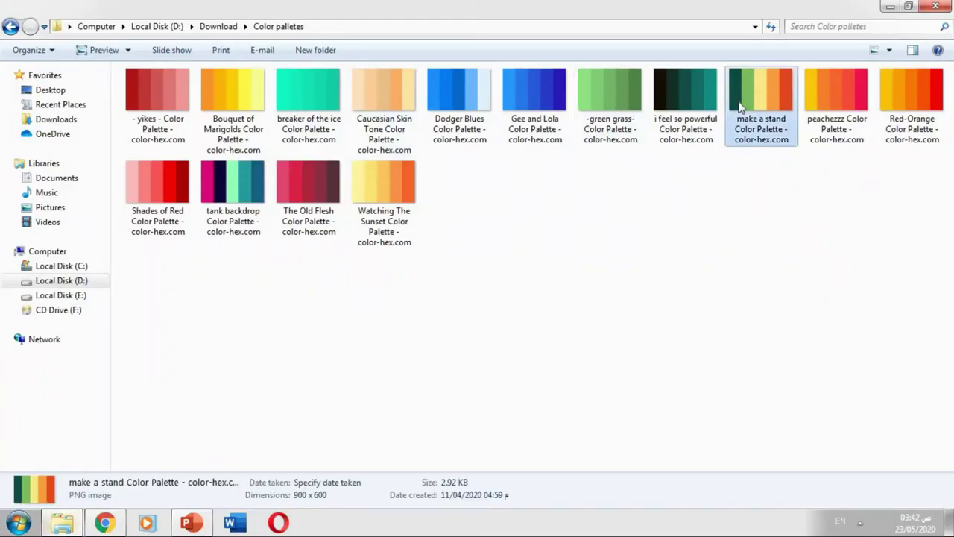
click(940, 6)
key(ctrl+v)
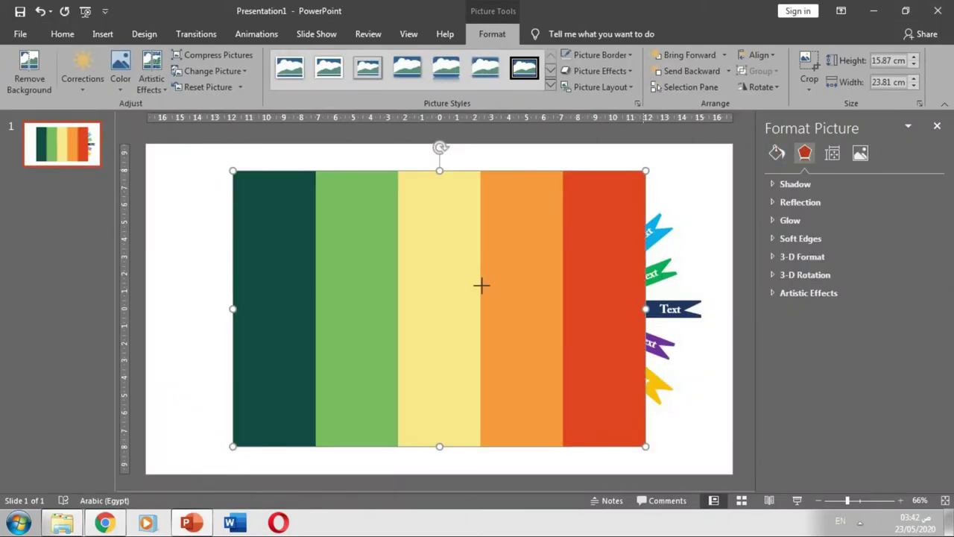
Place the palette below the target and eyedropper red onto the outer ring, orange onto the 7.19 cm ring
drag(480, 284, 313, 407)
click(395, 259)
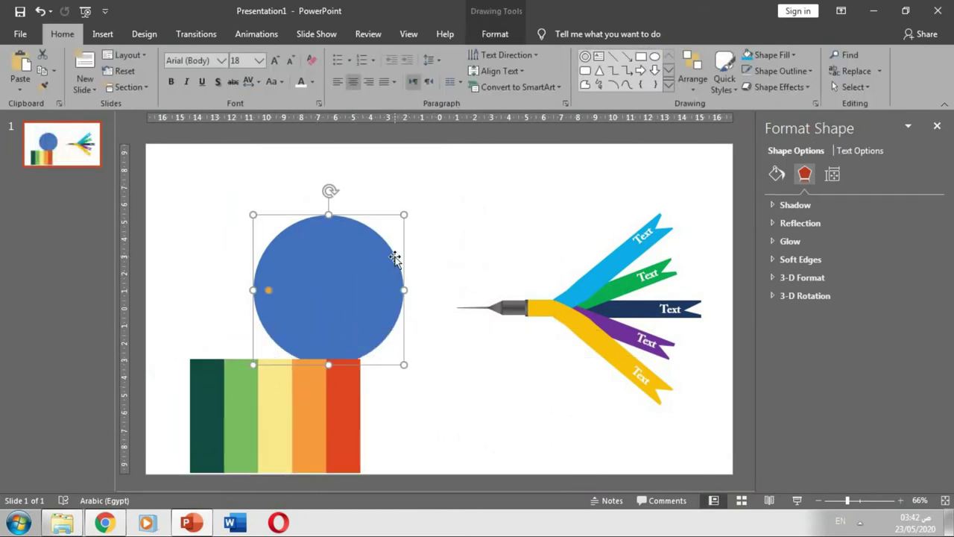
click(495, 34)
click(358, 55)
click(362, 214)
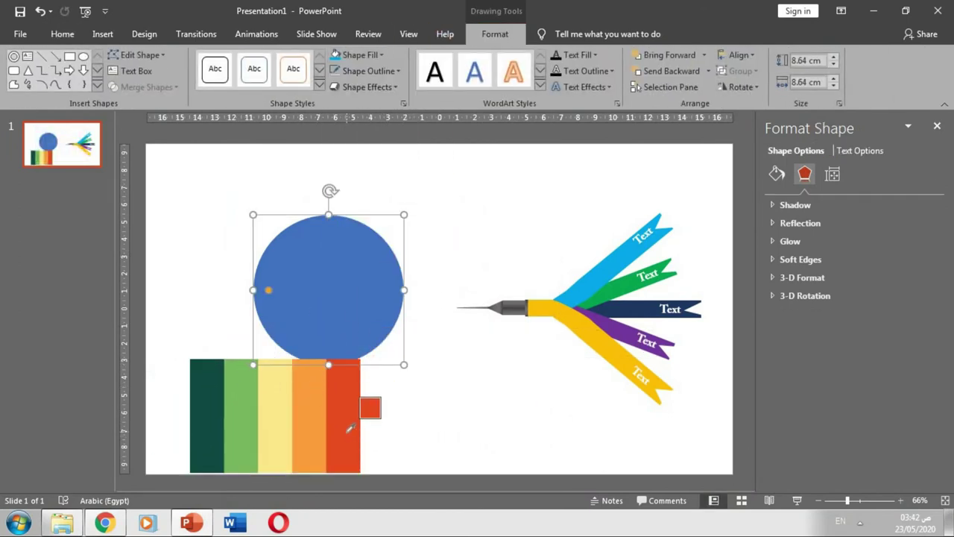
click(350, 417)
click(371, 256)
click(368, 33)
click(494, 33)
click(380, 54)
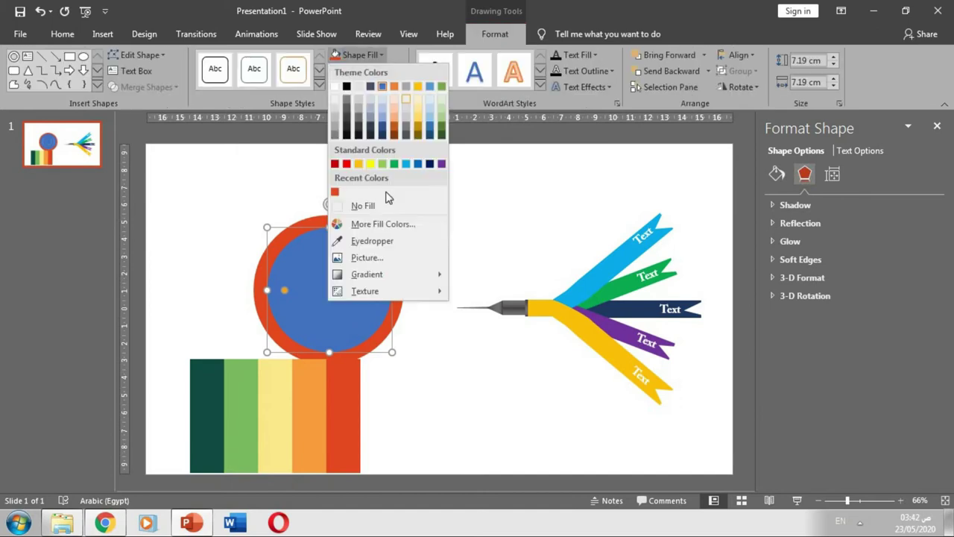
click(361, 238)
click(311, 365)
Sample yellow for the 5.48 cm ring and green for the centre, then delete the palette picture
click(356, 263)
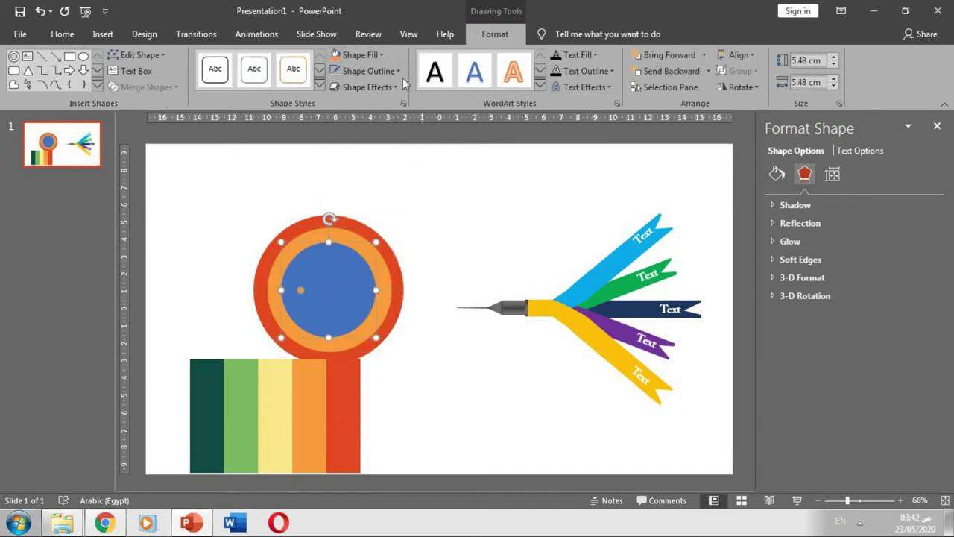
click(360, 55)
click(364, 240)
click(264, 421)
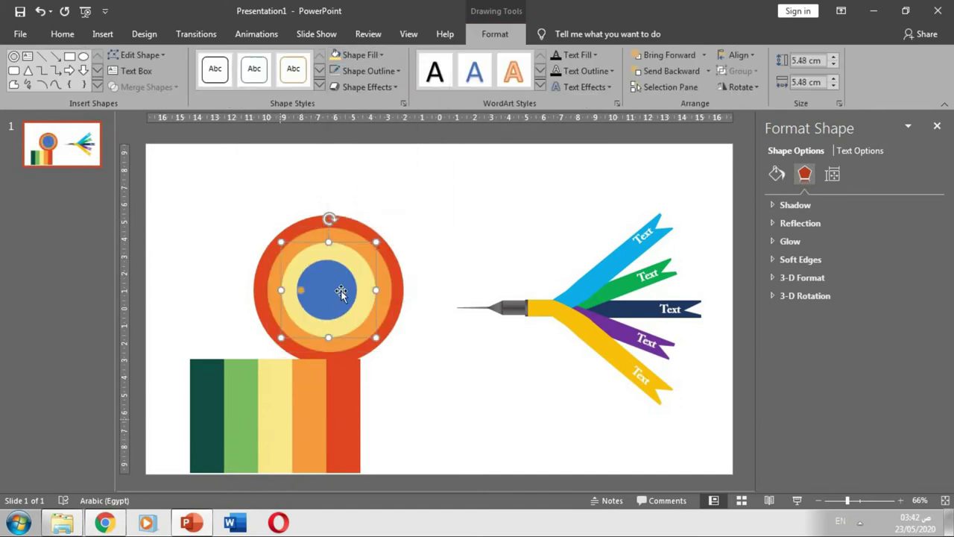
click(328, 291)
click(360, 55)
click(362, 241)
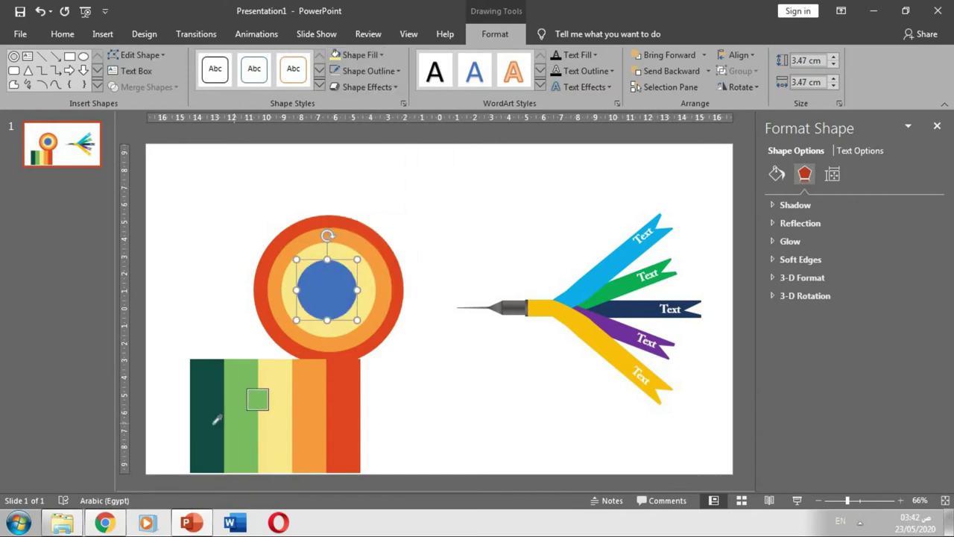
click(246, 411)
click(304, 404)
key(Delete)
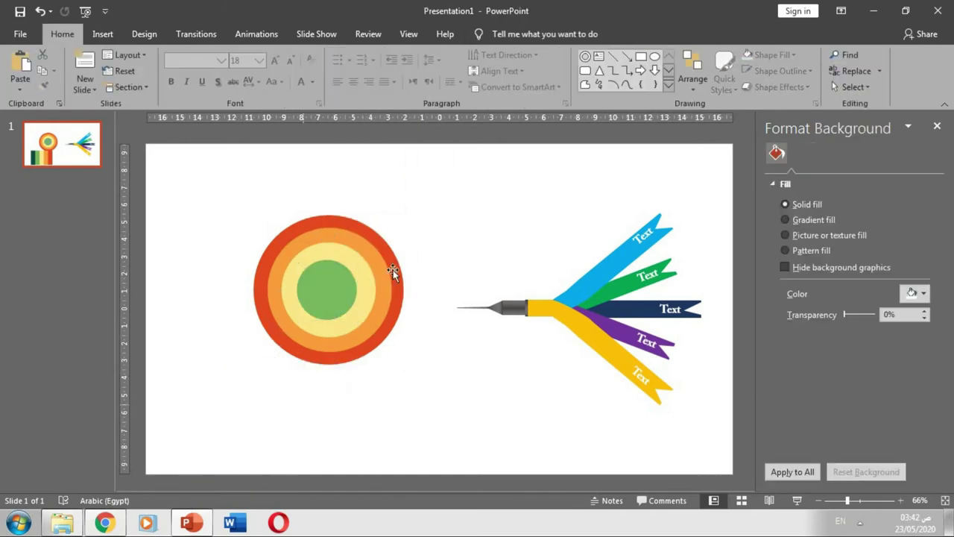
Align the four circles center and middle, group them, and move the target upper left
drag(237, 398, 462, 177)
click(489, 40)
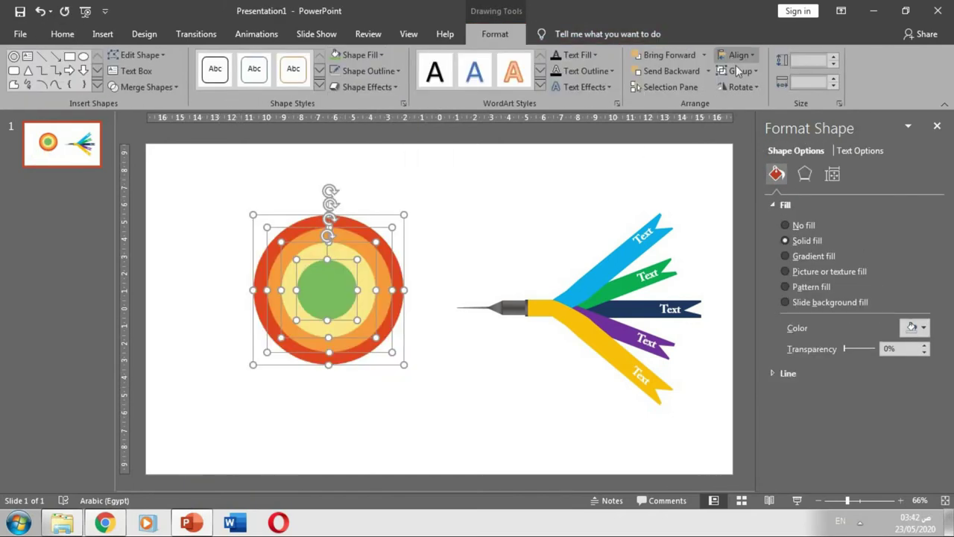
click(737, 55)
click(749, 88)
click(738, 55)
click(749, 140)
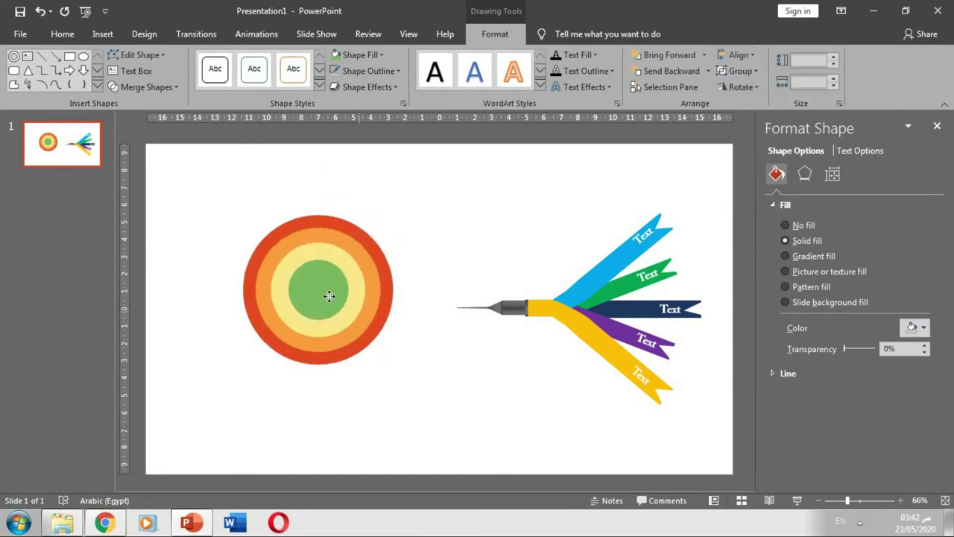
key(ctrl+g)
mouse_move(290, 304)
mouse_down()
mouse_move(318, 265)
mouse_move(281, 209)
mouse_up()
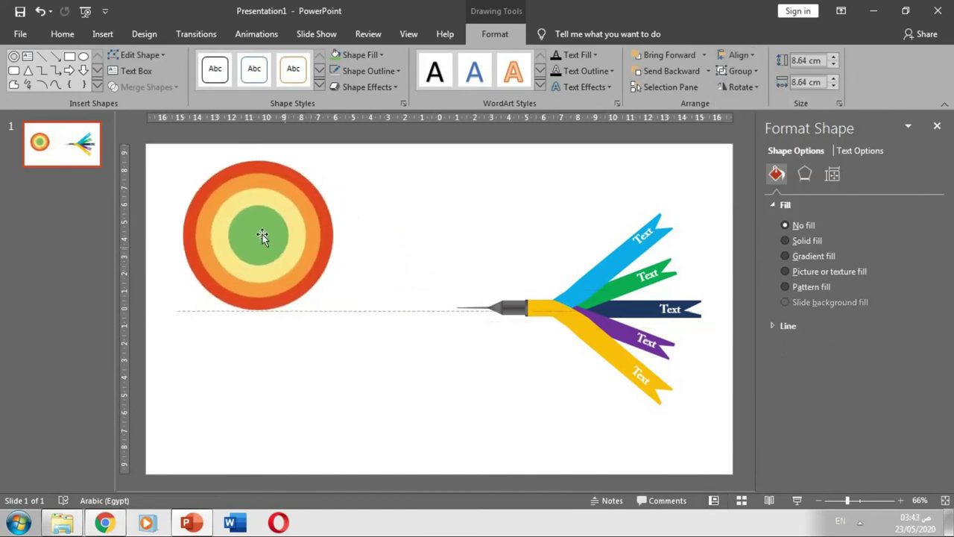
Draw a tall outline-free rectangle left of the pen and pull a bottom corner inward to taper it
drag(392, 229, 416, 399)
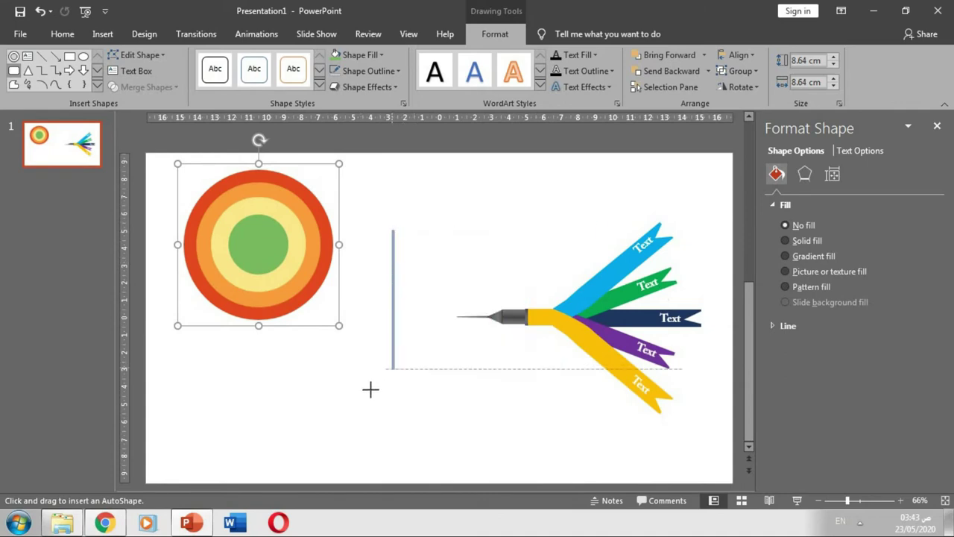
click(369, 71)
click(373, 222)
scroll(422, 292, up, 6)
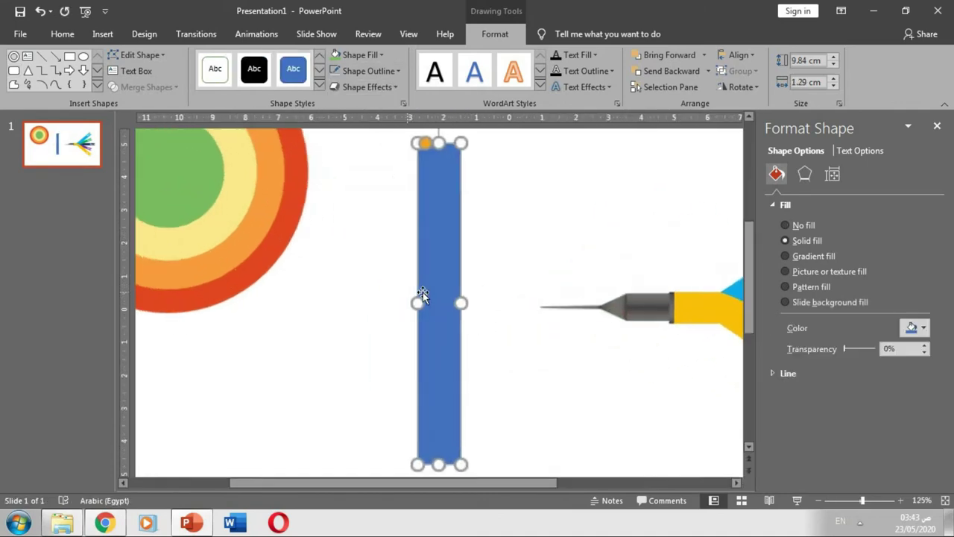
right_click(437, 200)
key(Escape)
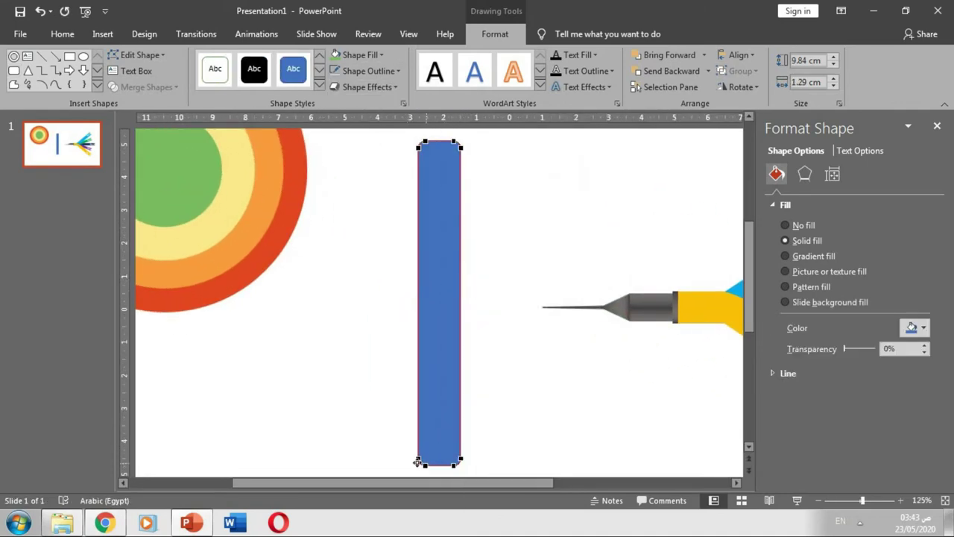
drag(429, 459, 448, 464)
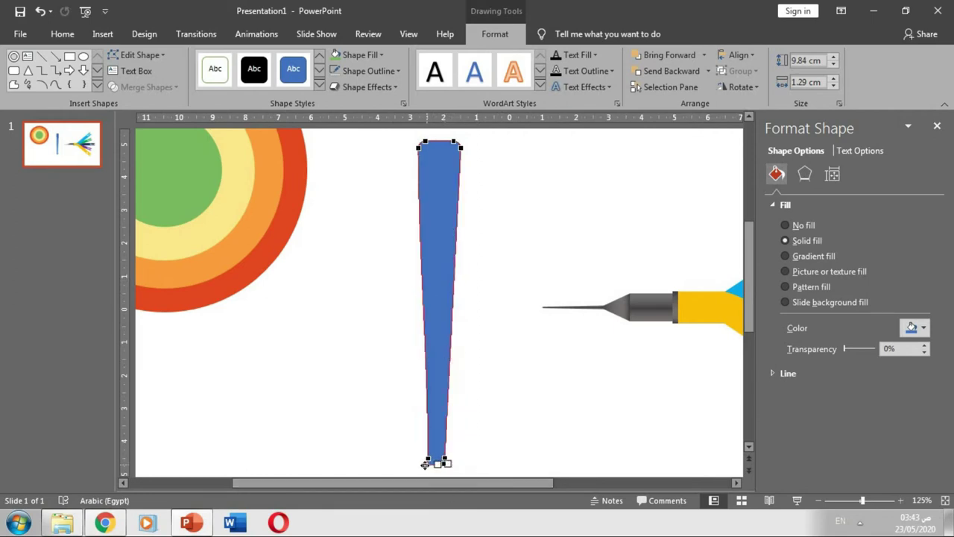
click(464, 398)
ctrl+scroll(453, 330, down, 5)
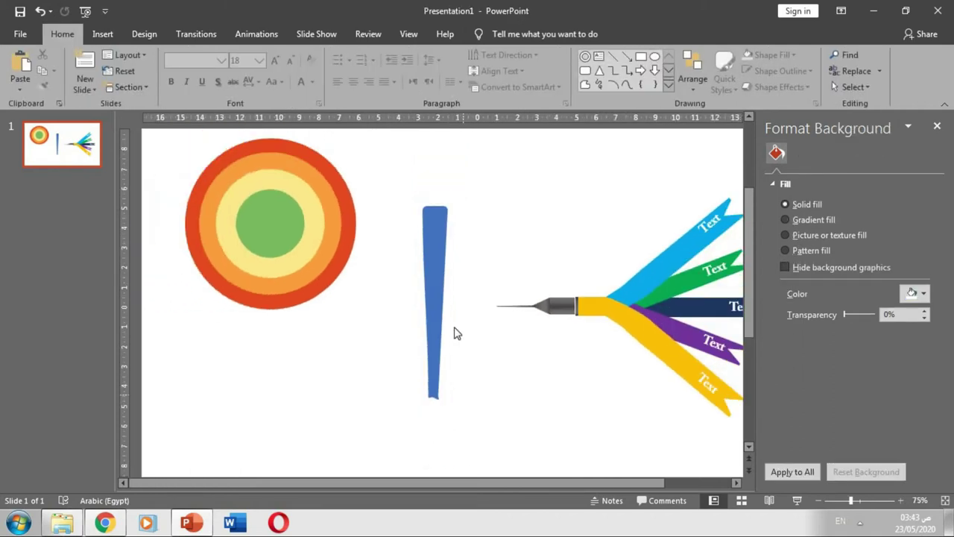
click(439, 328)
Fill the tapered stick brown, move it under the ring target, and send it behind the circle
click(494, 33)
click(360, 54)
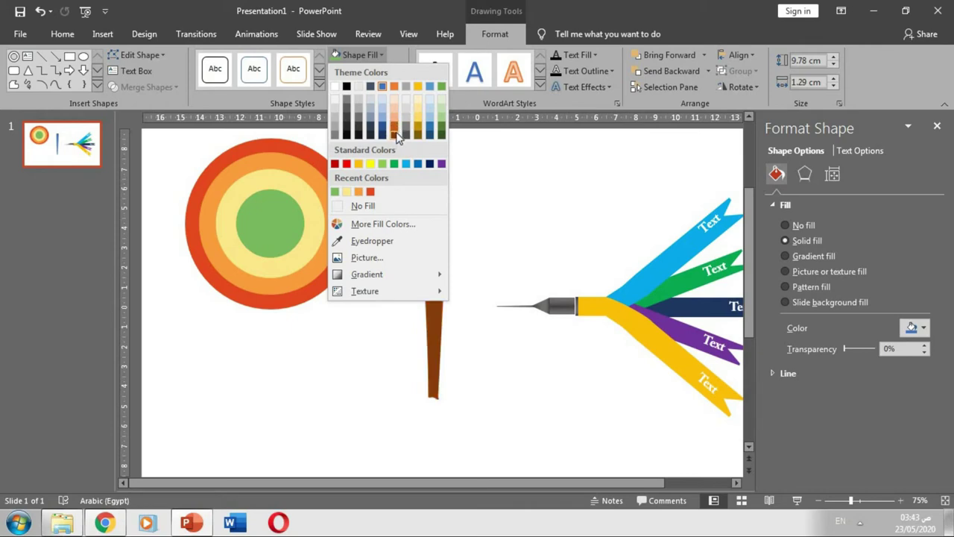
click(398, 137)
mouse_move(437, 207)
mouse_down()
mouse_move(278, 288)
mouse_move(266, 313)
mouse_up()
right_click(266, 313)
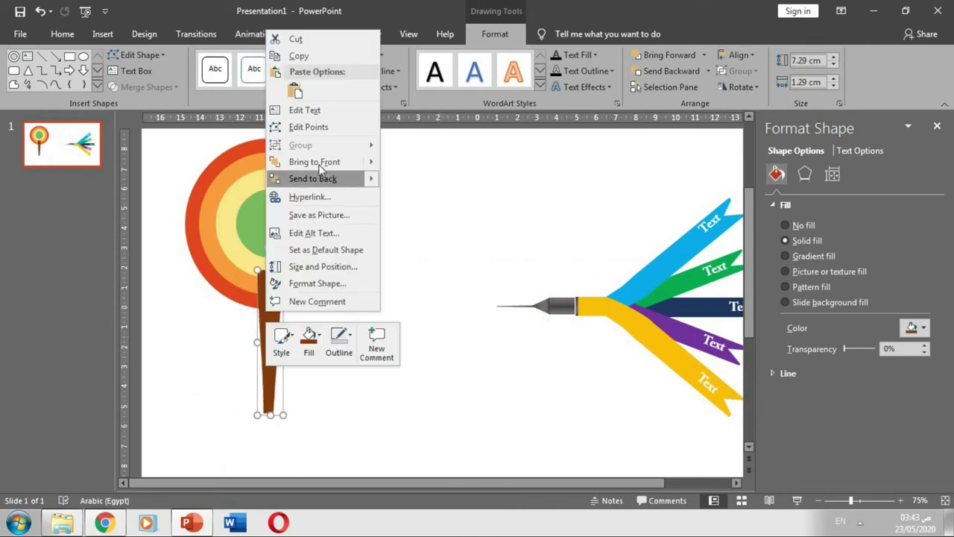
click(313, 178)
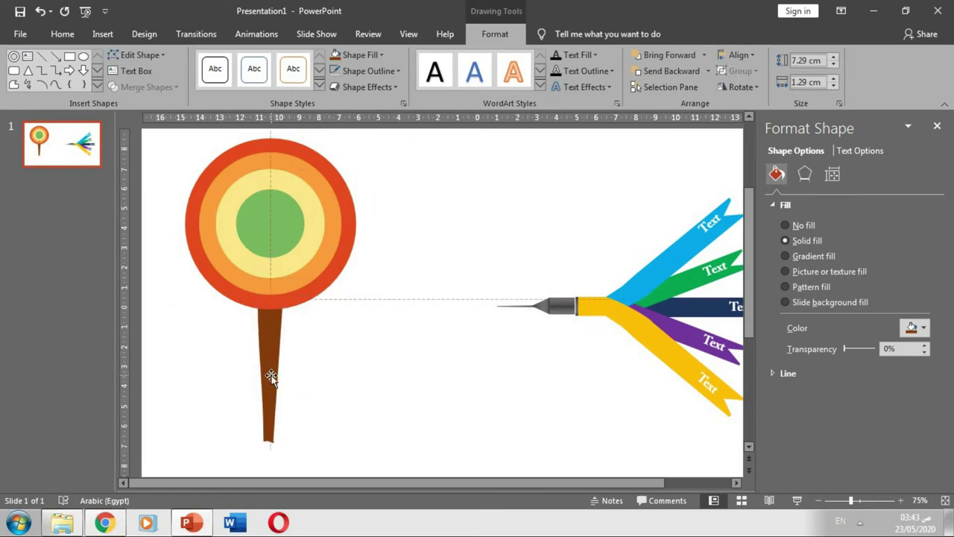
Duplicate the stick, tilt it, send it back, and position it as the right easel leg
drag(279, 360, 320, 351)
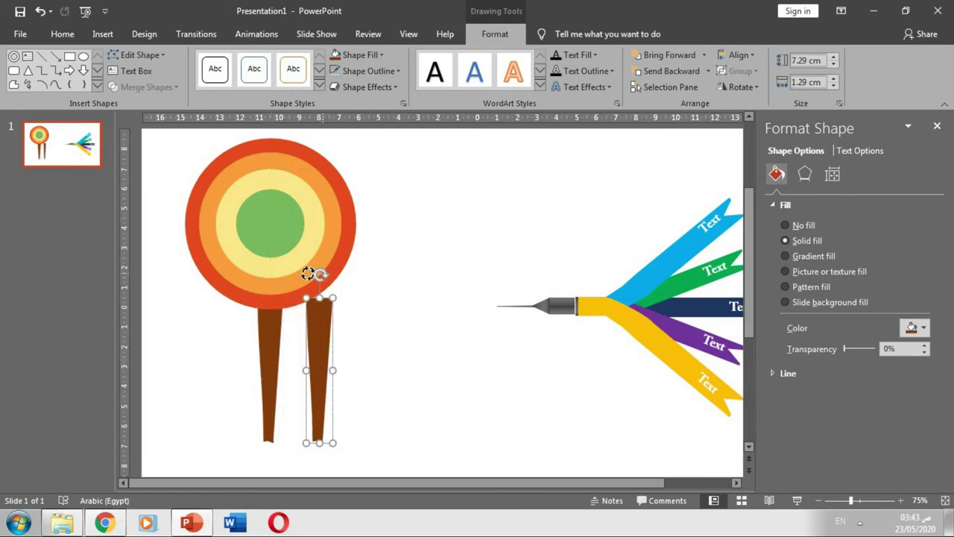
drag(307, 273, 293, 260)
right_click(311, 313)
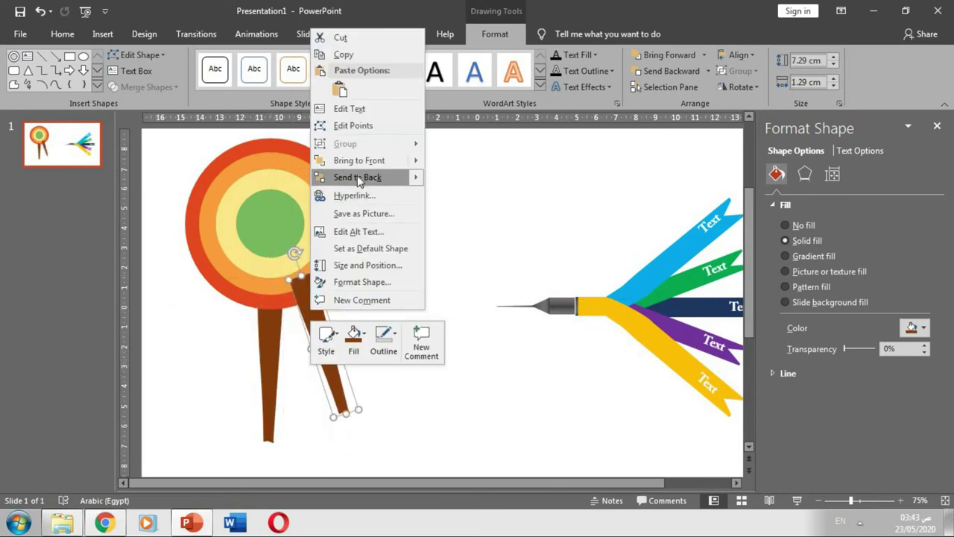
click(359, 181)
drag(320, 335, 322, 326)
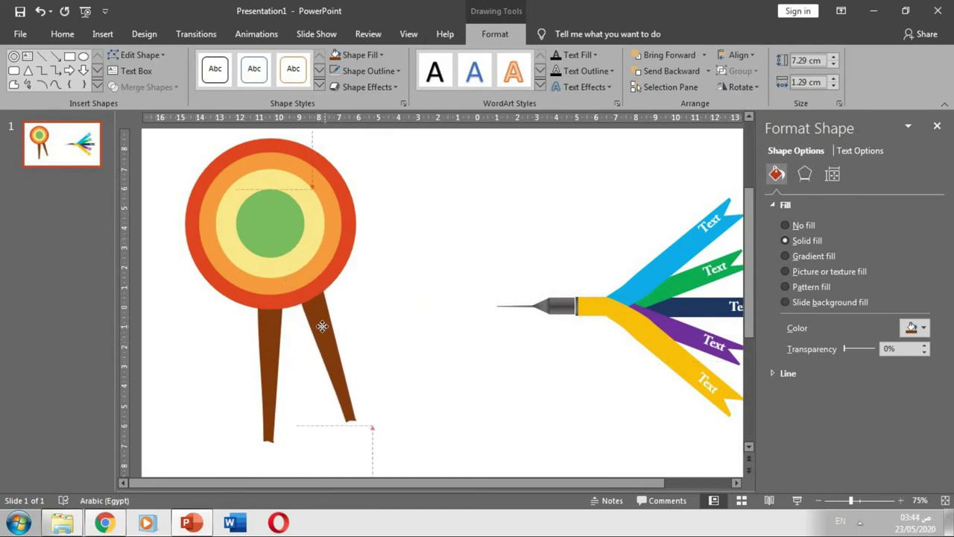
drag(331, 328, 337, 325)
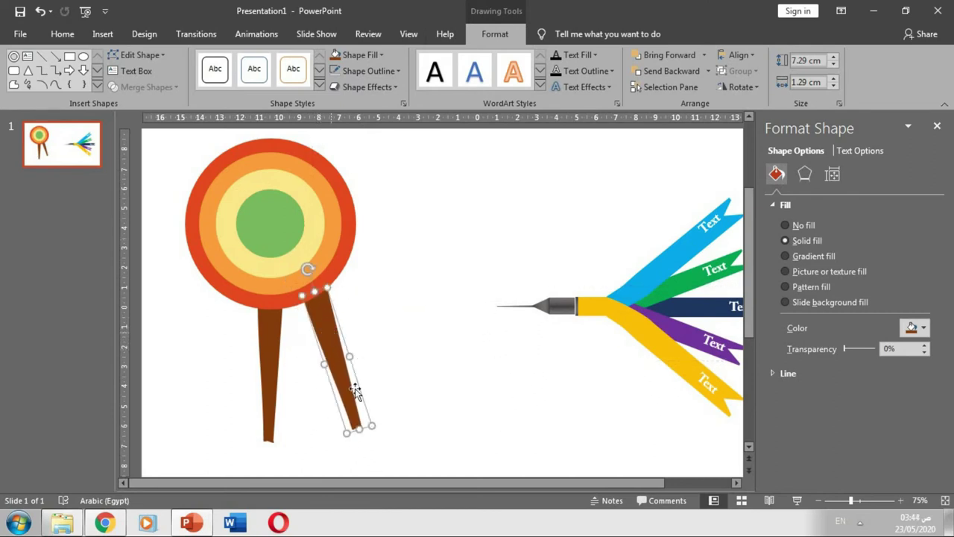
drag(363, 433, 364, 436)
Duplicate the leg again, flip it to lean the other way, and set it behind the target as the left leg
drag(339, 310, 406, 301)
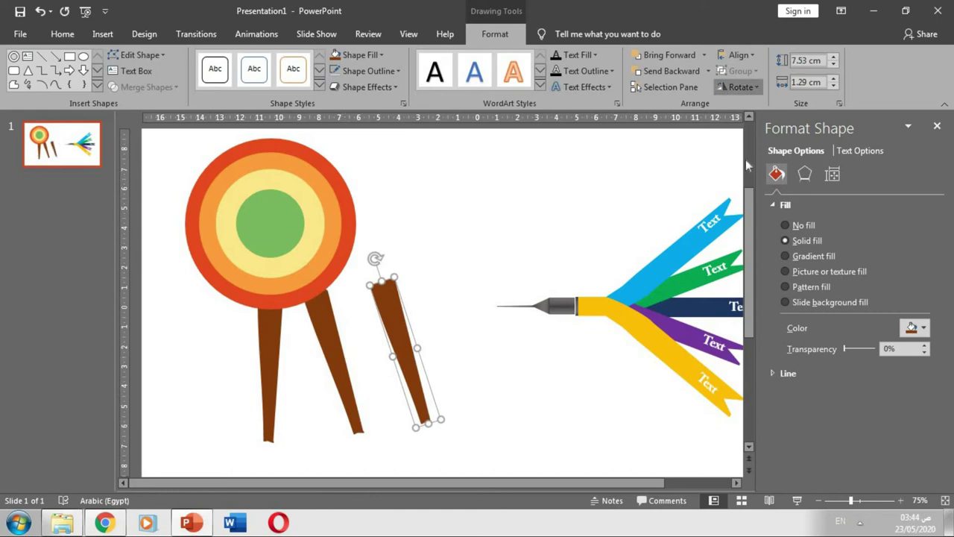
click(740, 86)
click(752, 134)
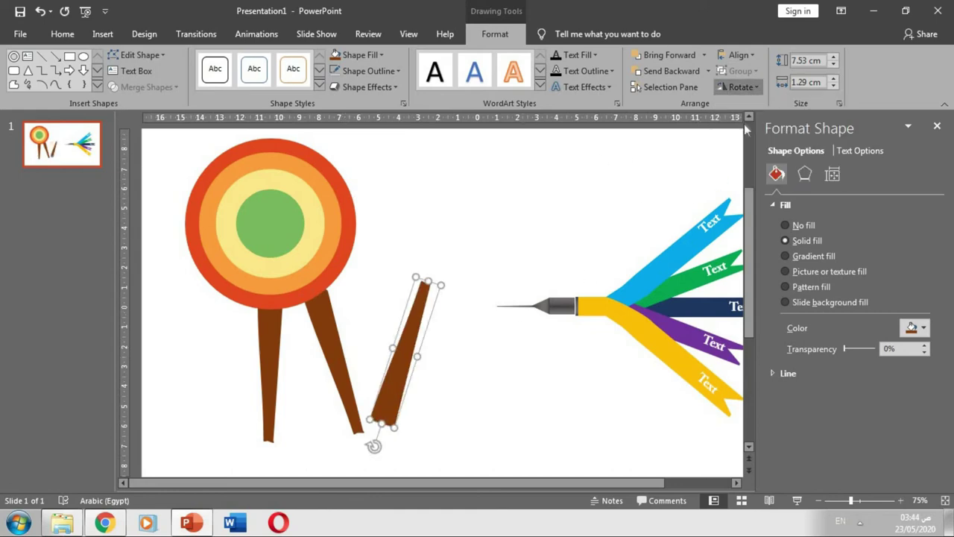
click(740, 87)
click(462, 317)
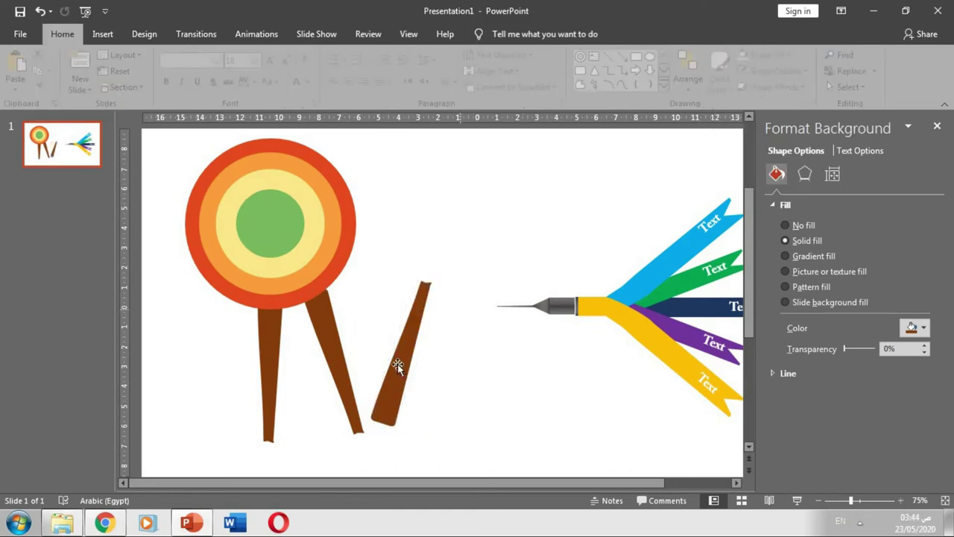
drag(398, 365, 424, 336)
key(ctrl+z)
key(ctrl+z)
key(ctrl+z)
key(ctrl+y)
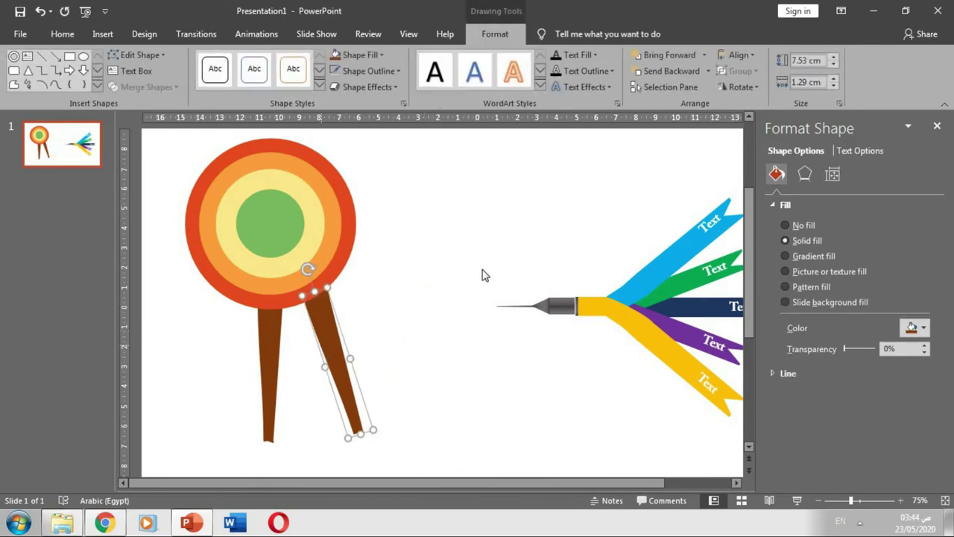
key(ctrl+y)
key(ctrl+y)
click(741, 87)
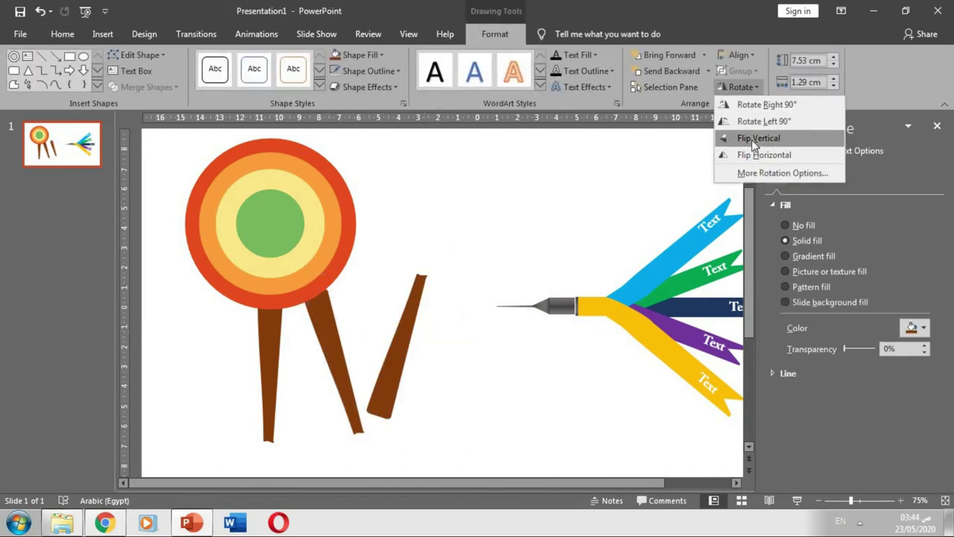
click(751, 138)
mouse_move(412, 311)
mouse_down()
mouse_move(224, 319)
mouse_move(220, 330)
mouse_move(313, 312)
mouse_up()
right_click(224, 319)
click(253, 185)
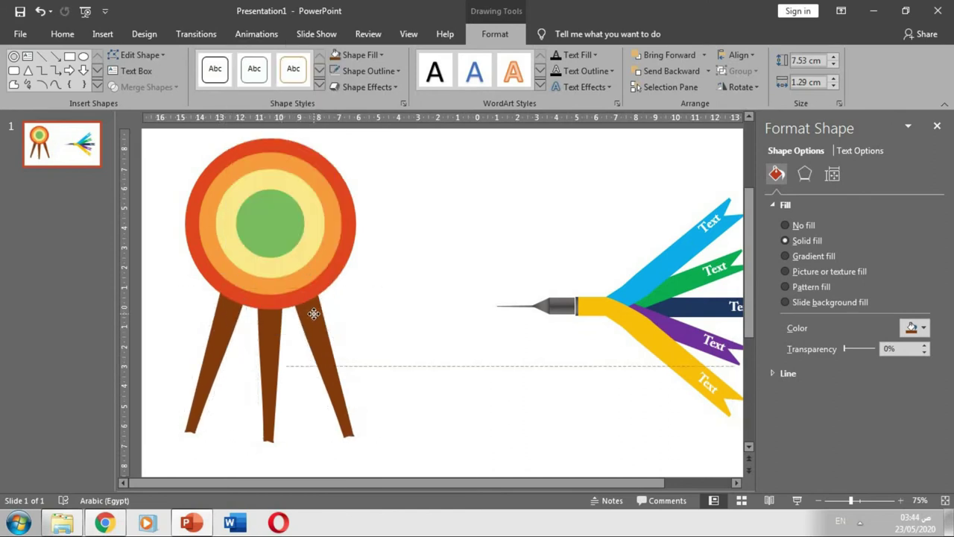
Group the ring target with its three legs, then move the pen graphic closer to the target
shift+click(280, 246)
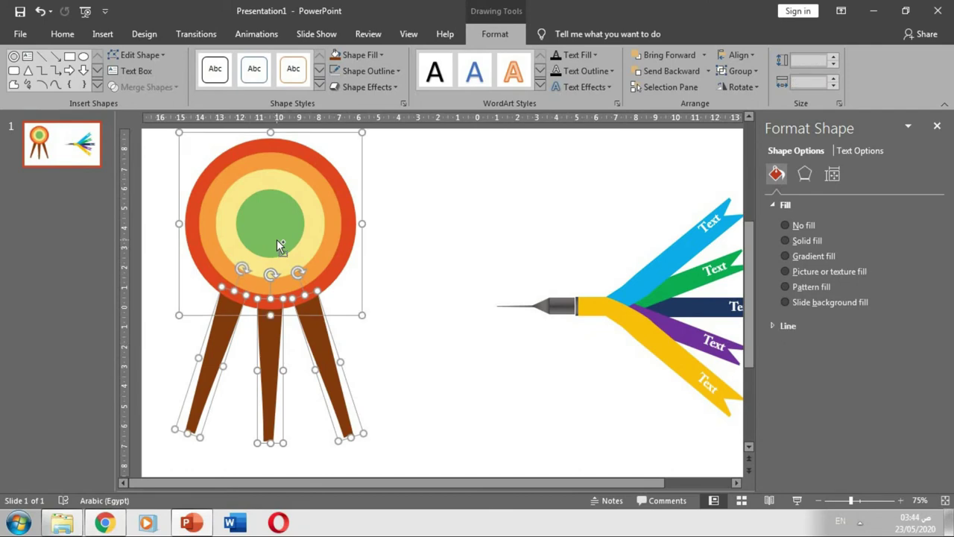
key(ctrl+g)
drag(261, 283, 251, 306)
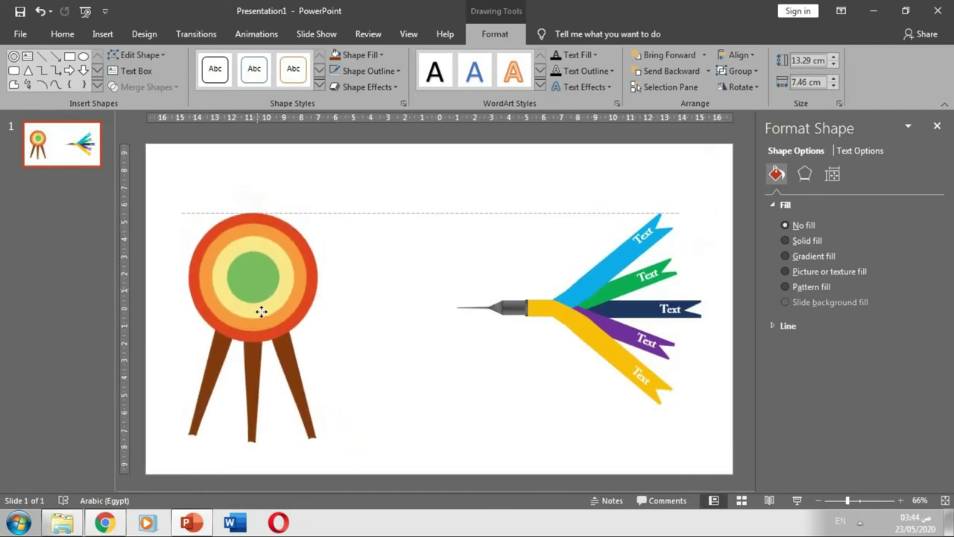
drag(540, 315, 432, 297)
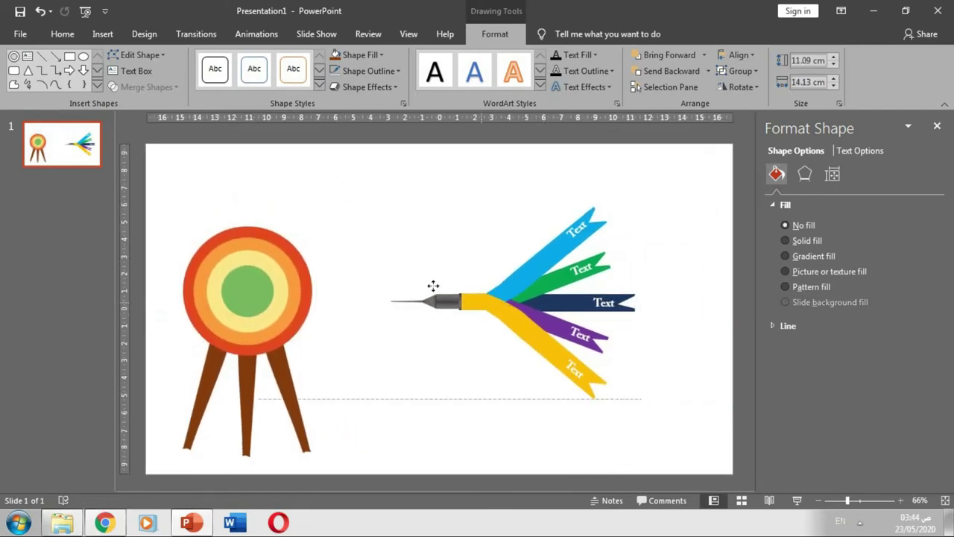
right_click(256, 298)
Enlarge the pen-nib fan graphic beside the target and inspect the blue and green ribbon labels
click(462, 288)
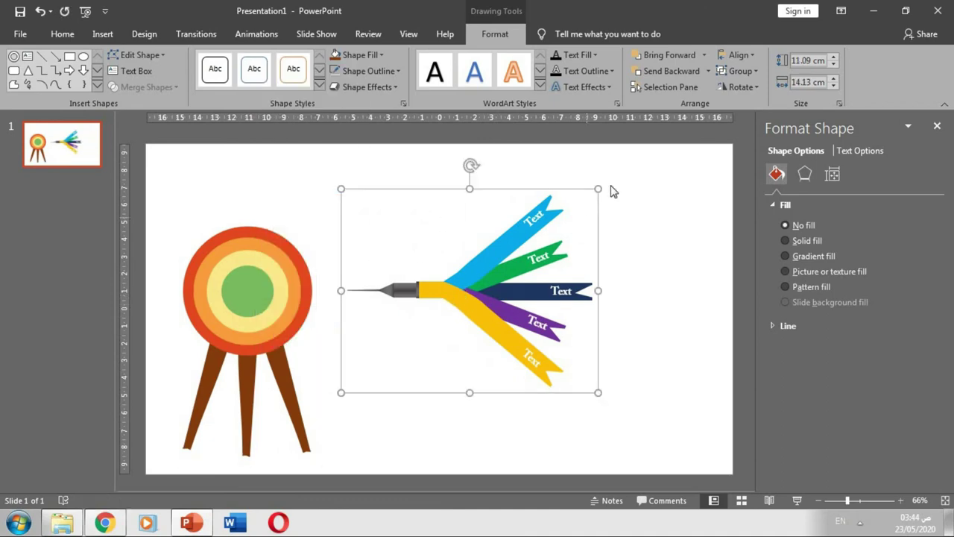
drag(601, 187, 675, 147)
double_click(572, 214)
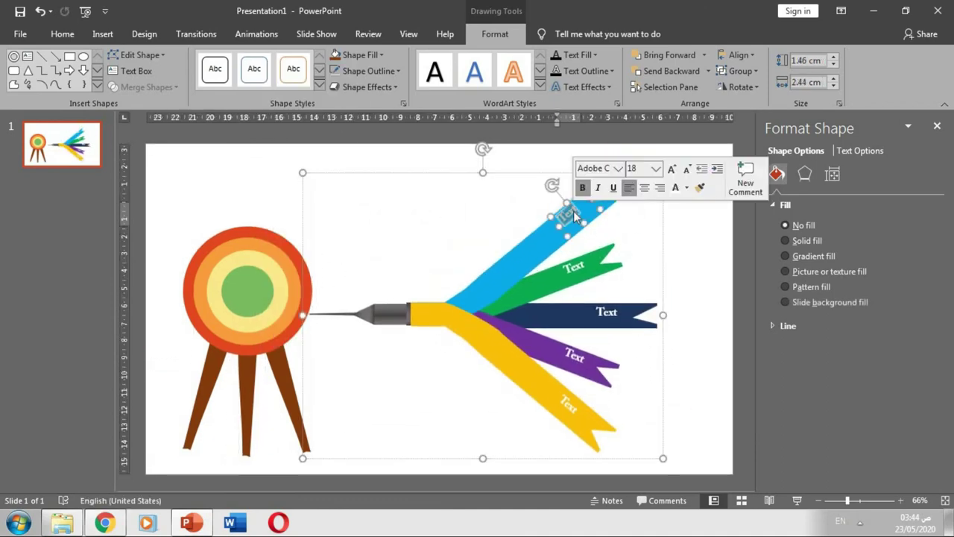
key(Escape)
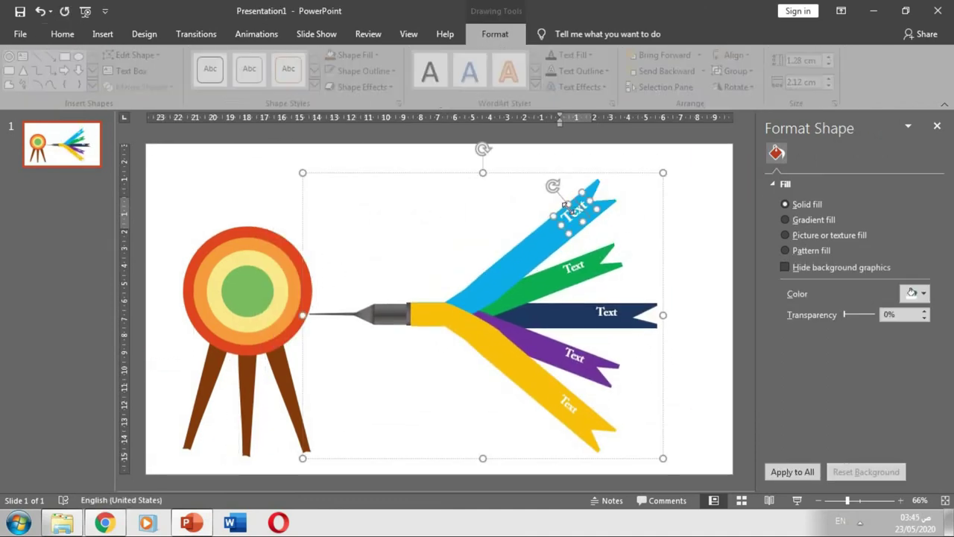
click(573, 266)
click(639, 266)
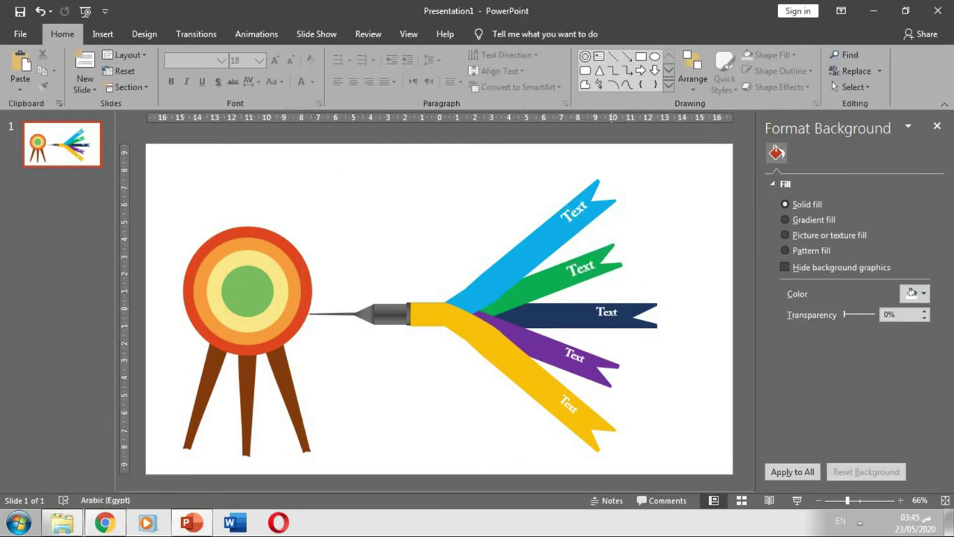
Move the pen-nib ribbon group left and up until the nib touches the green bullseye
double_click(613, 316)
click(575, 357)
right_click(564, 405)
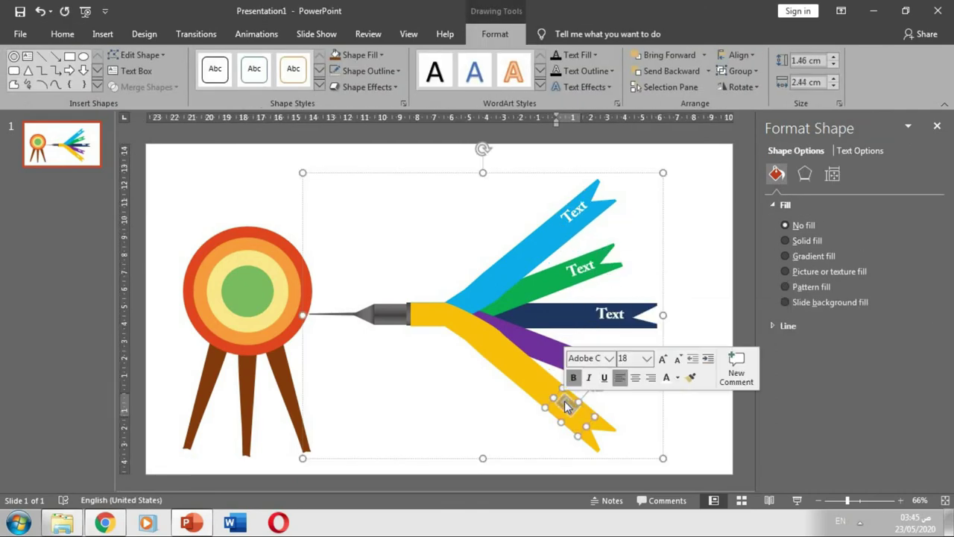
click(469, 399)
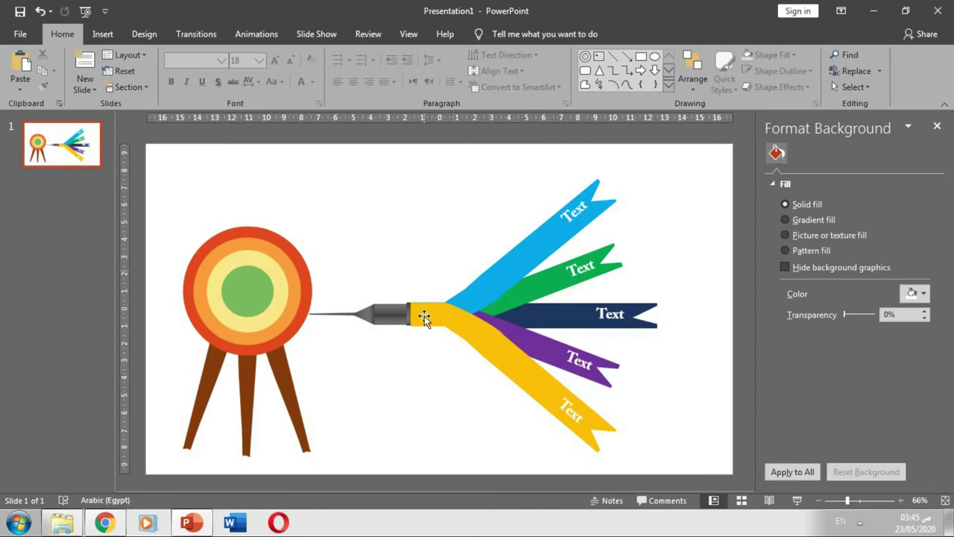
drag(424, 316, 337, 291)
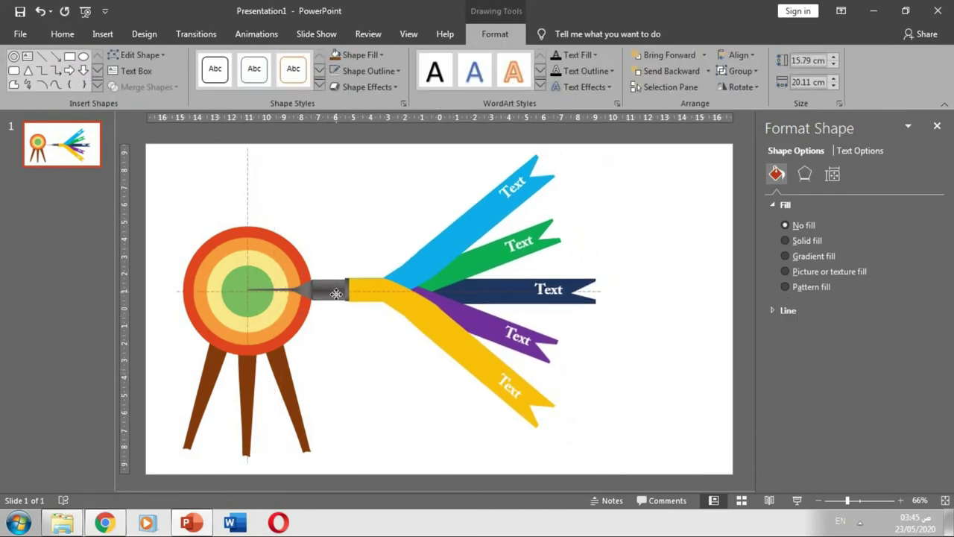
Widen the ribbon group to the right, then undo the widening
drag(603, 300, 691, 299)
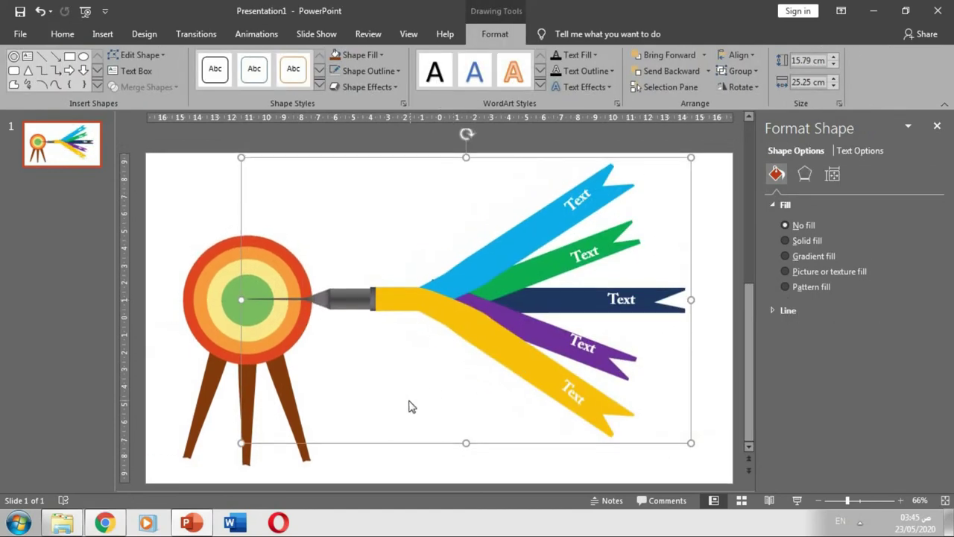
key(ctrl+z)
click(621, 372)
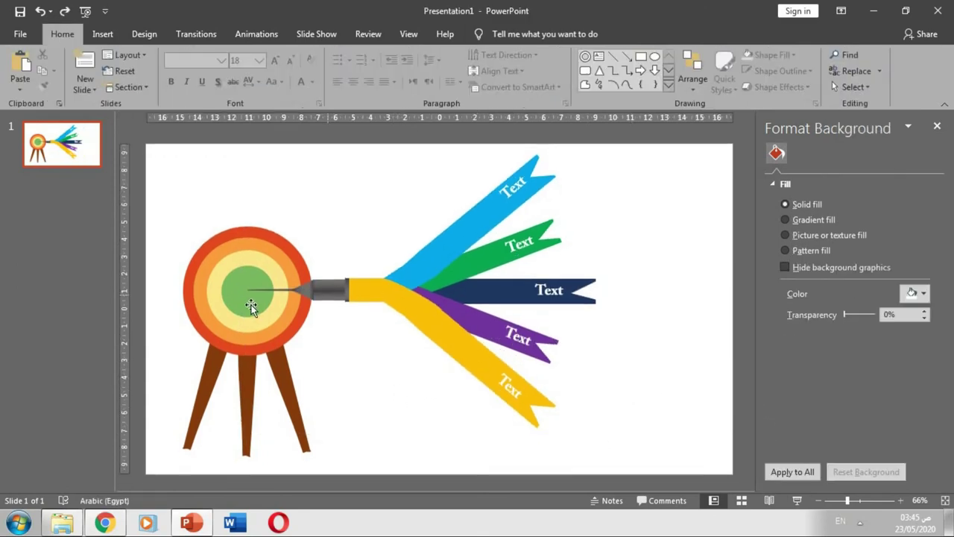
Move the target and ribbon groups together right and down toward the slide centre
click(251, 306)
shift+click(336, 291)
drag(336, 292, 382, 301)
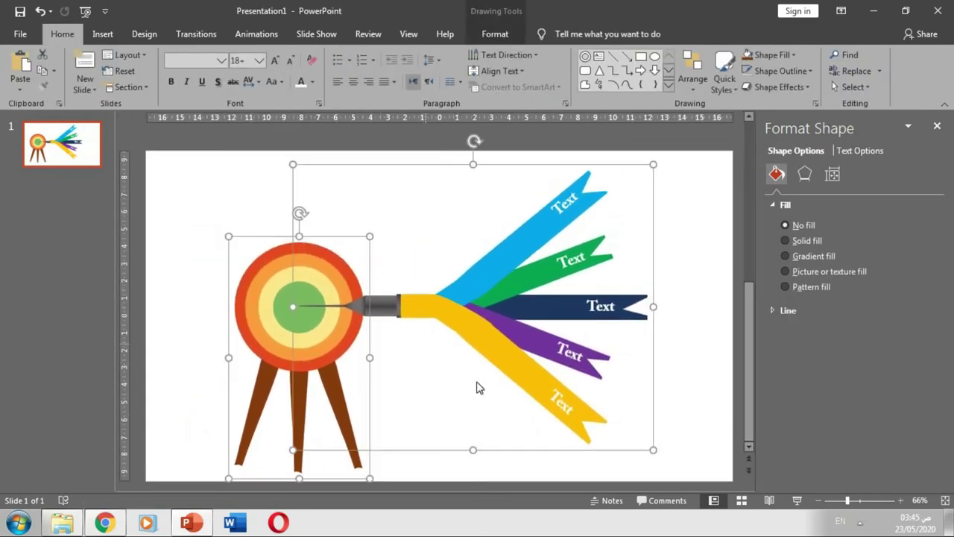
click(480, 387)
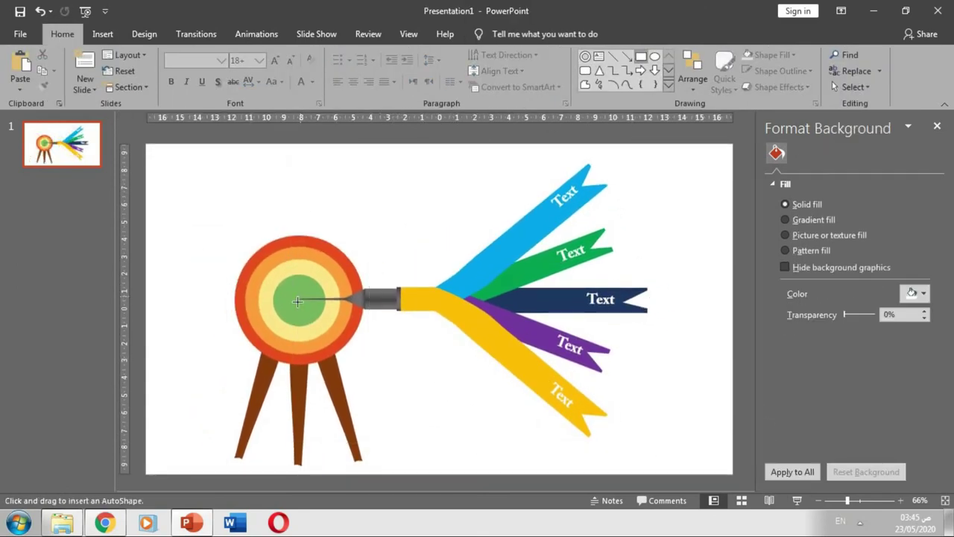
Draw a thin bar from the target centre with no outline, gradient fill and 50% transparency
drag(306, 368, 307, 376)
click(370, 71)
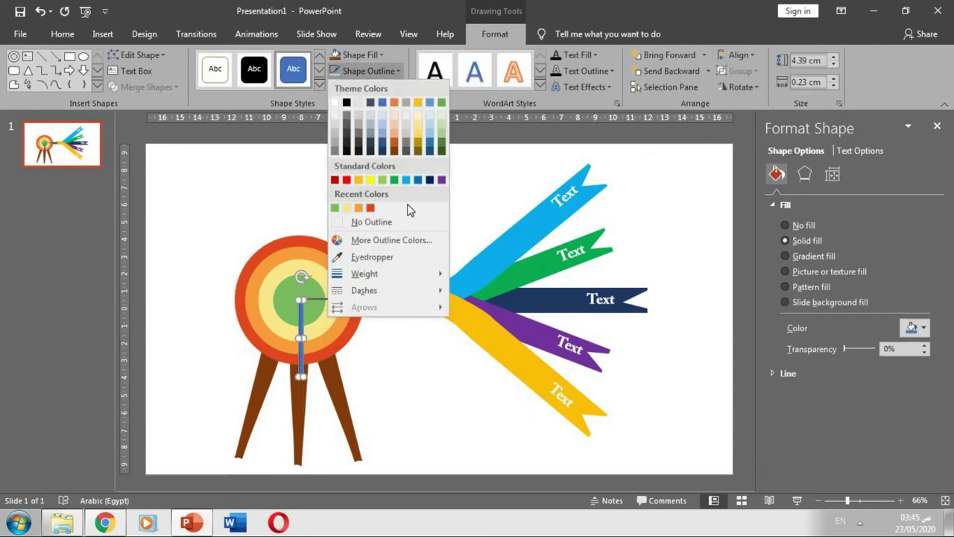
click(409, 207)
scroll(351, 315, up, 5)
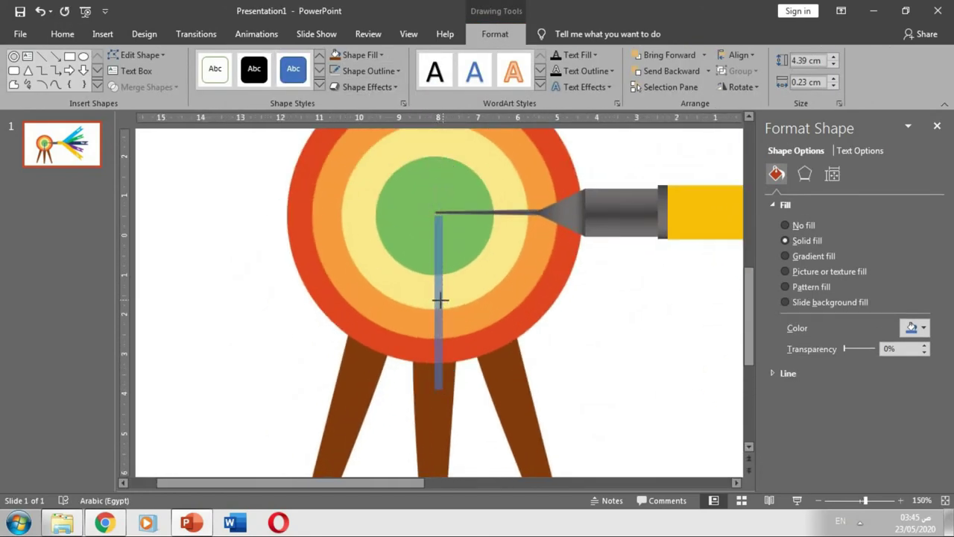
click(823, 257)
scroll(915, 449, down, 3)
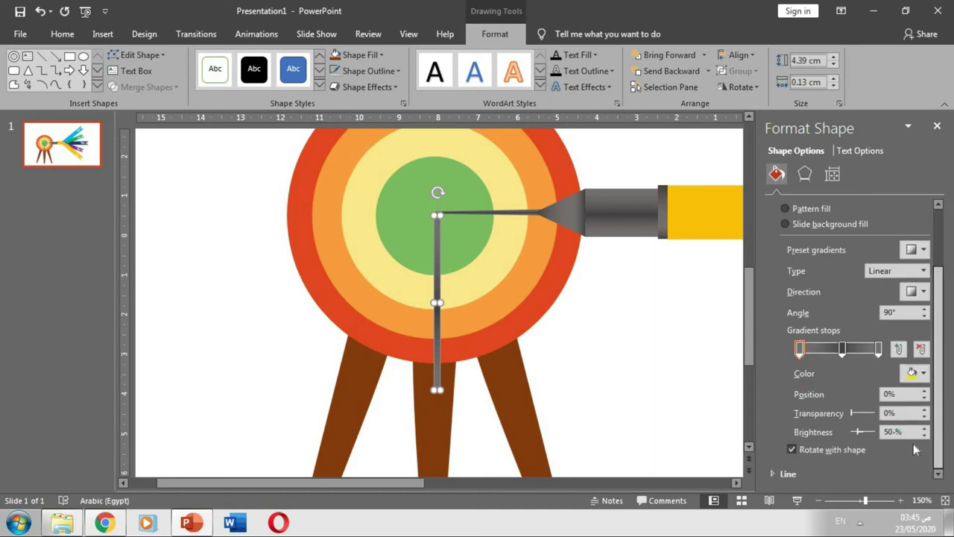
text(50)
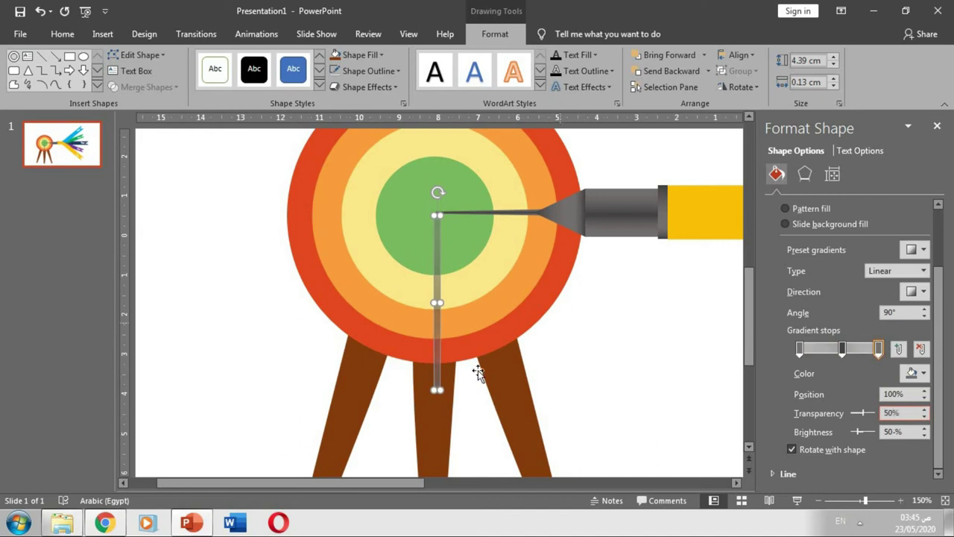
Rotate the bar diagonally down-right and nudge it under the nib like a shadow
drag(438, 193, 369, 224)
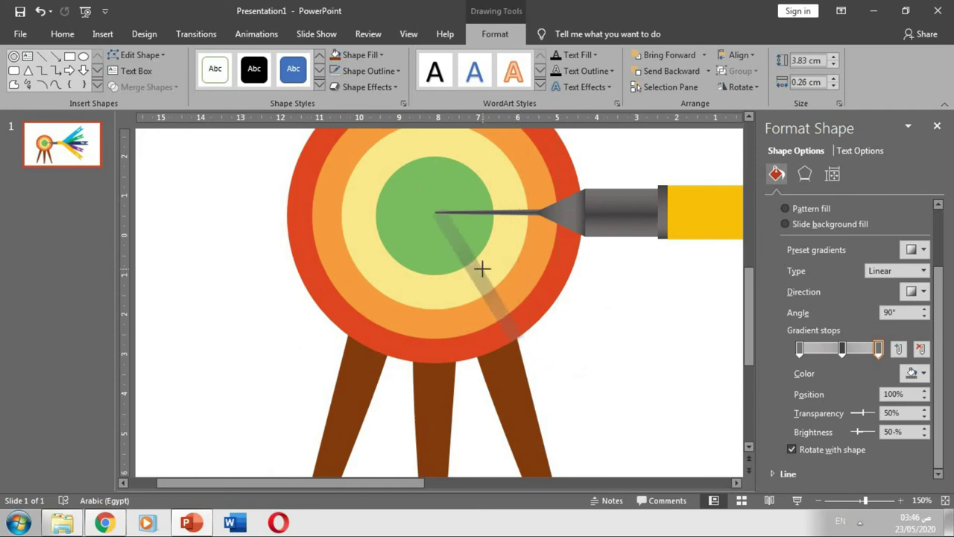
mouse_move(482, 269)
mouse_down()
mouse_move(474, 279)
mouse_move(485, 298)
mouse_up()
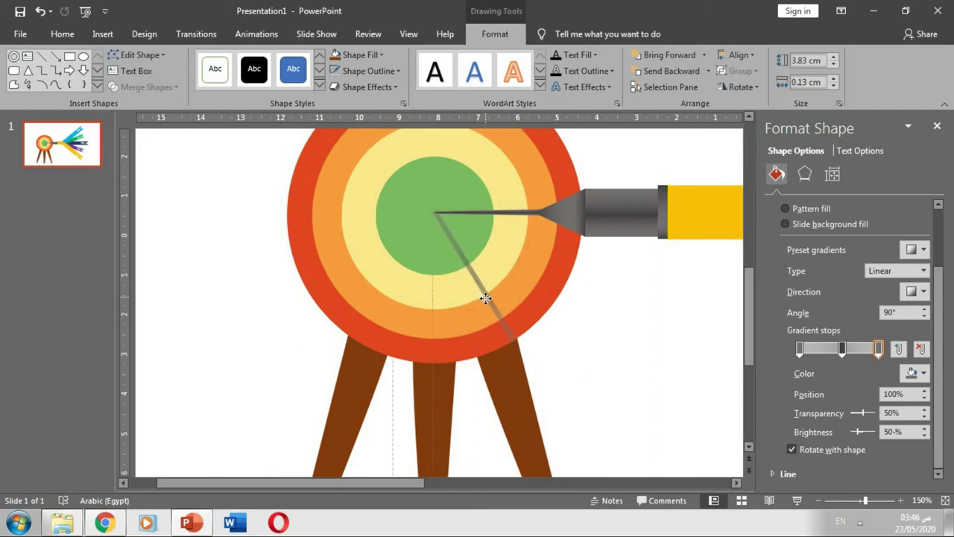
click(626, 348)
scroll(609, 337, down, 5)
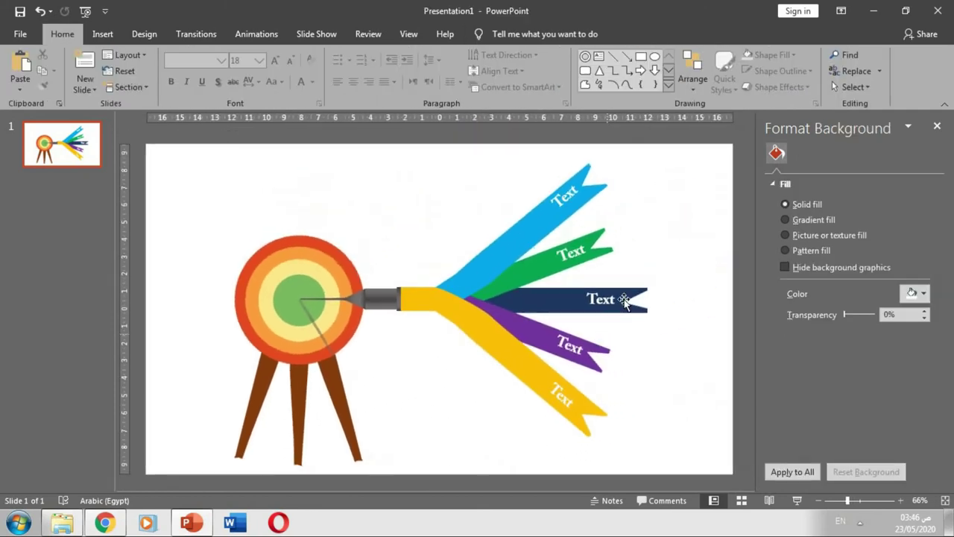
Give the slide background a grey preset gradient fill
click(910, 293)
click(810, 219)
click(911, 294)
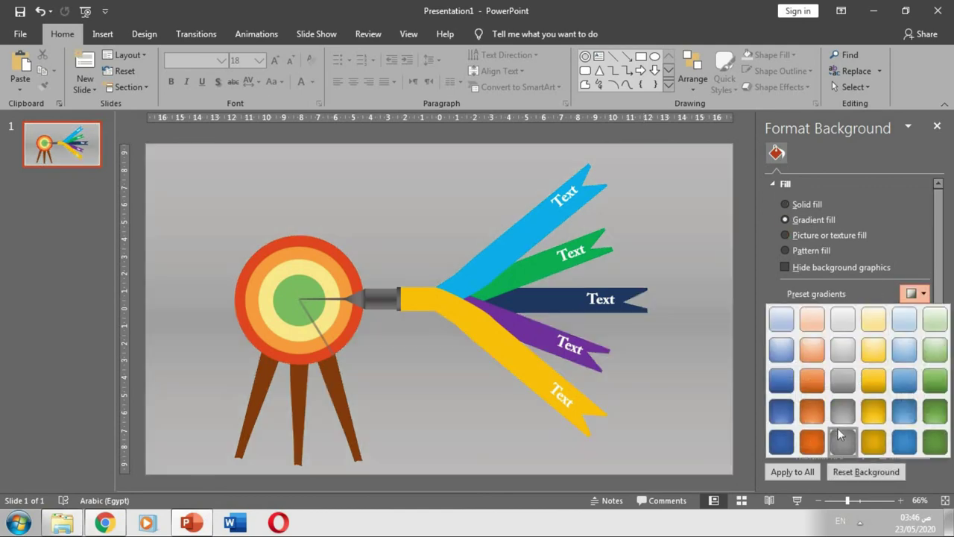
click(846, 437)
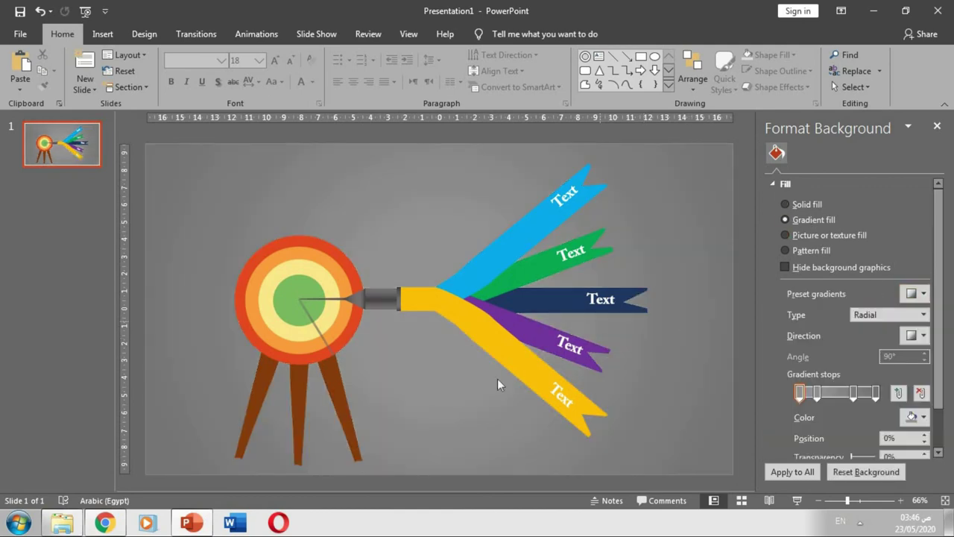
click(270, 36)
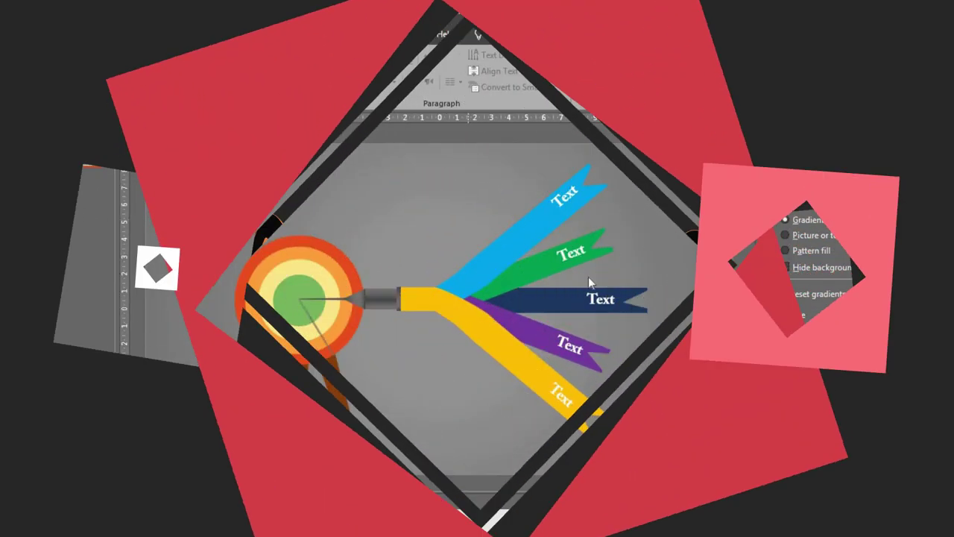
Give the target group a Wheel entrance starting After Previous
click(257, 33)
click(942, 121)
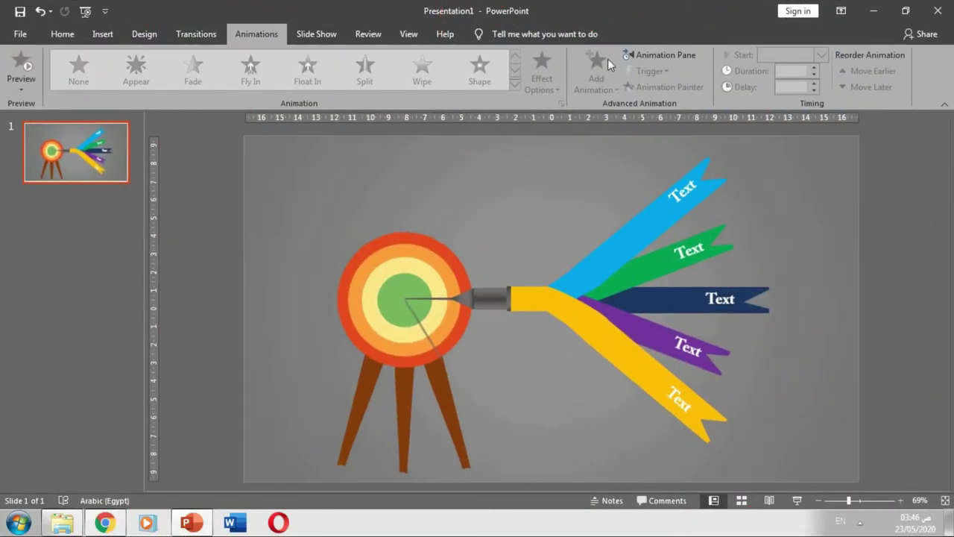
click(633, 55)
click(292, 262)
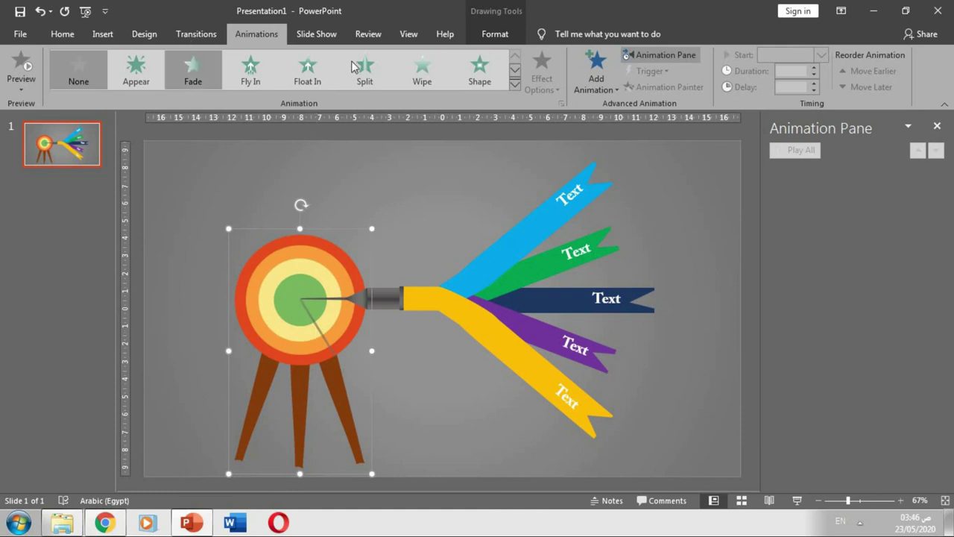
click(515, 73)
click(78, 67)
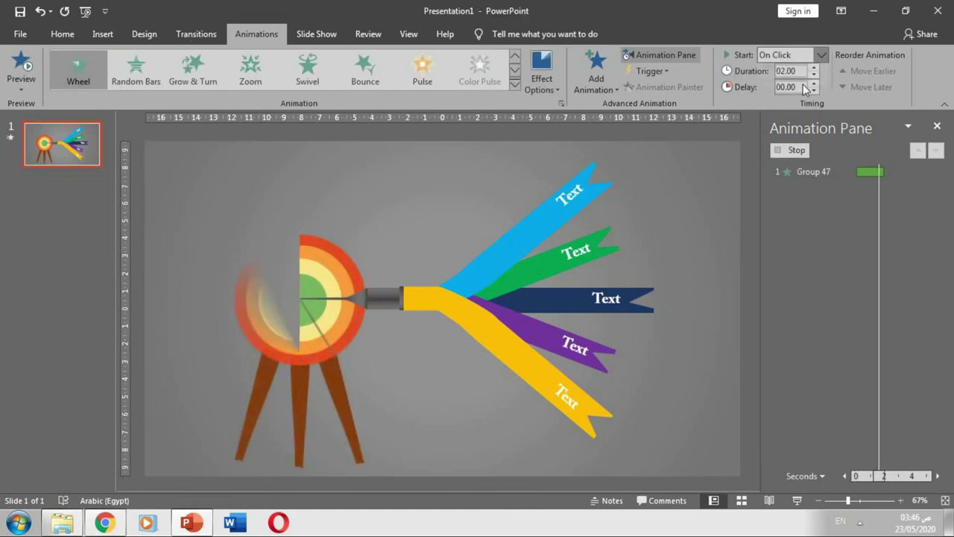
click(820, 54)
click(778, 90)
Add a Spiral In entrance to the pen-nib ribbon group, starting After Previous
click(405, 300)
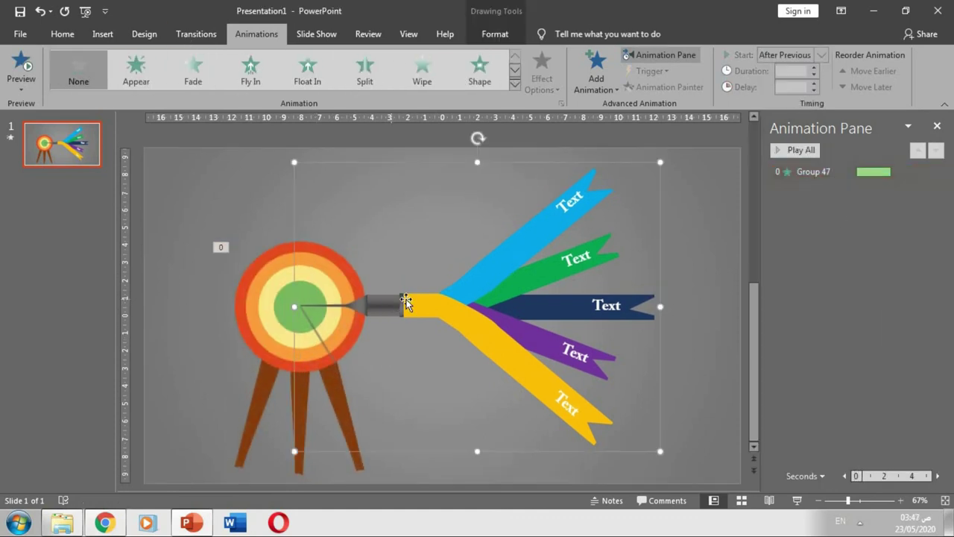
click(593, 88)
click(656, 423)
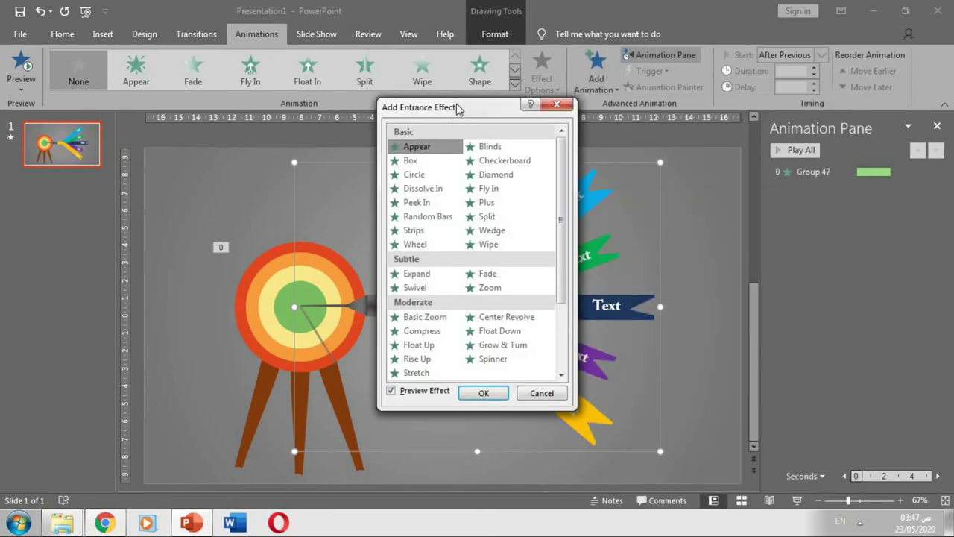
scroll(497, 281, down, 2)
click(421, 359)
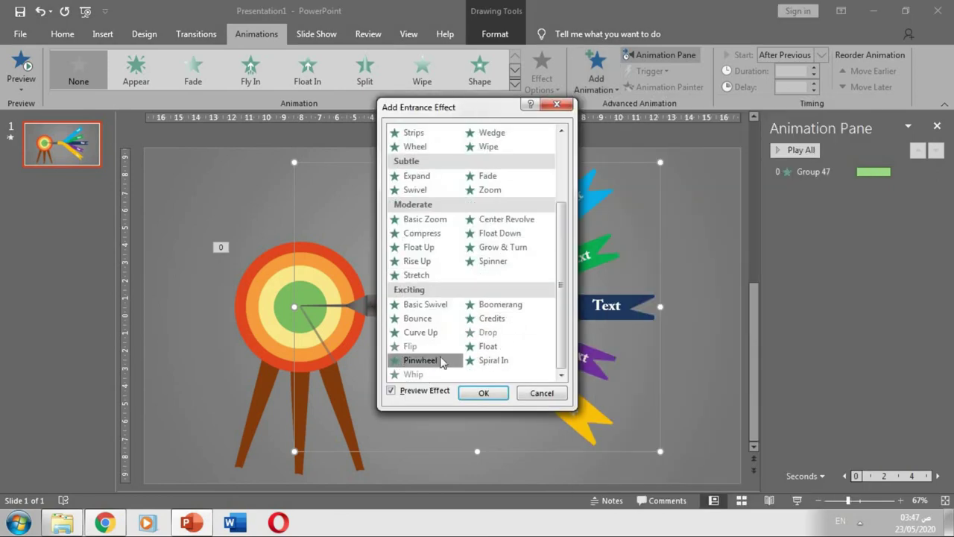
double_click(494, 360)
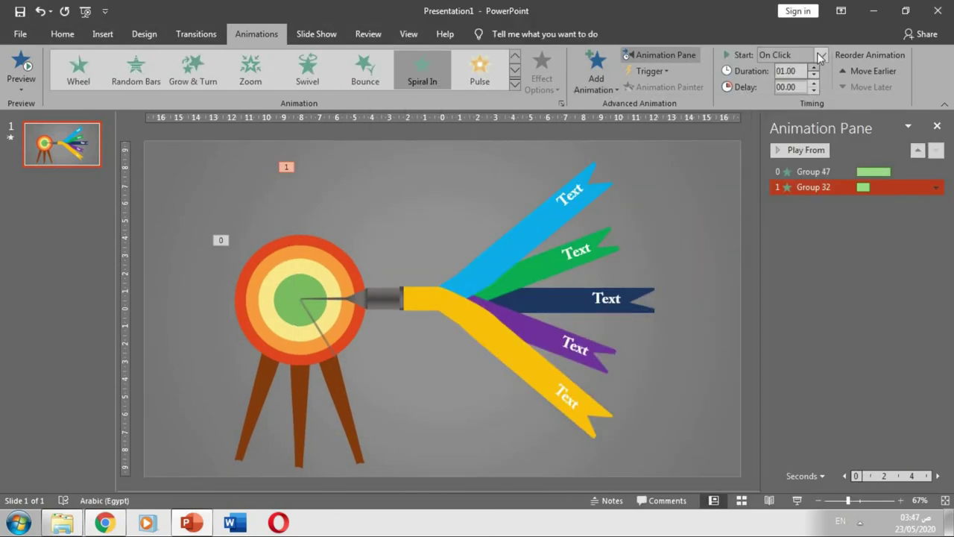
click(821, 54)
click(786, 98)
Set the ribbon group's Spiral In duration to 3 seconds
double_click(813, 187)
click(404, 172)
click(514, 226)
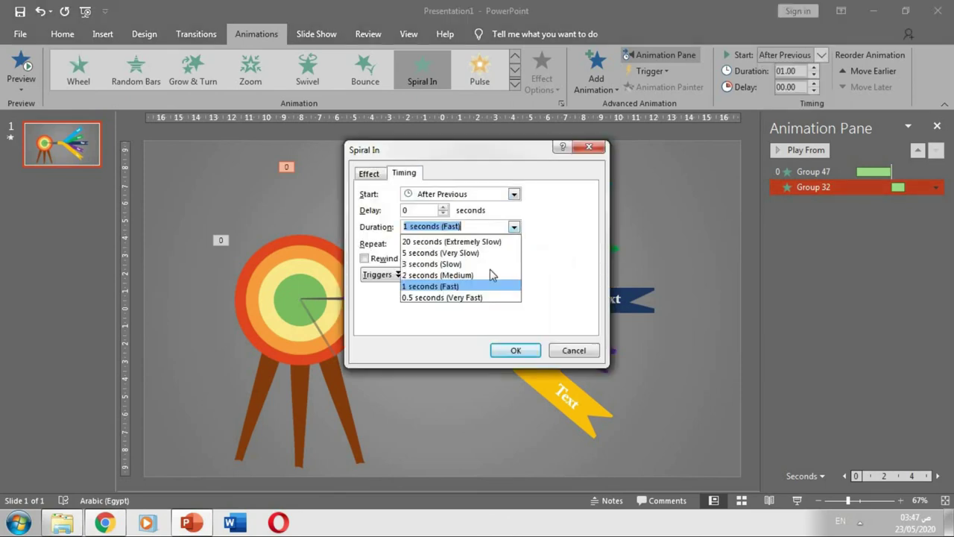
click(447, 264)
click(516, 351)
Give the shadow bar a Split entrance After Previous, then play the slide show
click(321, 339)
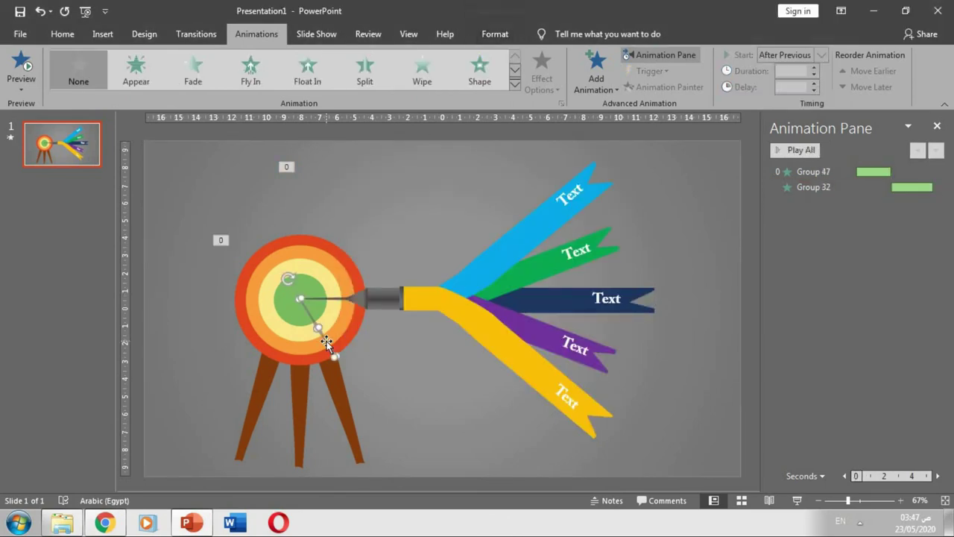
click(364, 71)
click(821, 54)
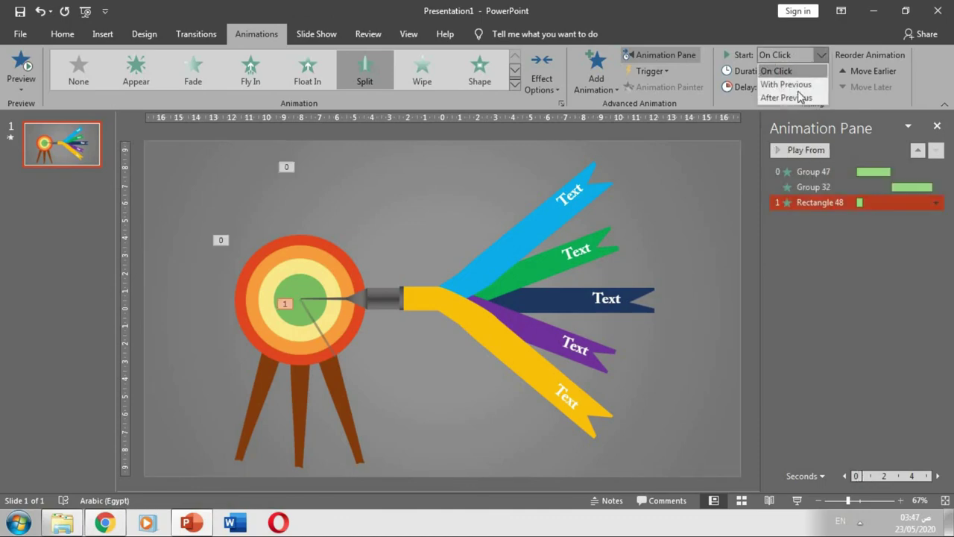
click(786, 97)
click(667, 258)
click(795, 501)
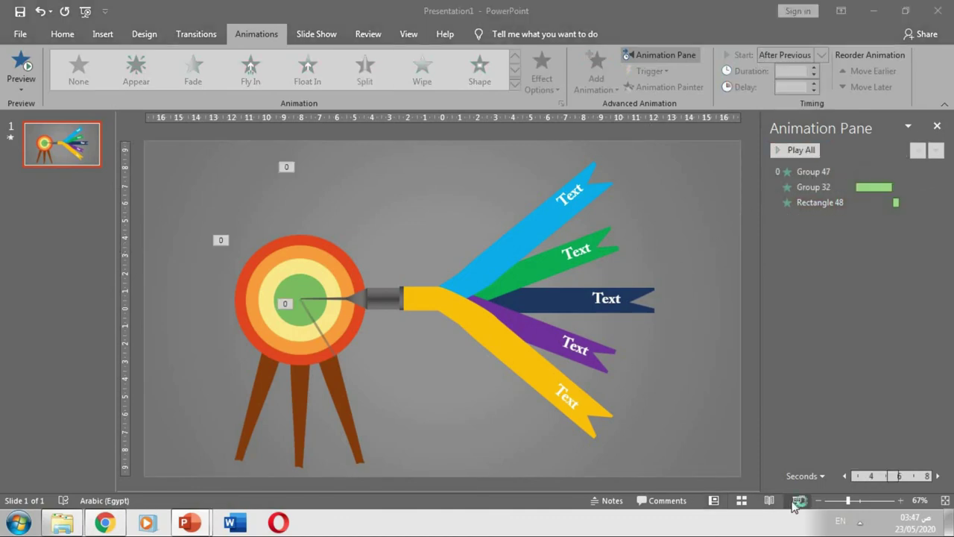